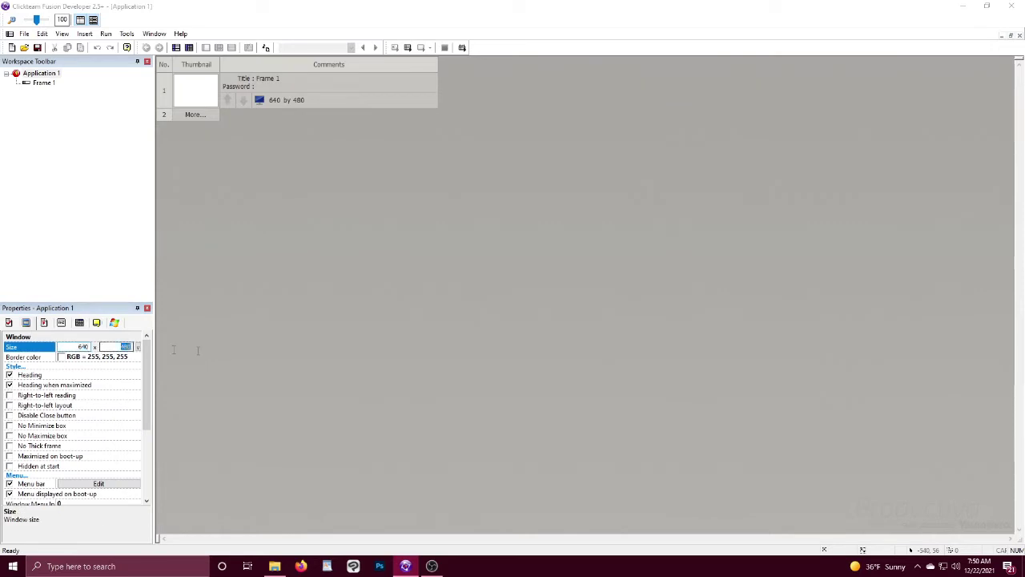
Step: Set the window height to 360, disable both headings and both menu options, and enable No Thick frame and Maximized on boot-up
{"action": "type", "text": "360"}
{"action": "key", "text": "Return"}
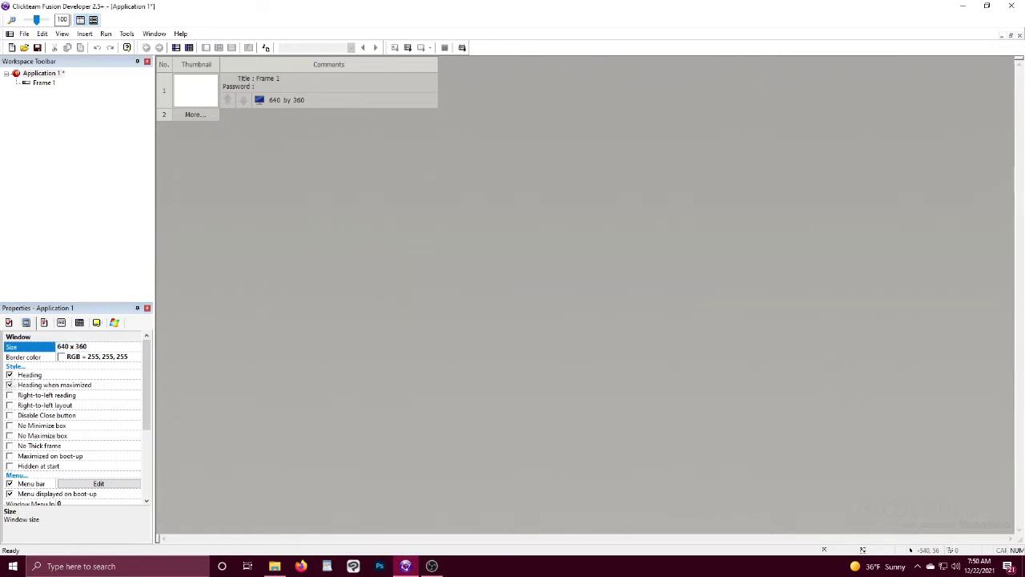
{"action": "left_click", "coordinate": [9, 375]}
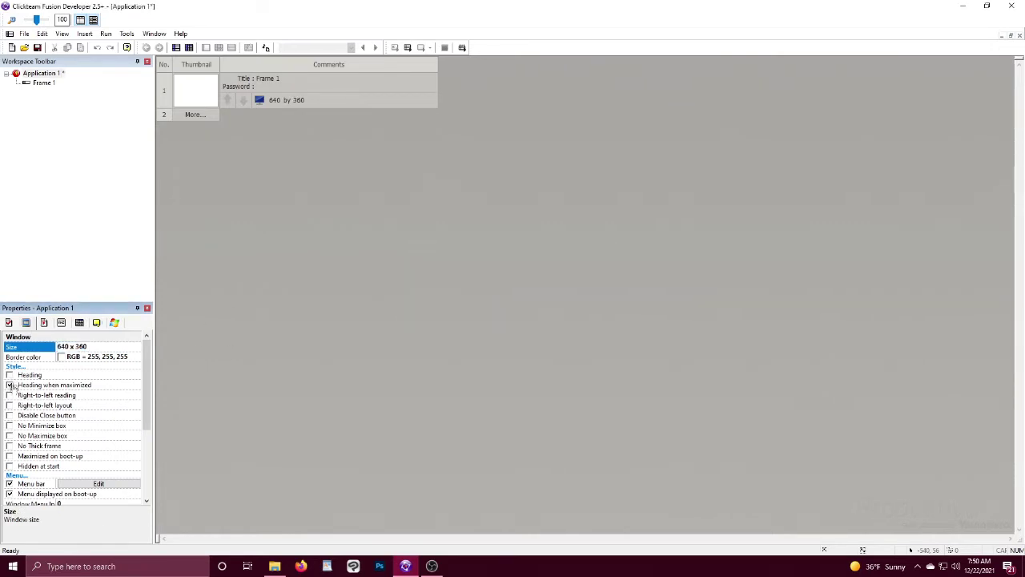
{"action": "left_click", "coordinate": [10, 456]}
{"action": "scroll", "coordinate": [10, 455], "scroll_direction": "down", "scroll_amount": 1}
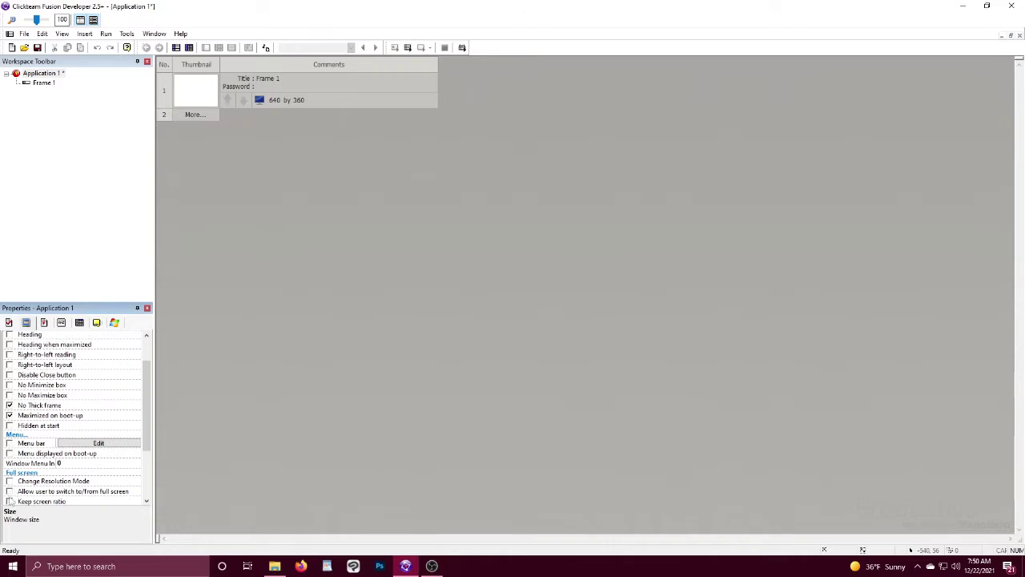
{"action": "scroll", "coordinate": [11, 496], "scroll_direction": "down", "scroll_amount": 1}
Step: Enable V-Sync in the application's runtime display options
{"action": "left_click", "coordinate": [44, 322]}
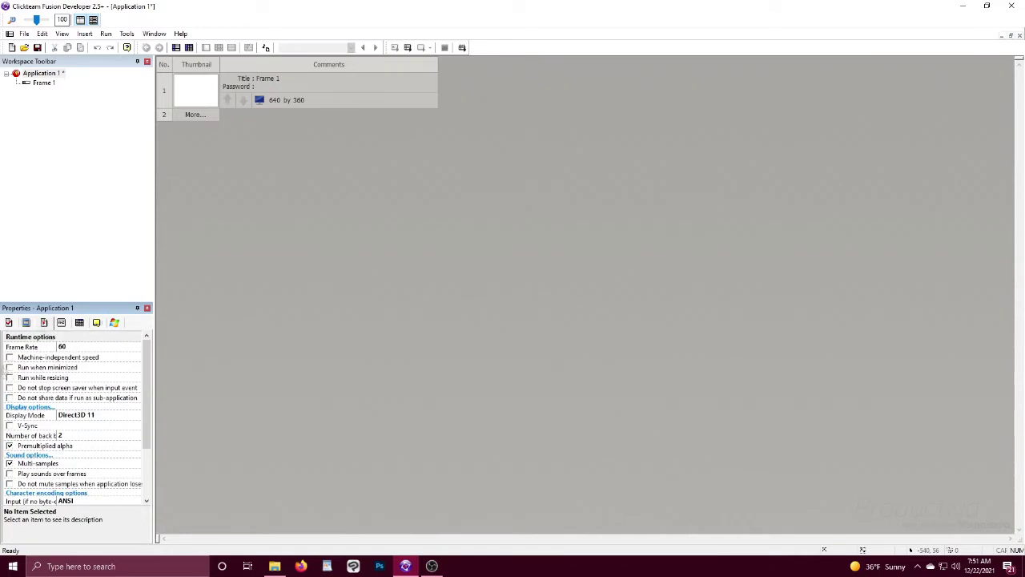
{"action": "left_click", "coordinate": [10, 425]}
{"action": "scroll", "coordinate": [10, 449], "scroll_direction": "down", "scroll_amount": 1}
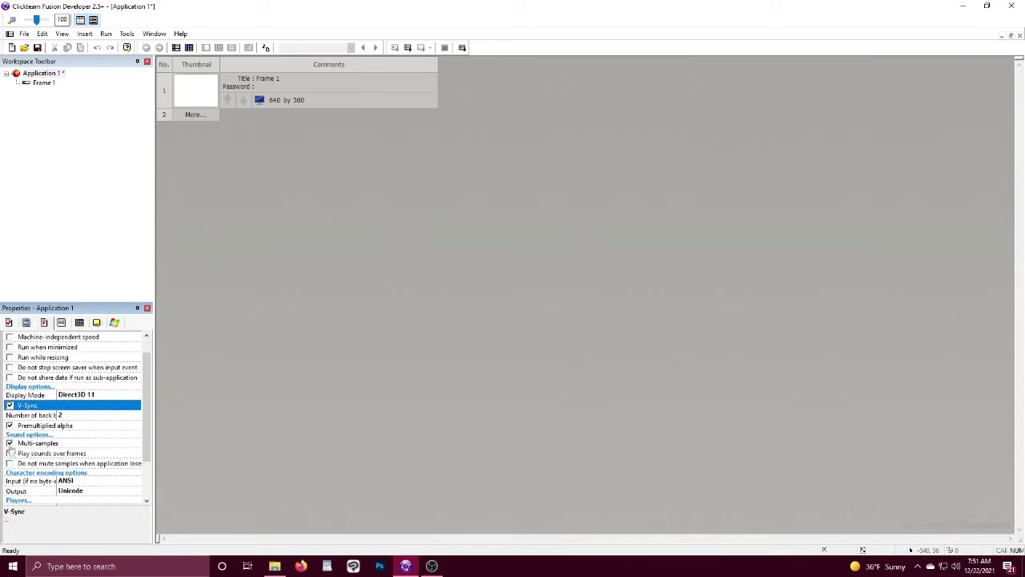
Step: Open Frame 1 for editing and insert an Active object outside the frame, beside its upper-left corner
{"action": "left_click", "coordinate": [190, 98]}
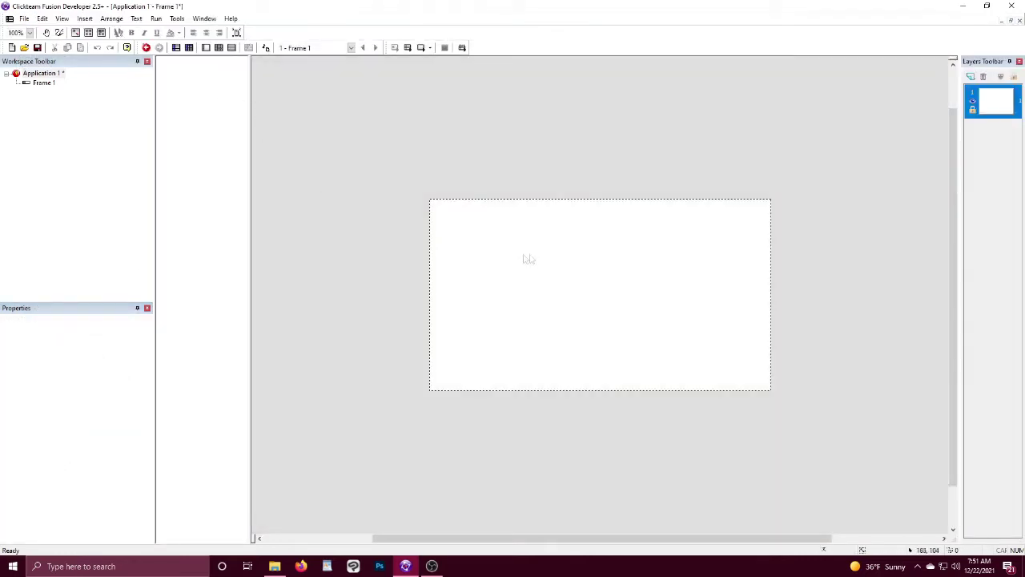
{"action": "double_click", "coordinate": [393, 161]}
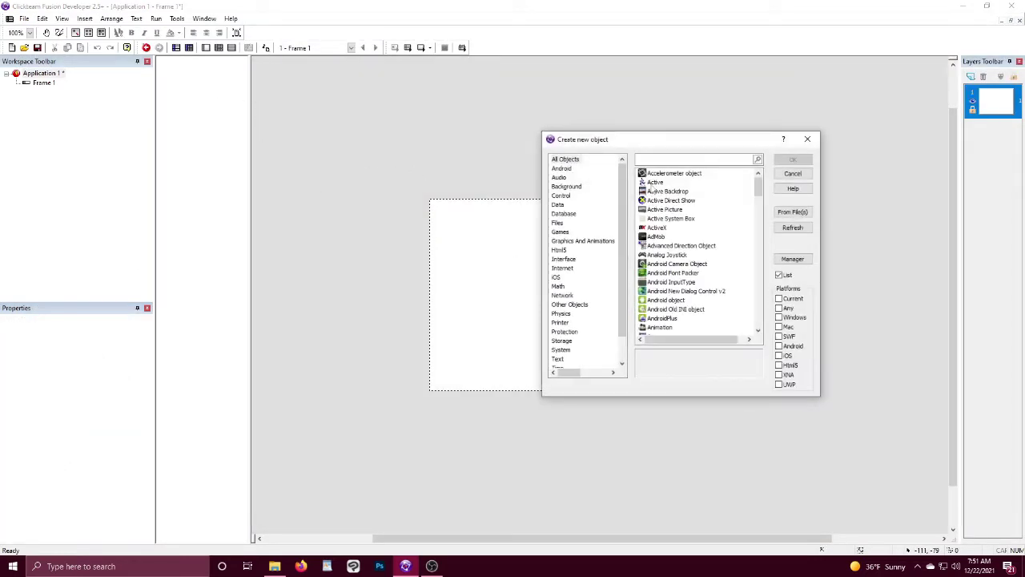
{"action": "double_click", "coordinate": [653, 183]}
{"action": "left_click", "coordinate": [371, 198]}
Step: Clone the Active object into a single vertical column of 12
{"action": "right_click", "coordinate": [371, 197]}
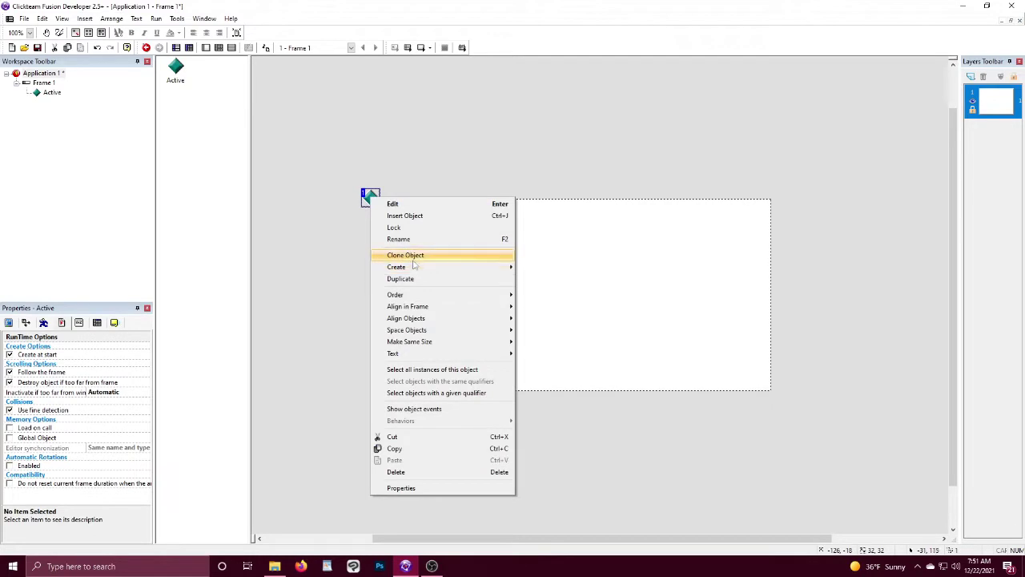
{"action": "left_click", "coordinate": [412, 257]}
{"action": "type", "text": "12"}
{"action": "key", "text": "Return"}
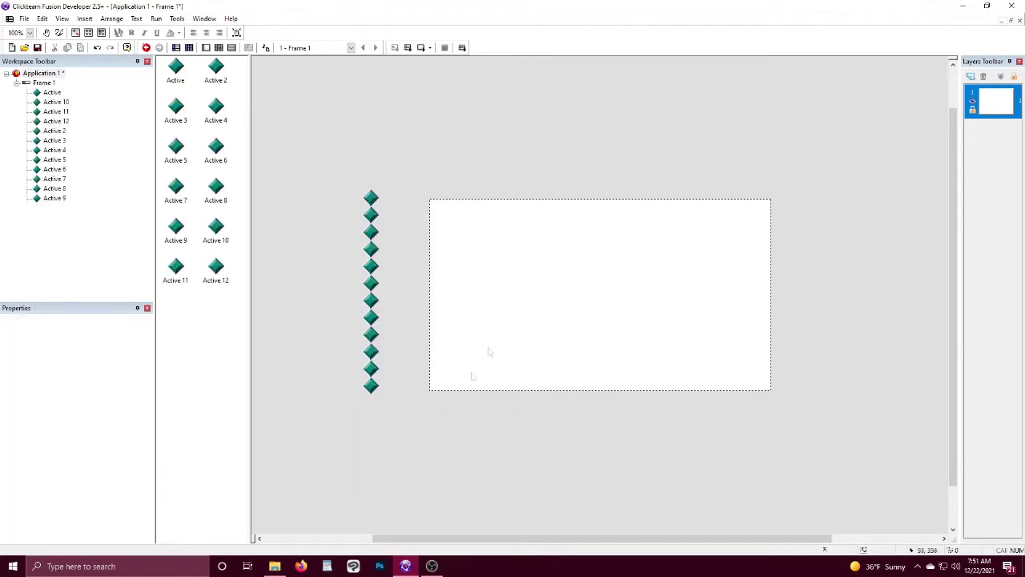
Step: Import the prepared image files, including flash.png and BG.png, from File Explorer into the frame, each as an Active object
{"action": "left_click", "coordinate": [275, 565]}
{"action": "left_click_drag", "start_coordinate": [349, 144], "coordinate": [535, 244]}
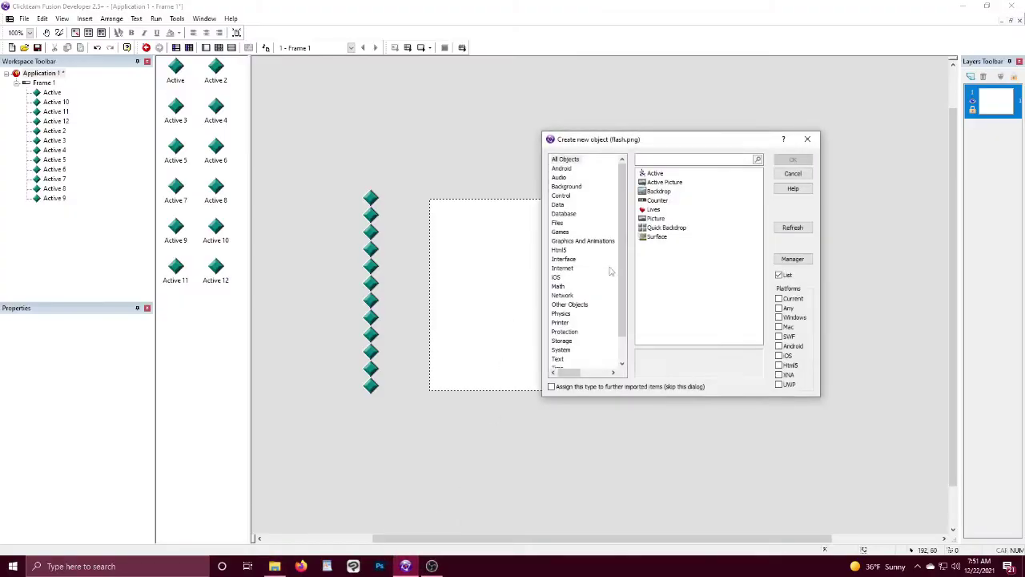
{"action": "double_click", "coordinate": [662, 175]}
{"action": "key", "text": "Return"}
{"action": "double_click", "coordinate": [662, 174]}
{"action": "key", "text": "Return"}
{"action": "double_click", "coordinate": [661, 172]}
{"action": "key", "text": "Return"}
{"action": "double_click", "coordinate": [661, 173]}
{"action": "key", "text": "Return"}
{"action": "double_click", "coordinate": [661, 174]}
{"action": "key", "text": "Return"}
{"action": "double_click", "coordinate": [661, 173]}
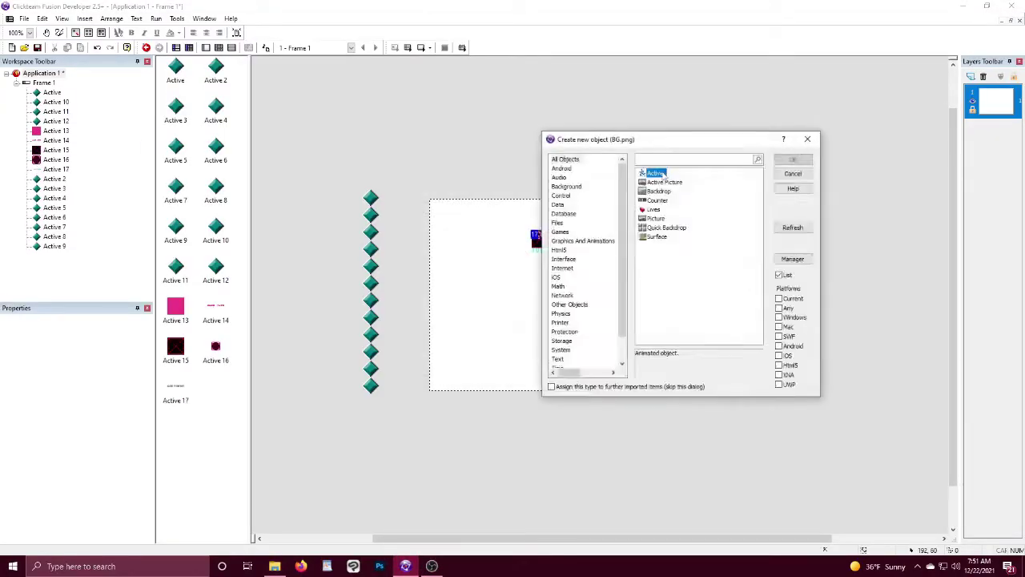
{"action": "key", "text": "Return"}
{"action": "double_click", "coordinate": [663, 176]}
{"action": "key", "text": "Return"}
{"action": "double_click", "coordinate": [662, 172]}
{"action": "key", "text": "Return"}
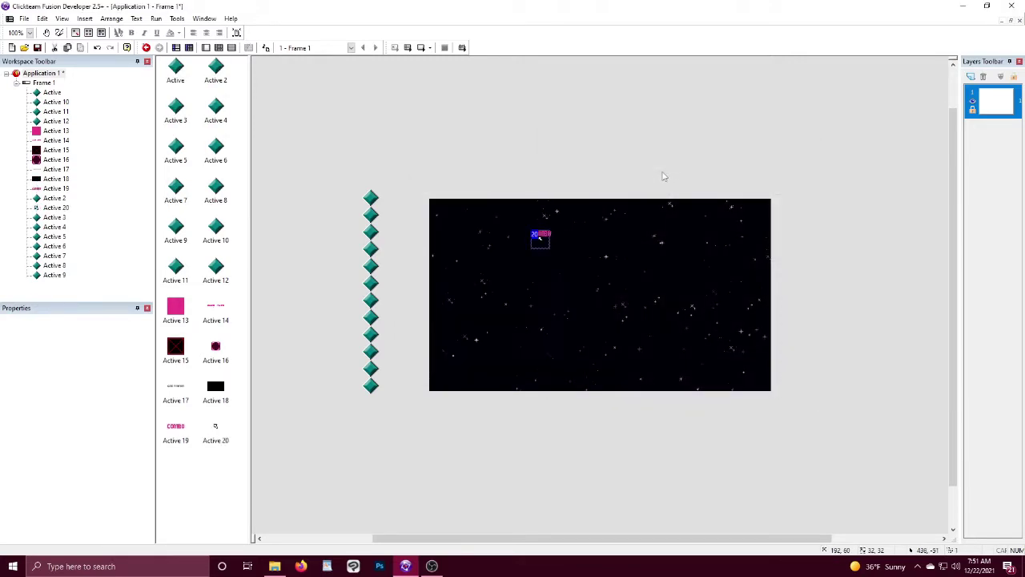
Step: Send the starfield background object to the back and lock it
{"action": "left_click", "coordinate": [468, 217]}
{"action": "left_click", "coordinate": [111, 18]}
{"action": "mouse_move", "coordinate": [128, 27]}
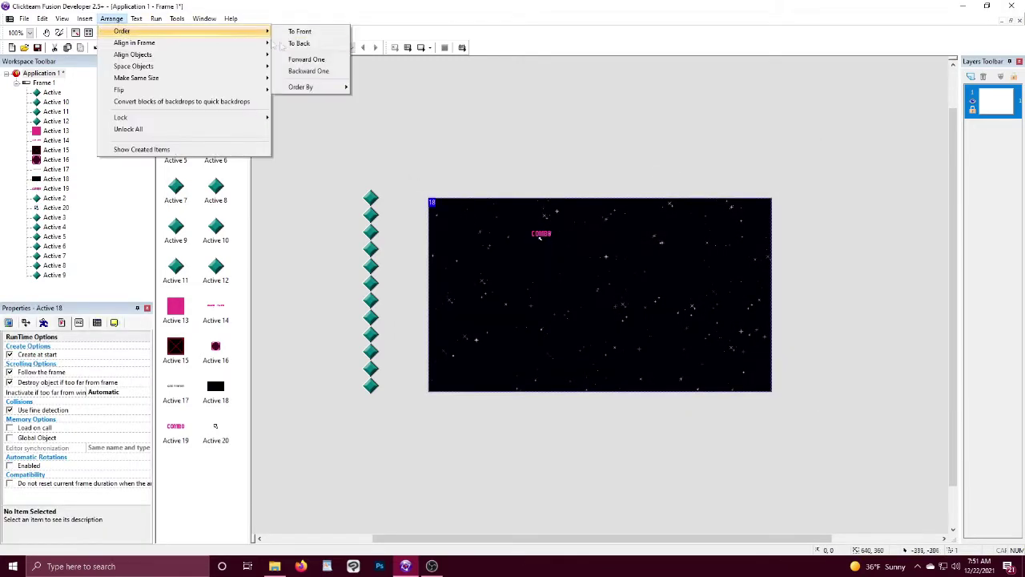
{"action": "left_click", "coordinate": [304, 41]}
{"action": "left_click", "coordinate": [111, 18]}
{"action": "mouse_move", "coordinate": [200, 119]}
{"action": "left_click", "coordinate": [332, 130]}
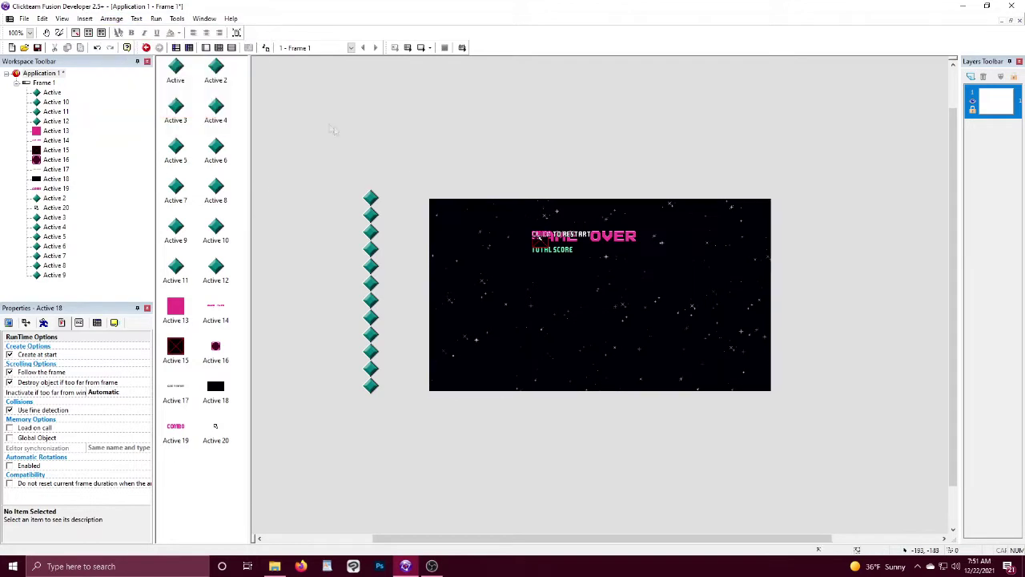
Step: Cut the other imported objects and paste them above the frame on a new layer
{"action": "left_click_drag", "start_coordinate": [488, 184], "coordinate": [685, 306]}
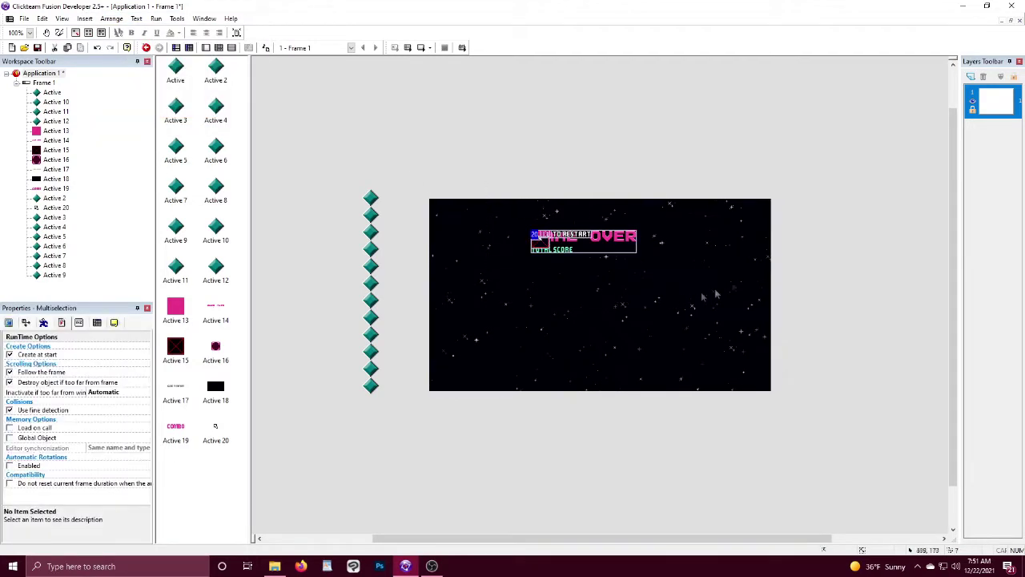
{"action": "key", "text": "Delete"}
{"action": "left_click", "coordinate": [971, 77]}
{"action": "key", "text": "ctrl+v"}
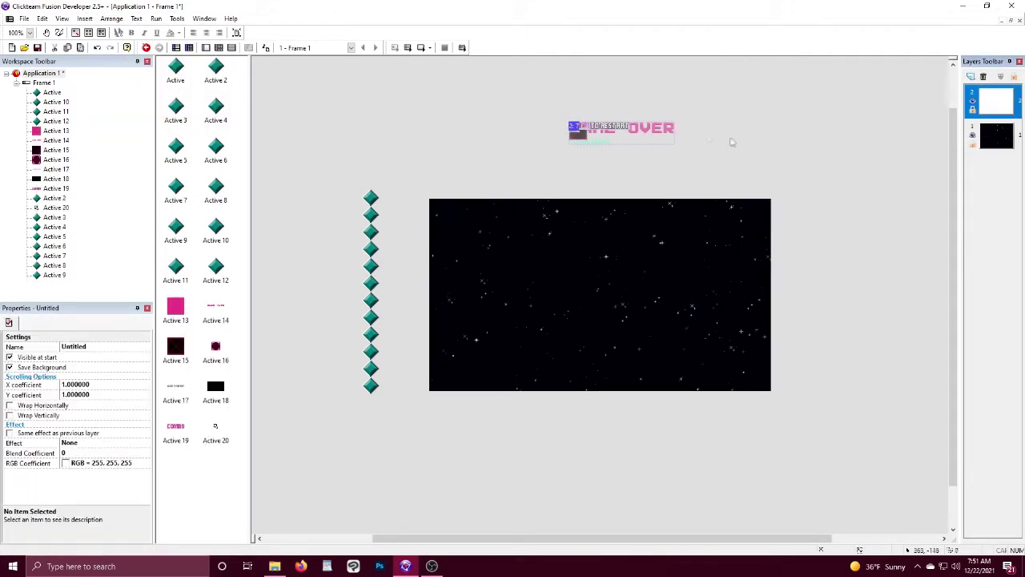
Step: Centre the hot spots of the GAME OVER and CLICK TO RESTART objects and place both above the frame's right end
{"action": "double_click", "coordinate": [665, 137]}
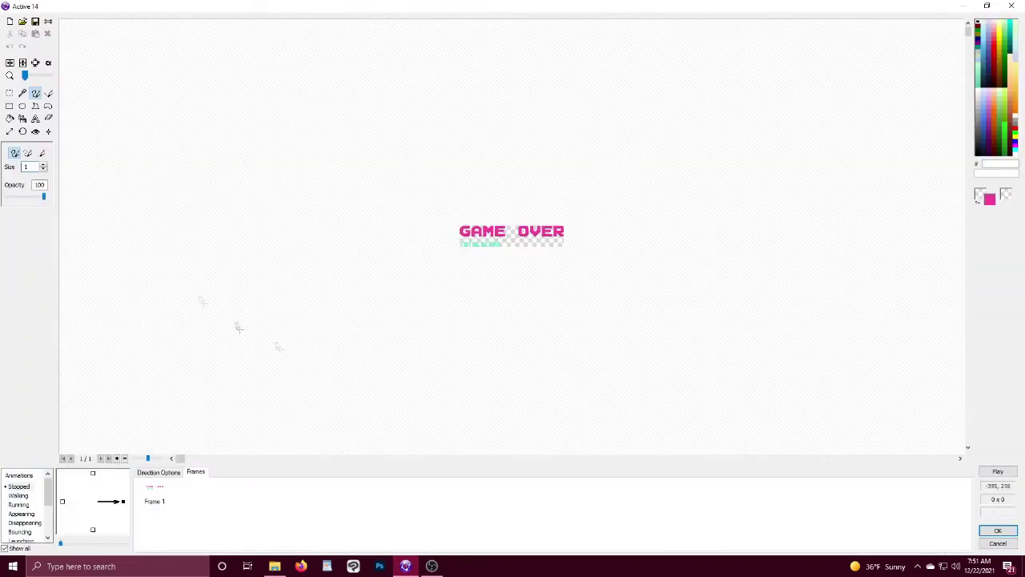
{"action": "left_click", "coordinate": [36, 132]}
{"action": "left_click", "coordinate": [998, 531]}
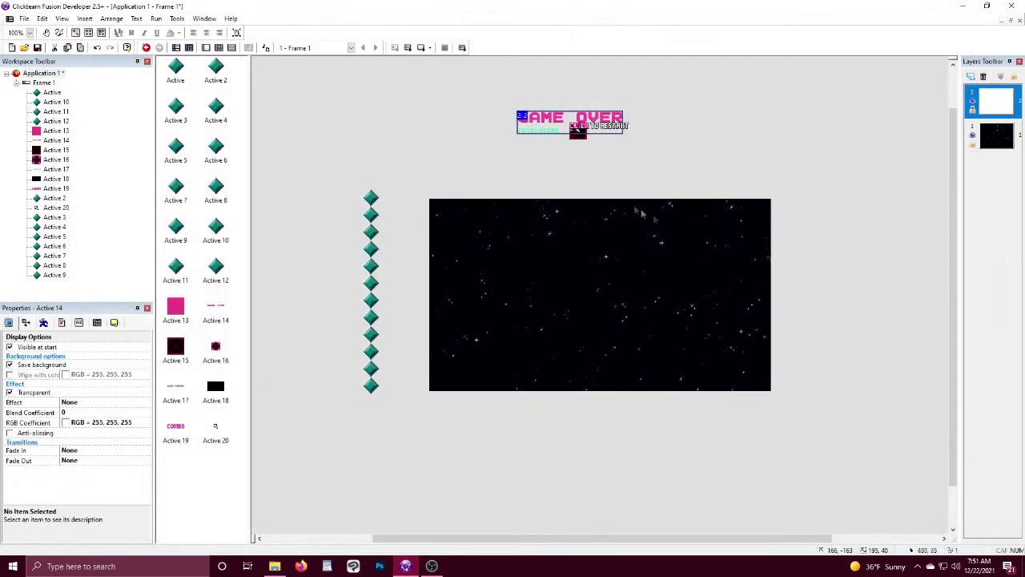
{"action": "double_click", "coordinate": [617, 127]}
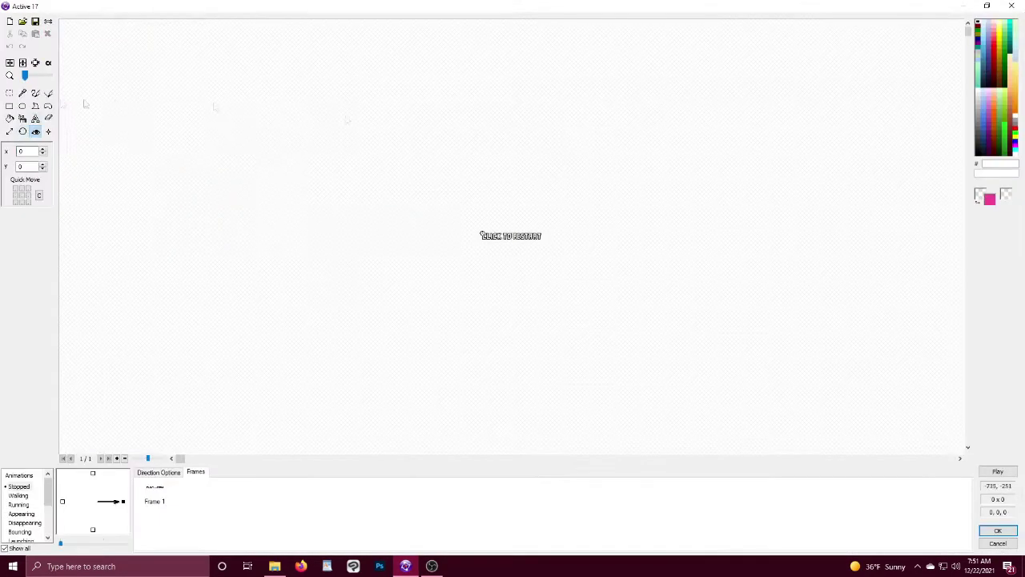
{"action": "left_click", "coordinate": [1011, 531]}
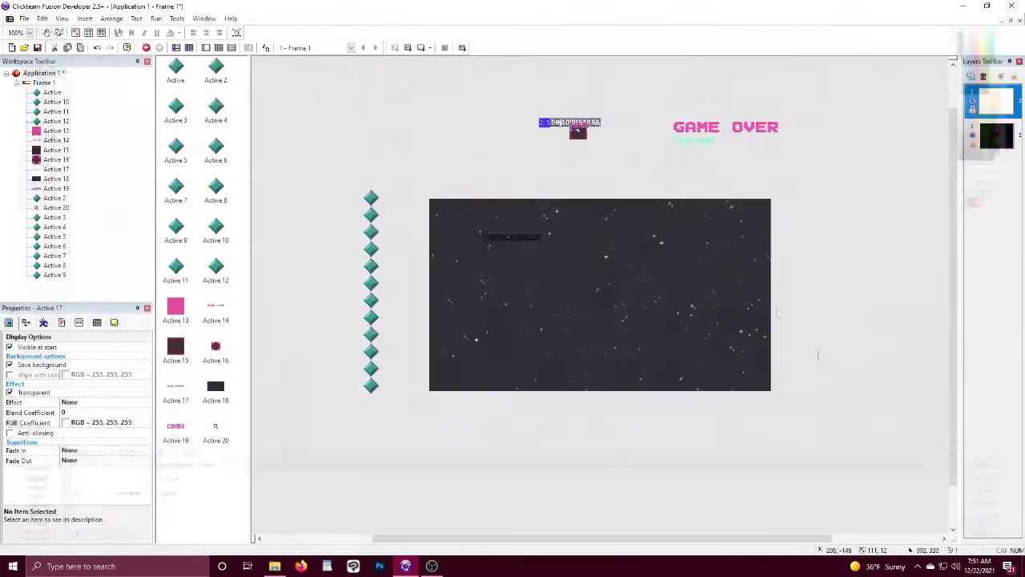
Step: Check the black crossed box's action point and move the box just above the frame's upper-left corner
{"action": "double_click", "coordinate": [579, 137]}
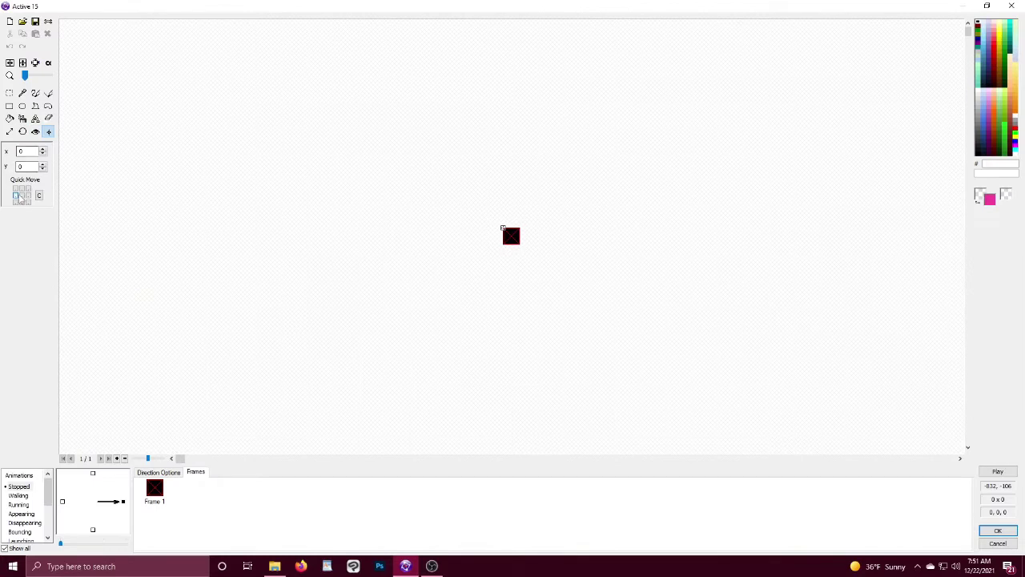
{"action": "left_click", "coordinate": [998, 531]}
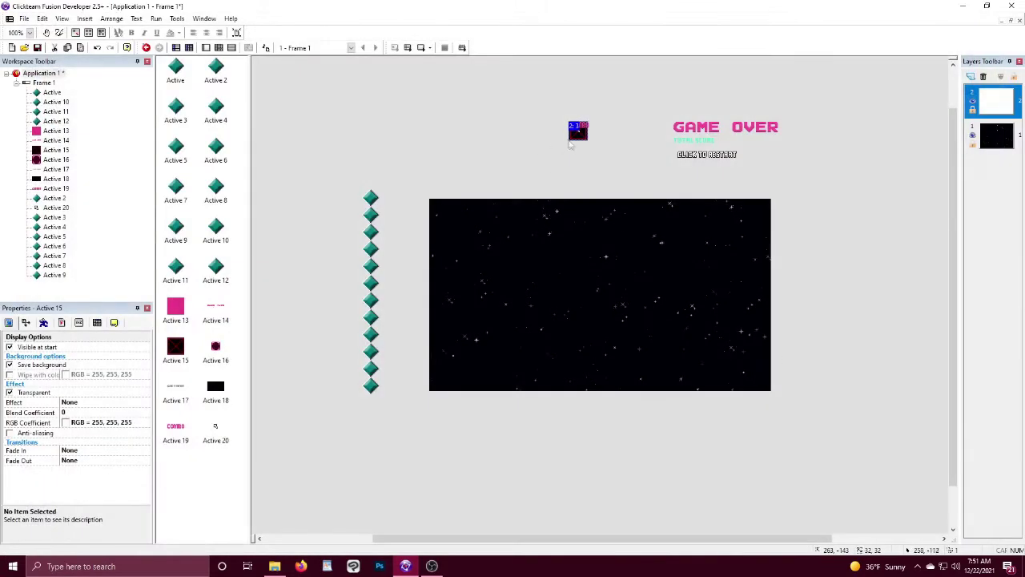
{"action": "left_click_drag", "start_coordinate": [579, 134], "coordinate": [453, 171]}
{"action": "key", "text": "Delete"}
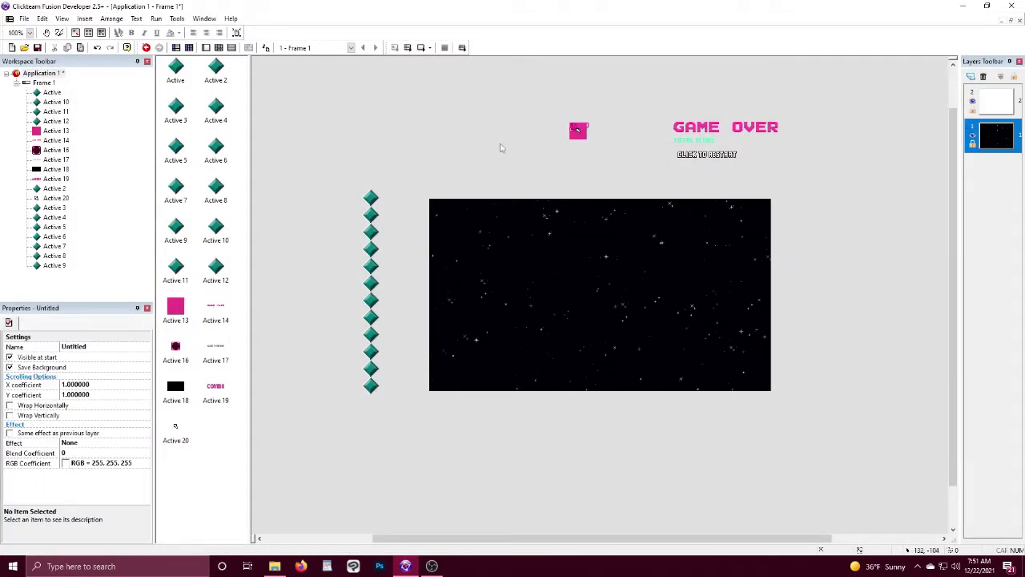
{"action": "key", "text": "ctrl+z"}
Step: Centre the pink square's hot spot and place the square beside the CLICK TO RESTART text
{"action": "left_click", "coordinate": [586, 138]}
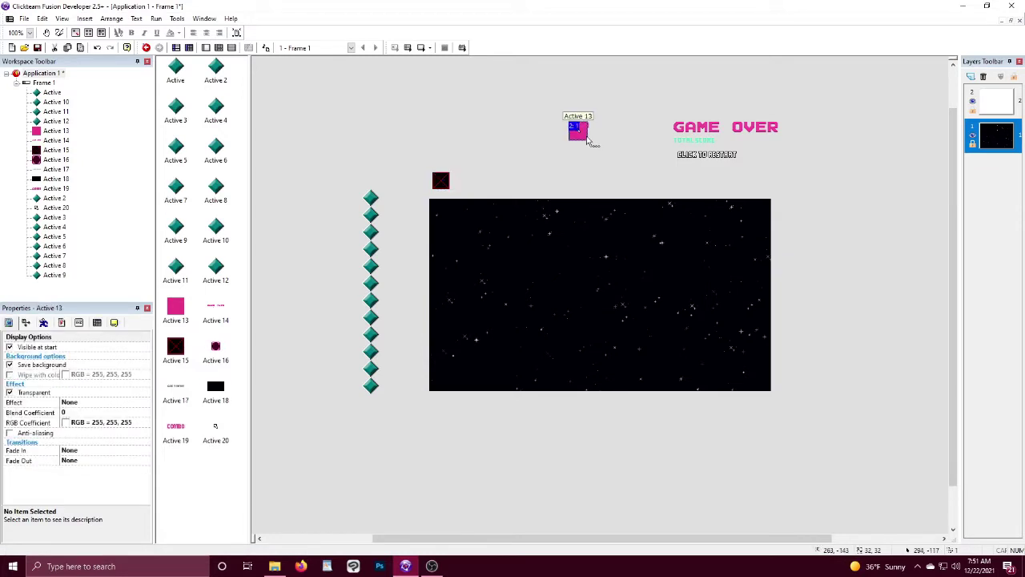
{"action": "left_click_drag", "start_coordinate": [585, 141], "coordinate": [597, 169]}
{"action": "double_click", "coordinate": [598, 170]}
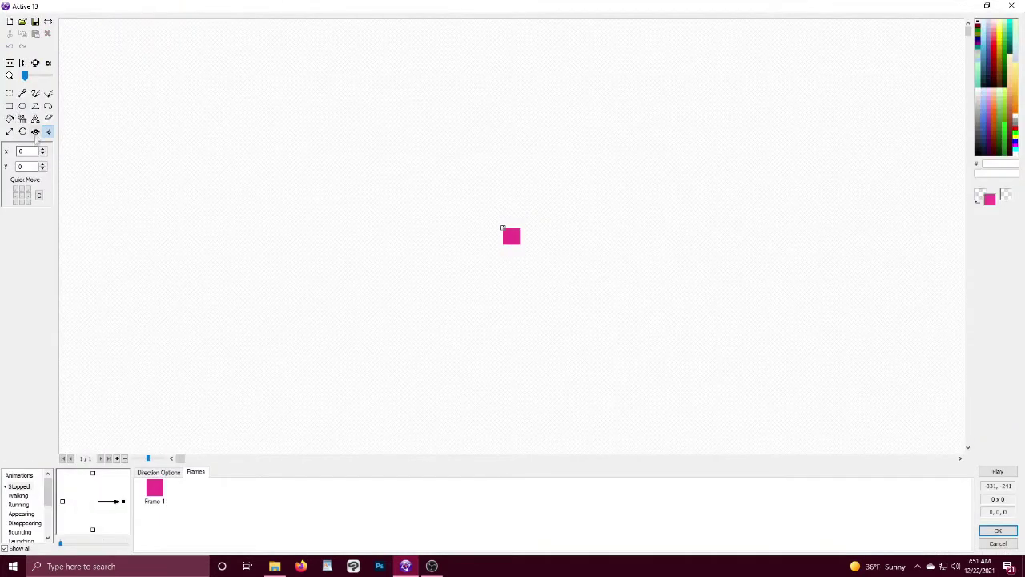
{"action": "left_click", "coordinate": [35, 133]}
{"action": "left_click", "coordinate": [1002, 530]}
{"action": "left_click_drag", "start_coordinate": [581, 159], "coordinate": [753, 158]}
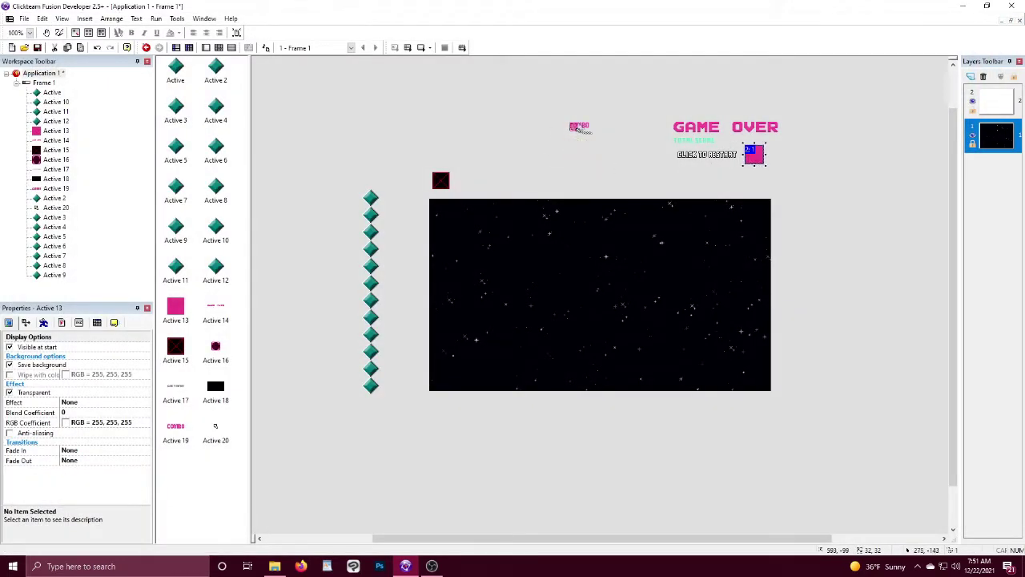
Step: Centre the hot spots of the COMBO label and small pink target, placing COMBO below CLICK TO RESTART and the target beside the crossed box
{"action": "double_click", "coordinate": [578, 127]}
{"action": "key", "text": "Return"}
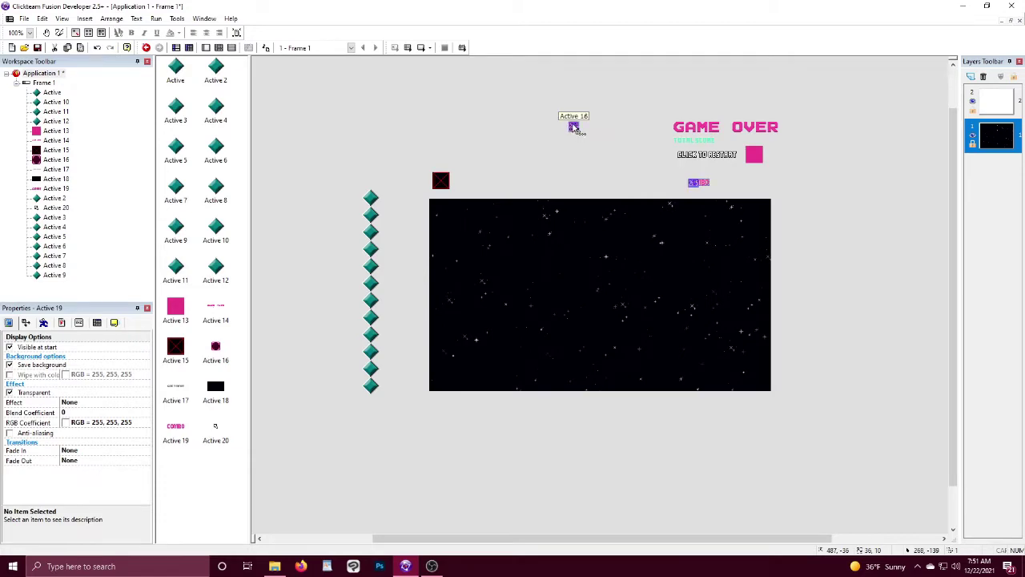
{"action": "double_click", "coordinate": [575, 127]}
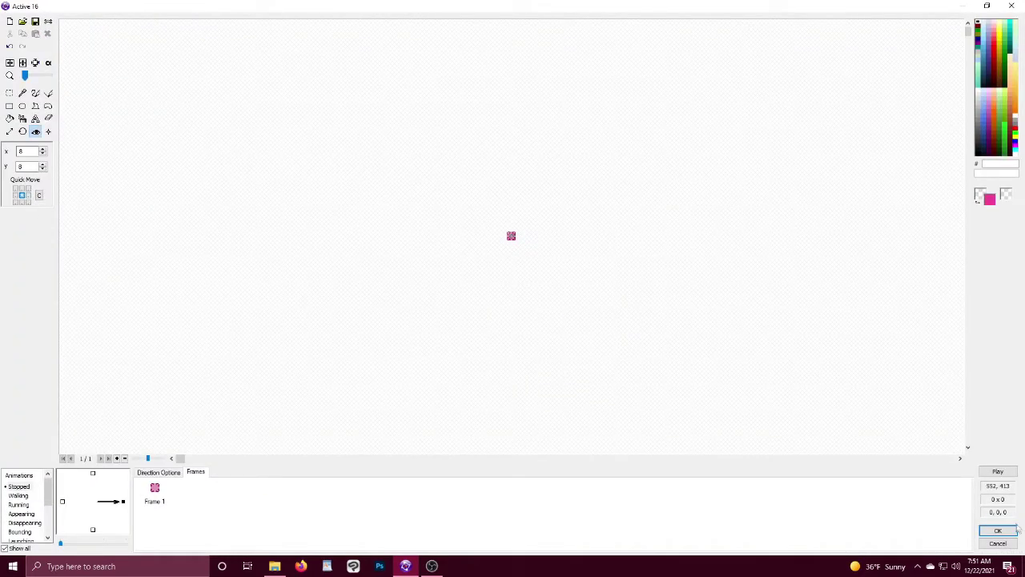
{"action": "key", "text": "Return"}
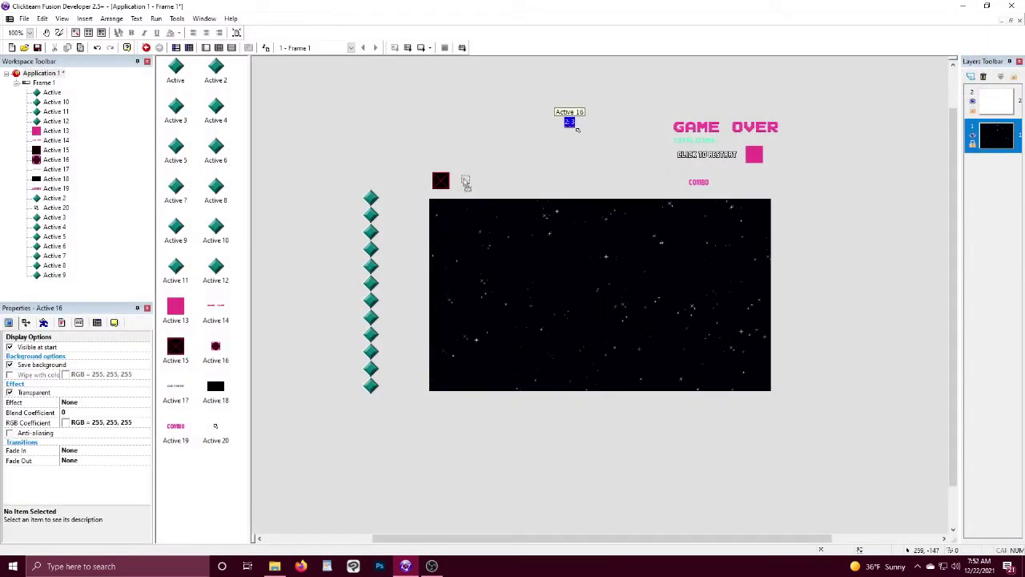
Step: Set the cursor object's hot spot at the arrow's tip and place the object just above the frame's top edge
{"action": "double_click", "coordinate": [576, 132]}
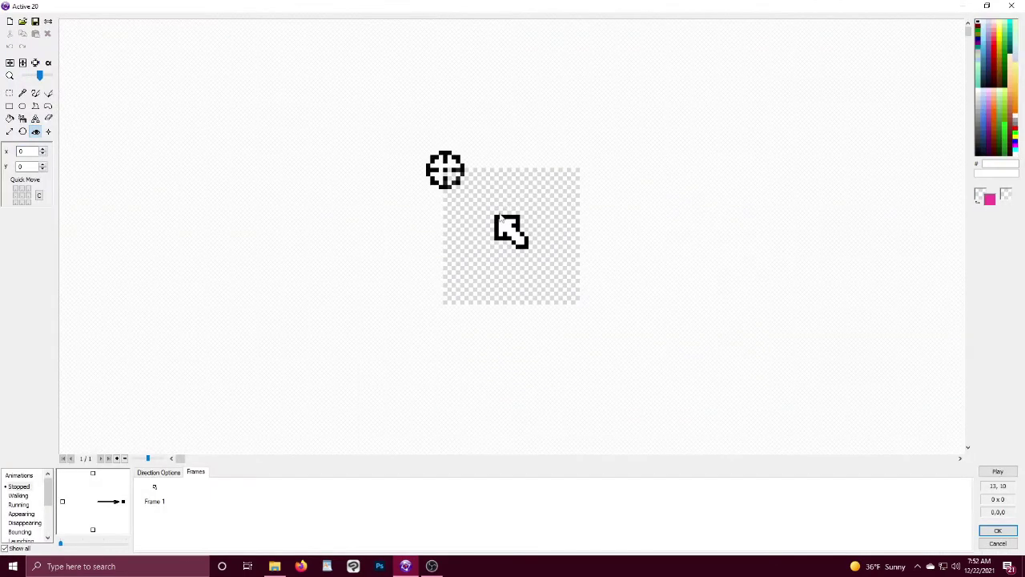
{"action": "left_click", "coordinate": [497, 214]}
{"action": "left_click", "coordinate": [996, 531]}
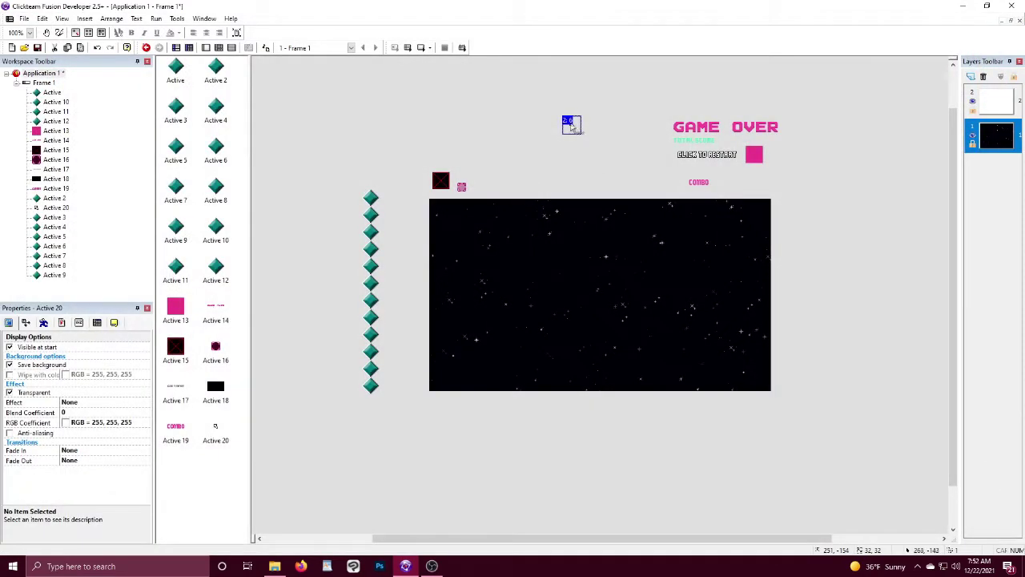
{"action": "left_click_drag", "start_coordinate": [571, 190], "coordinate": [570, 189]}
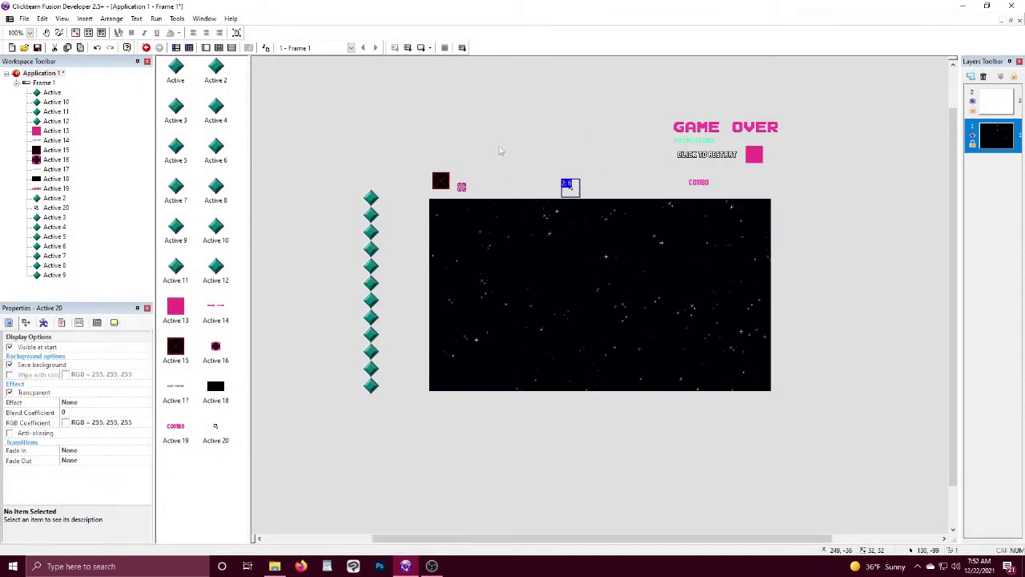
Step: Import ExitQuit.png from the anims folder as the animation frames of the topmost Active object in the column
{"action": "double_click", "coordinate": [370, 198]}
{"action": "left_click", "coordinate": [23, 22]}
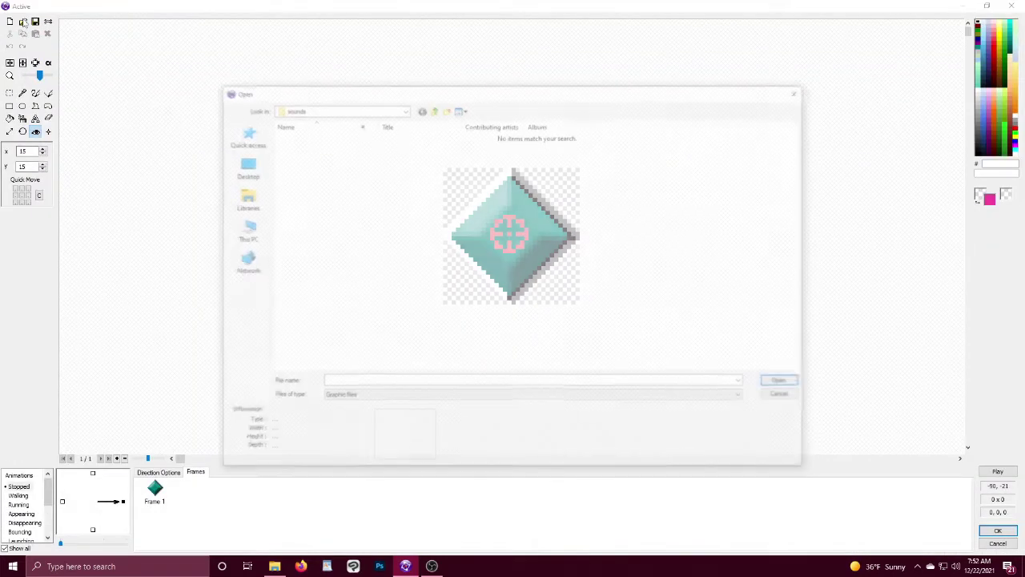
{"action": "left_click", "coordinate": [431, 108]}
{"action": "double_click", "coordinate": [354, 151]}
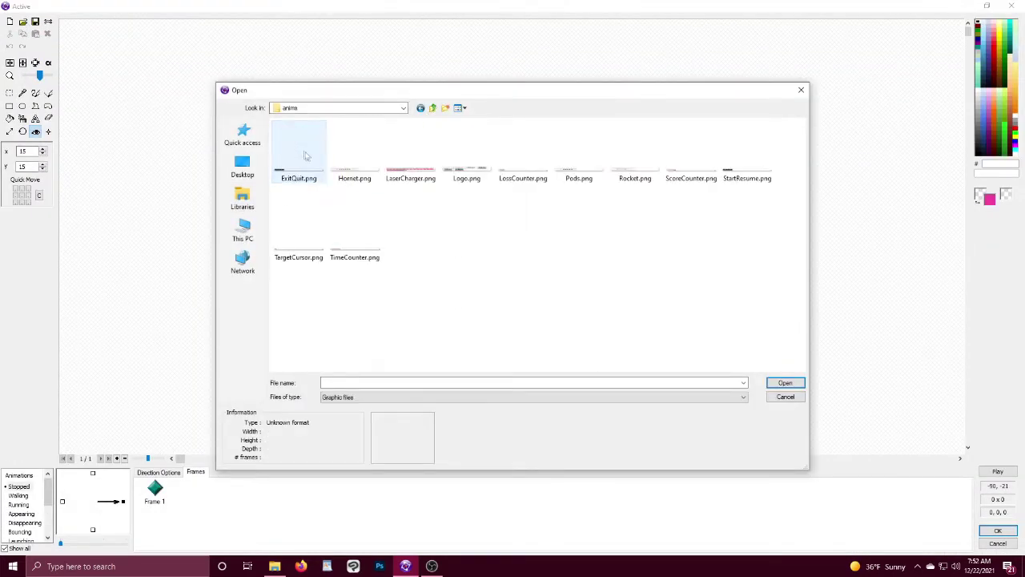
{"action": "double_click", "coordinate": [311, 164]}
{"action": "key", "text": "Return"}
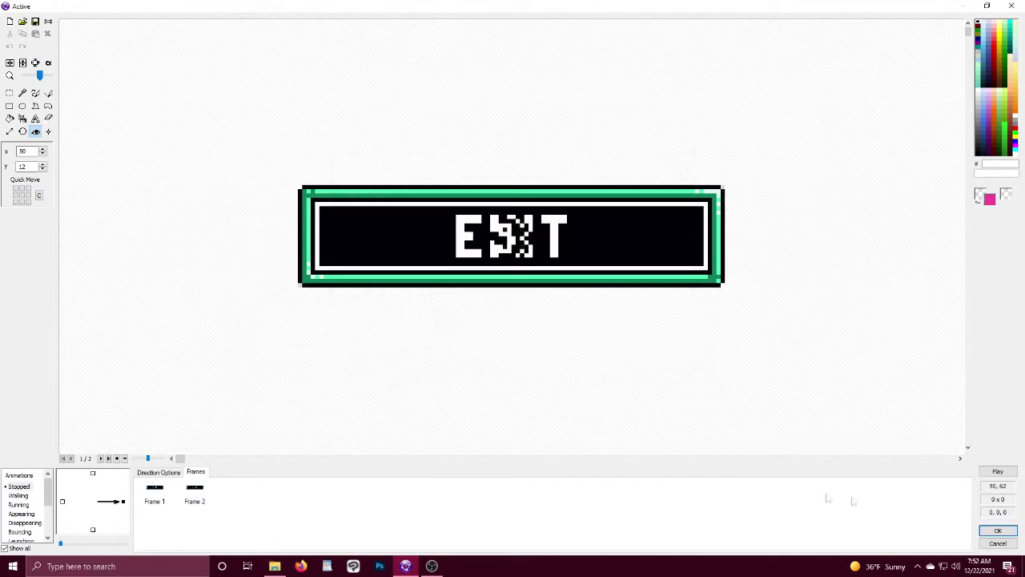
Step: Accept the Exit button's animation and import Hornet.png as the animation frames of the Active object below it
{"action": "left_click", "coordinate": [160, 473]}
{"action": "key", "text": "Return"}
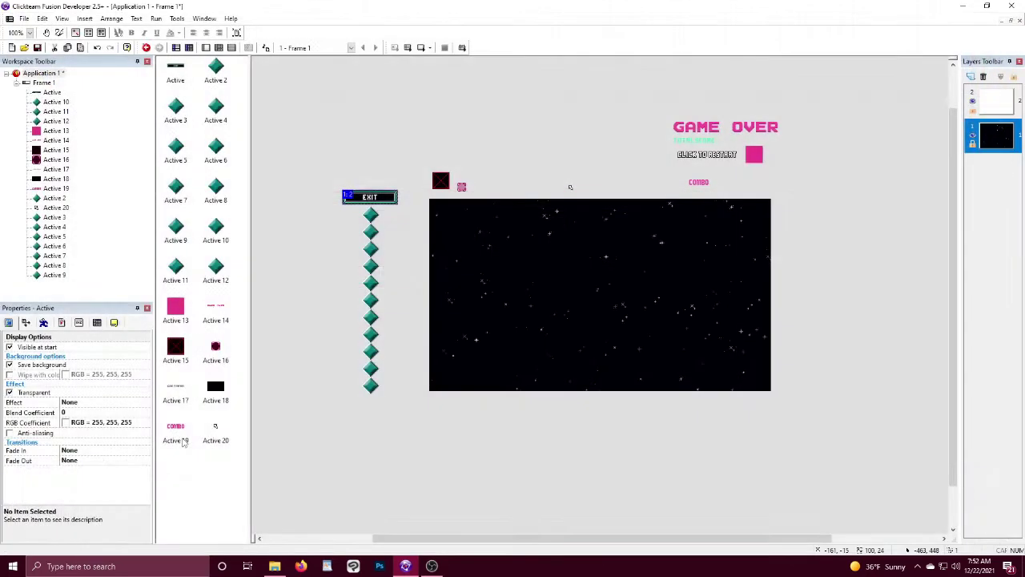
{"action": "double_click", "coordinate": [371, 211]}
{"action": "left_click", "coordinate": [22, 22]}
{"action": "double_click", "coordinate": [357, 175]}
{"action": "left_click", "coordinate": [474, 390]}
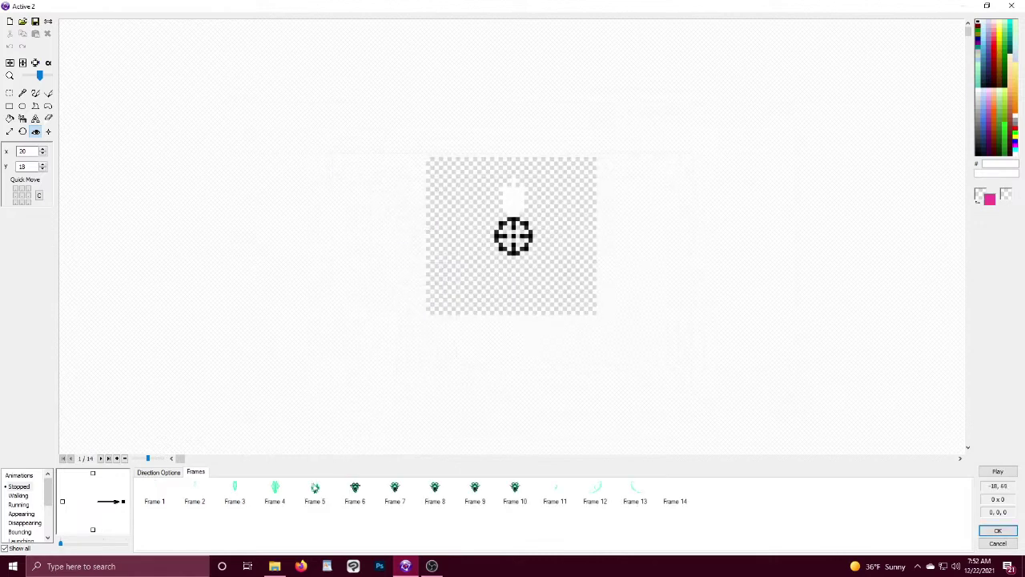
Step: Move frames 1 to 6 of the hornet from the Stopped animation to the Appearing animation
{"action": "left_click", "coordinate": [355, 492]}
{"action": "left_click", "coordinate": [155, 493], "text": "shift"}
{"action": "key", "text": "Delete"}
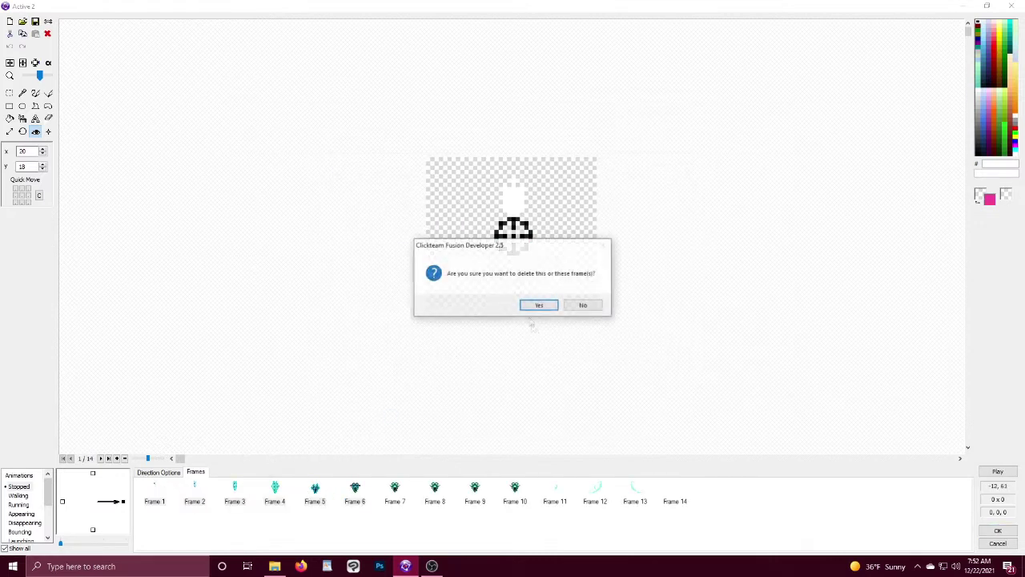
{"action": "key", "text": "Return"}
{"action": "left_click", "coordinate": [23, 513]}
{"action": "left_click", "coordinate": [253, 514]}
{"action": "key", "text": "ctrl+v"}
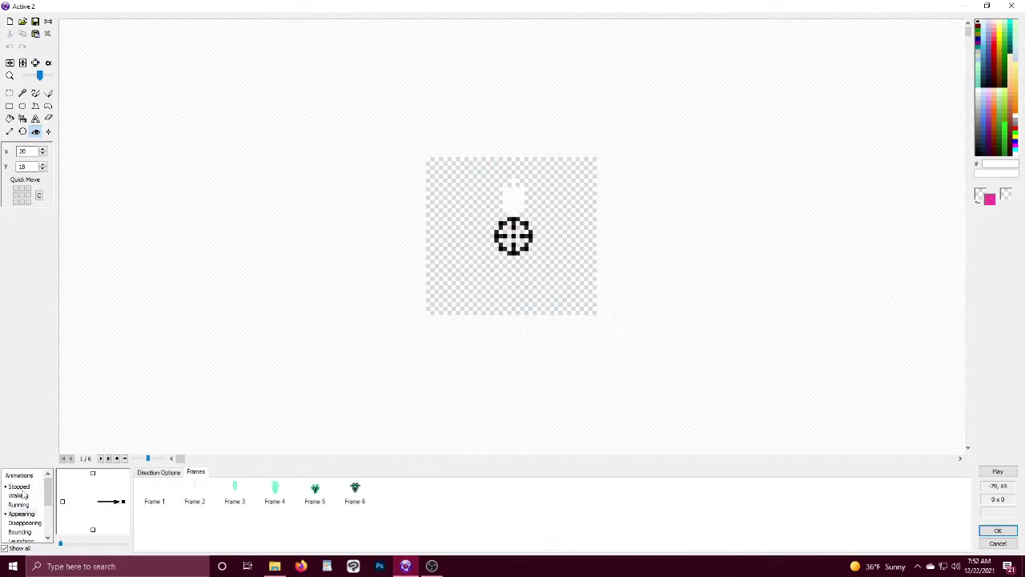
Step: Move the hornet's last four Stopped frames to the Disappearing animation
{"action": "left_click", "coordinate": [21, 486]}
{"action": "left_click", "coordinate": [314, 493]}
{"action": "left_click", "coordinate": [438, 497], "text": "shift"}
{"action": "key", "text": "Delete"}
{"action": "left_click", "coordinate": [540, 307]}
{"action": "left_click", "coordinate": [24, 522]}
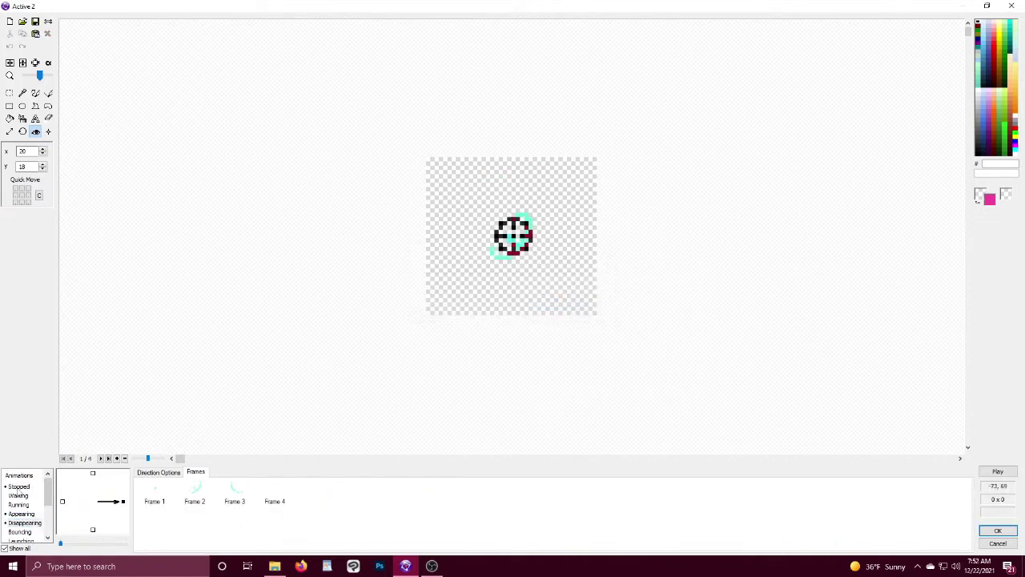
Step: Set the hornet's Stopped animation to loop and accept the object's animations
{"action": "left_click", "coordinate": [19, 486]}
{"action": "left_click", "coordinate": [168, 472]}
{"action": "left_click", "coordinate": [230, 503]}
{"action": "left_click", "coordinate": [997, 531]}
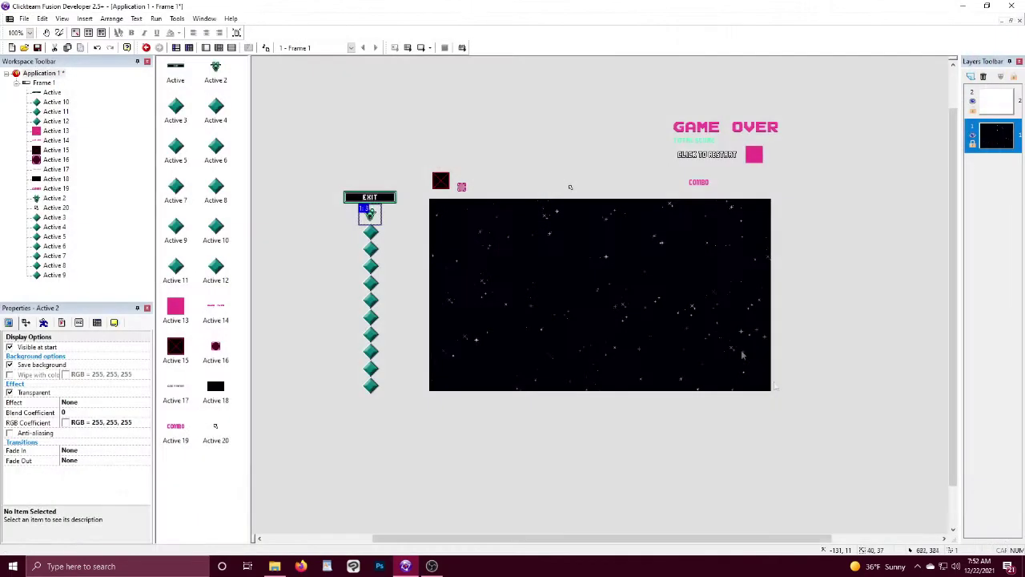
Step: Import LaserCharger.png as the animation frames of the Active object below the hornet
{"action": "double_click", "coordinate": [376, 233]}
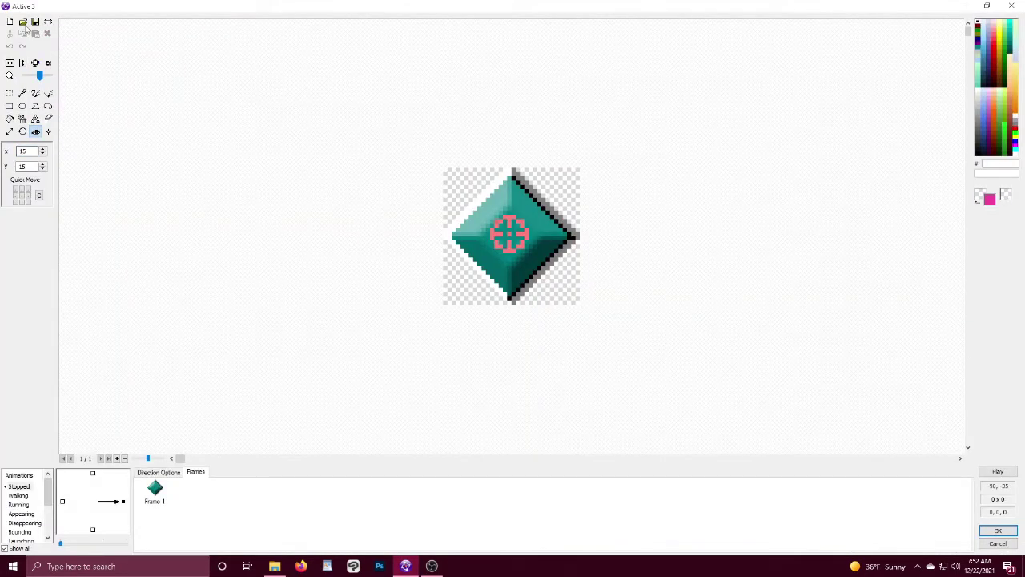
{"action": "left_click", "coordinate": [23, 22]}
{"action": "left_click", "coordinate": [411, 160]}
{"action": "left_click", "coordinate": [783, 382]}
{"action": "left_click", "coordinate": [469, 388]}
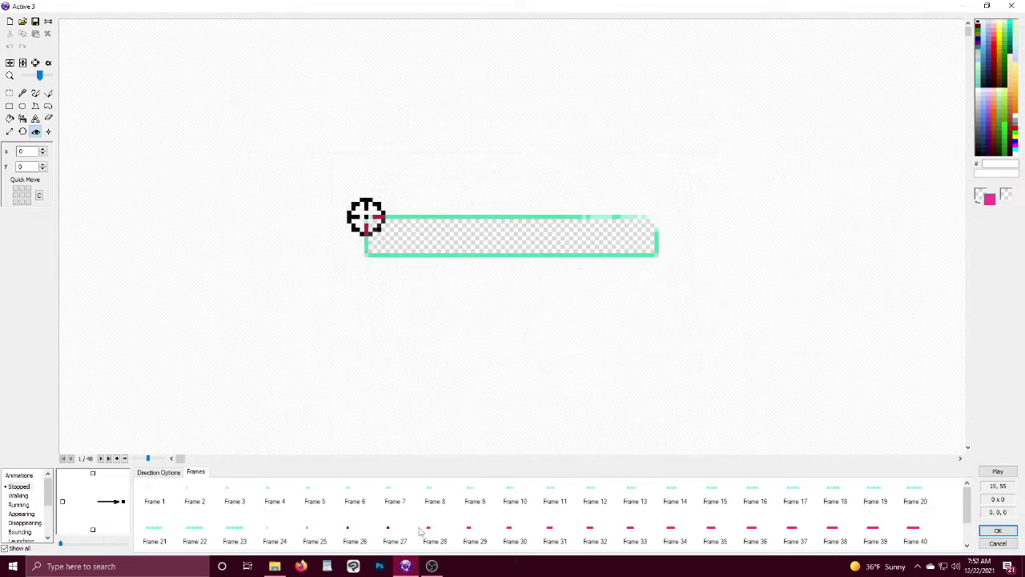
Step: Move the laser charger's pink frames, from frame 24 to the last, to the Stand up animation and accept the object's animations
{"action": "left_click", "coordinate": [286, 532]}
{"action": "scroll", "coordinate": [353, 513], "scroll_direction": "down", "scroll_amount": 1}
{"action": "left_click", "coordinate": [448, 536], "text": "shift"}
{"action": "key", "text": "Delete"}
{"action": "left_click", "coordinate": [535, 305]}
{"action": "scroll", "coordinate": [27, 522], "scroll_direction": "down", "scroll_amount": 2}
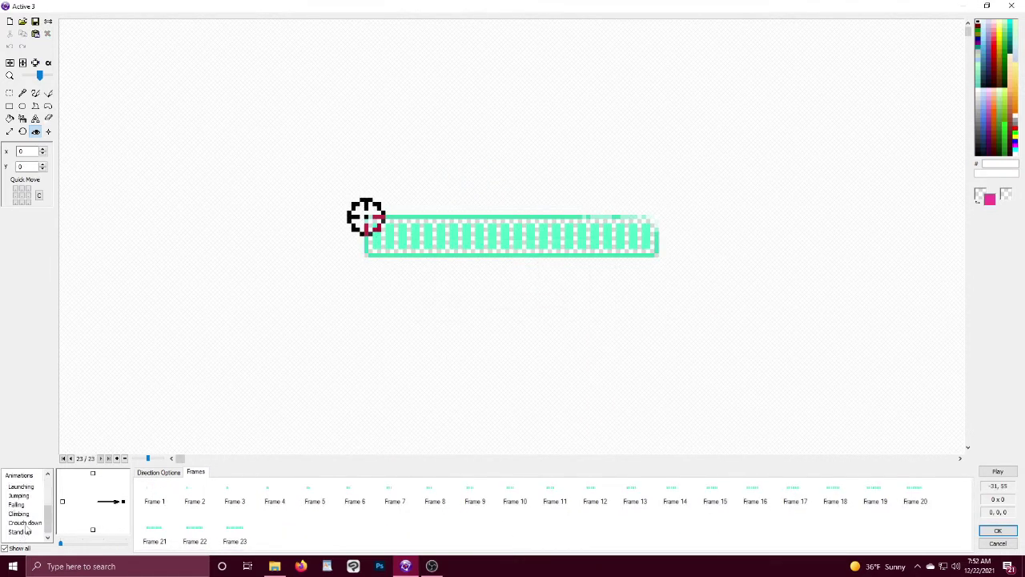
{"action": "left_click", "coordinate": [20, 531]}
{"action": "left_click", "coordinate": [164, 473]}
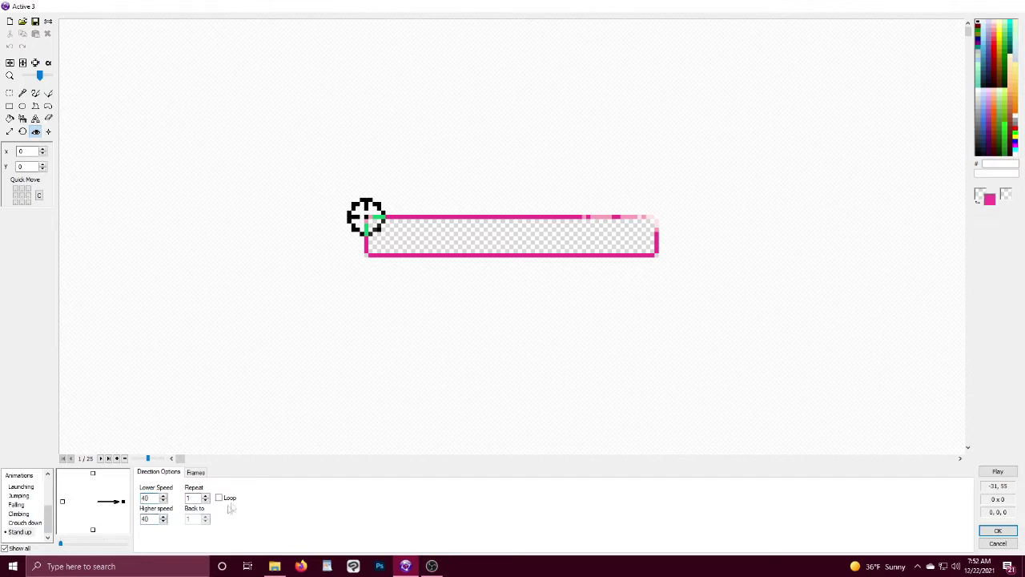
{"action": "key", "text": "Return"}
{"action": "double_click", "coordinate": [386, 240]}
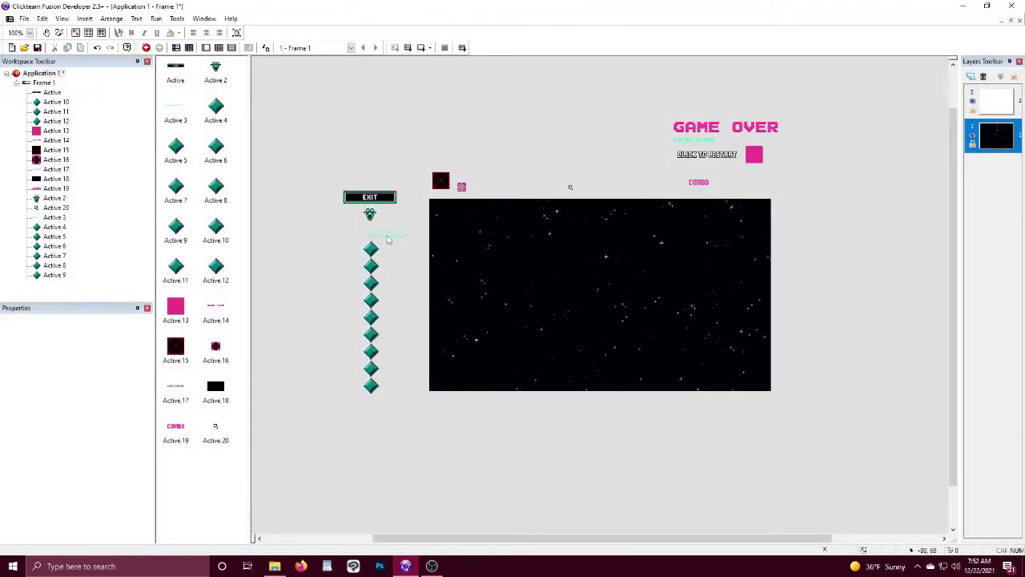
{"action": "left_click", "coordinate": [792, 174]}
Step: Import Logo.png as the animation frames of the Active object below the laser charger and crop them to the artwork
{"action": "double_click", "coordinate": [370, 248]}
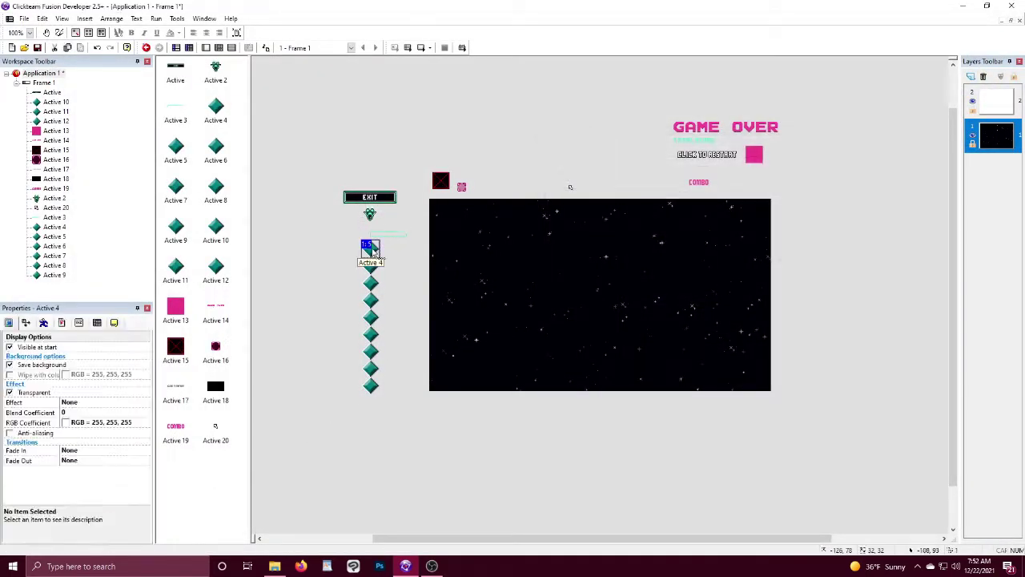
{"action": "left_click", "coordinate": [35, 22]}
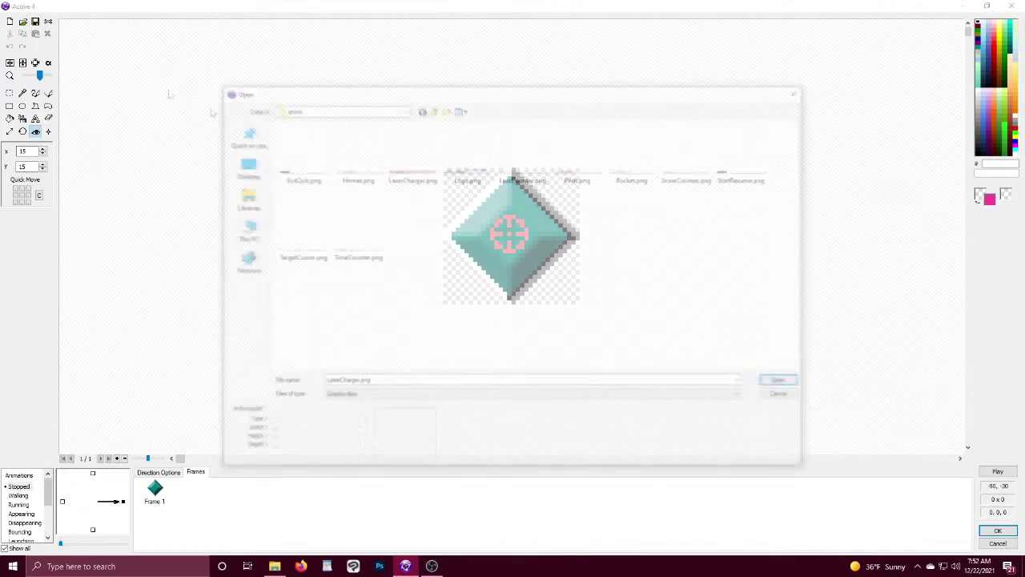
{"action": "double_click", "coordinate": [471, 173]}
{"action": "left_click", "coordinate": [472, 389]}
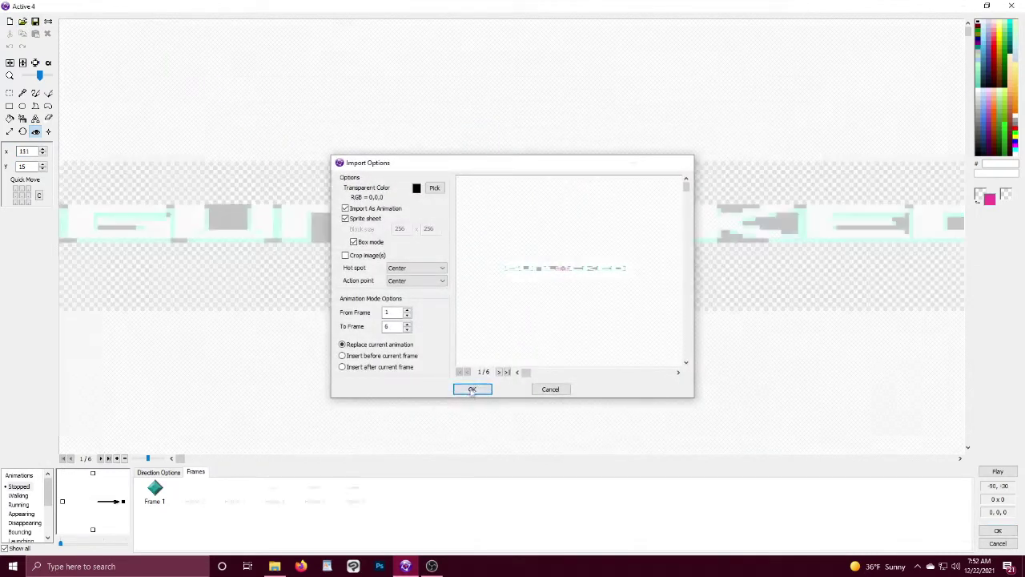
{"action": "left_click", "coordinate": [36, 63]}
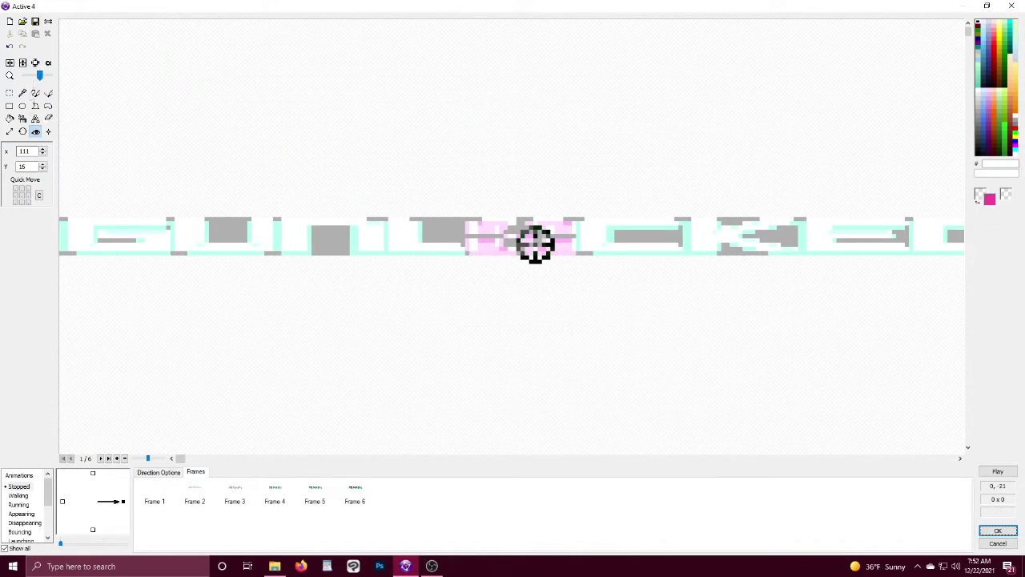
Step: Centre the hot spot in each of the GUNLOCKED logo's six frames
{"action": "left_click", "coordinate": [23, 196]}
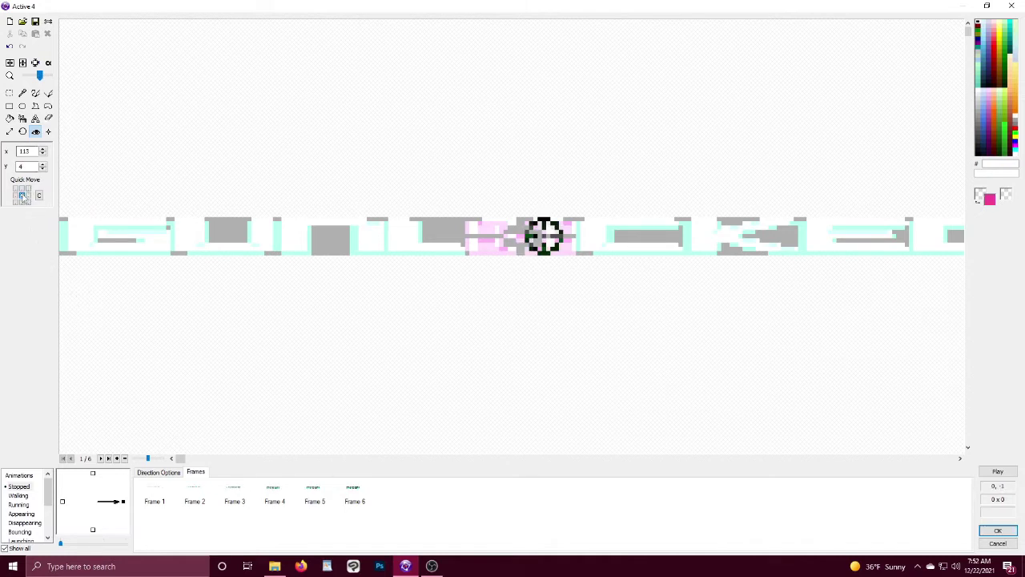
{"action": "left_click", "coordinate": [161, 495]}
{"action": "left_click", "coordinate": [194, 495]}
{"action": "left_click", "coordinate": [22, 195]}
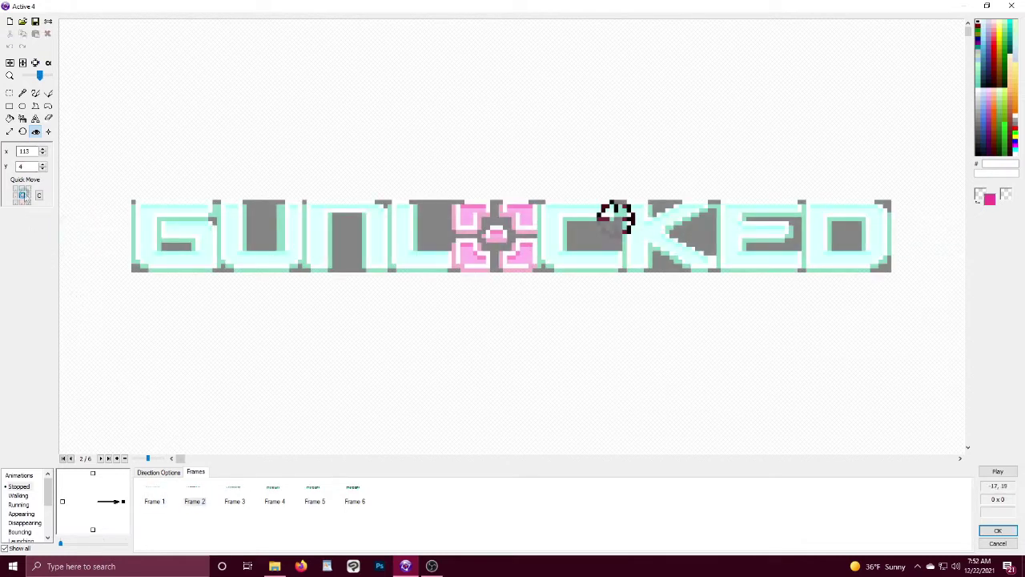
{"action": "key", "text": "Right"}
{"action": "left_click", "coordinate": [22, 196]}
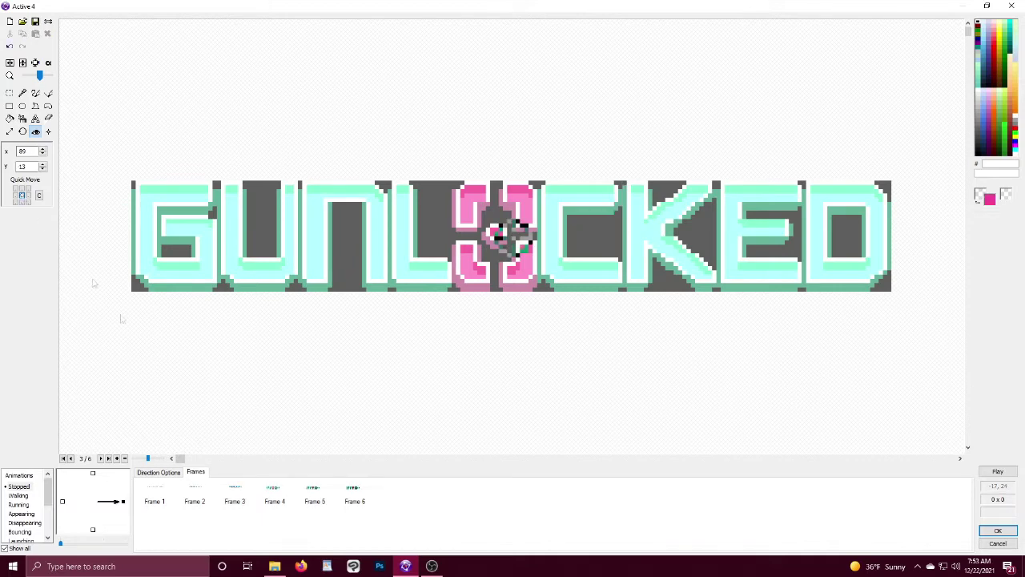
{"action": "key", "text": "Right"}
{"action": "left_click", "coordinate": [23, 197]}
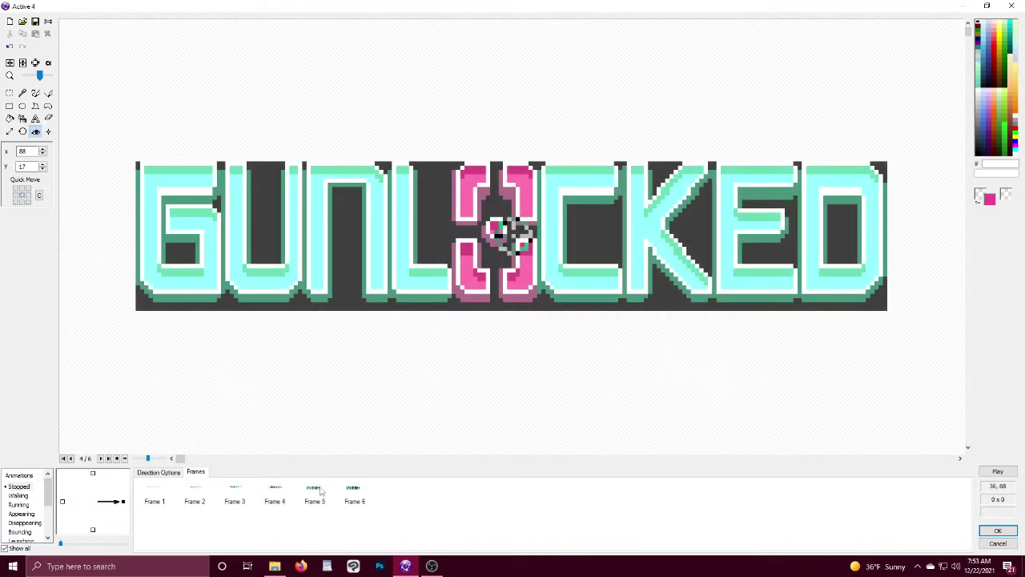
{"action": "key", "text": "Right"}
{"action": "left_click", "coordinate": [22, 196]}
{"action": "left_click", "coordinate": [350, 498]}
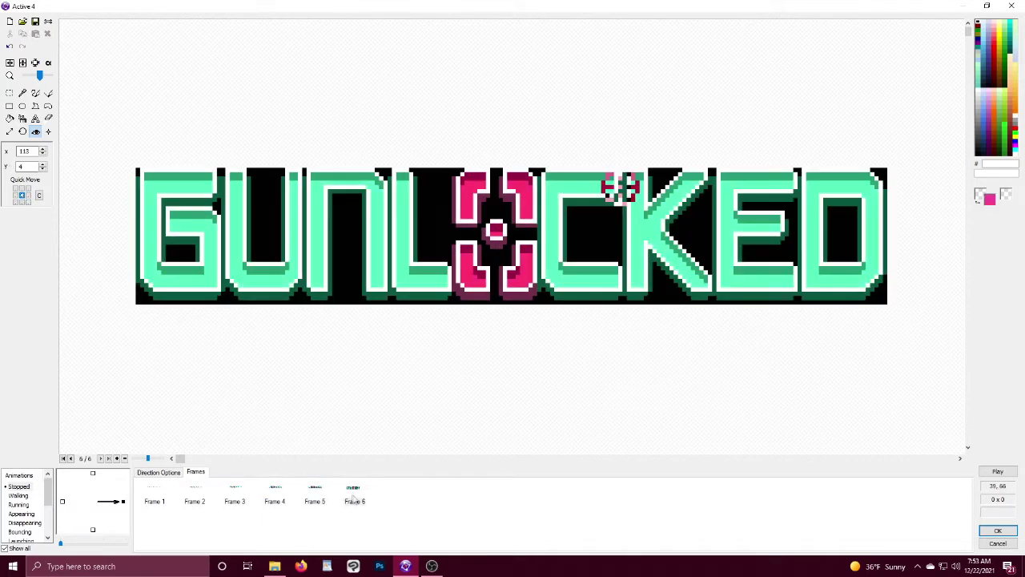
{"action": "left_click", "coordinate": [23, 197]}
Step: Move the logo's first five frames from the Stopped animation to the Appearing animation
{"action": "left_click", "coordinate": [313, 498]}
{"action": "left_click", "coordinate": [174, 498], "text": "shift"}
{"action": "key", "text": "Delete"}
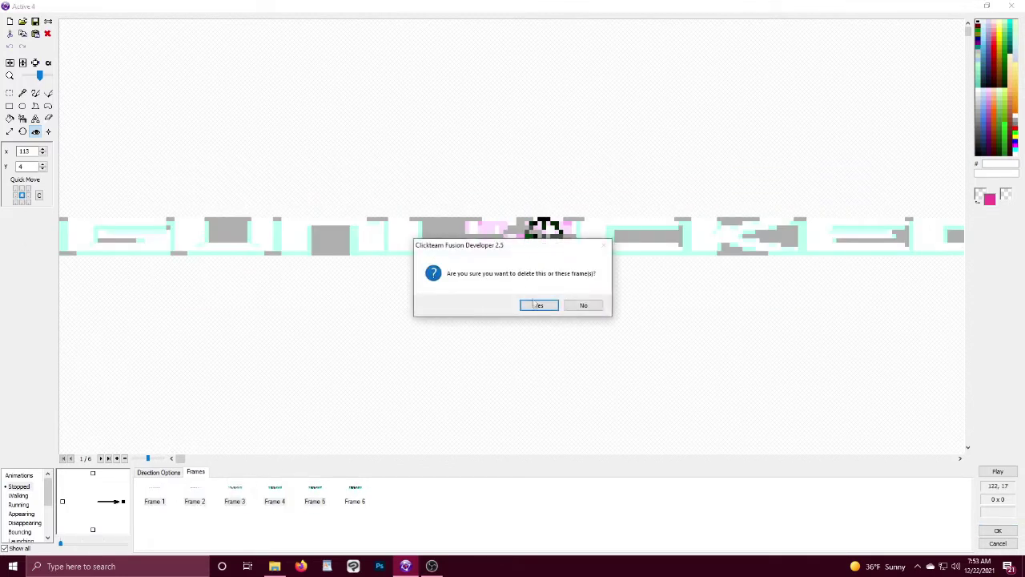
{"action": "left_click", "coordinate": [538, 304]}
{"action": "left_click", "coordinate": [22, 513]}
{"action": "key", "text": "ctrl+v"}
Step: Set the logo's Stopped animation to loop and place the logo beside the GAME OVER text
{"action": "left_click", "coordinate": [19, 486]}
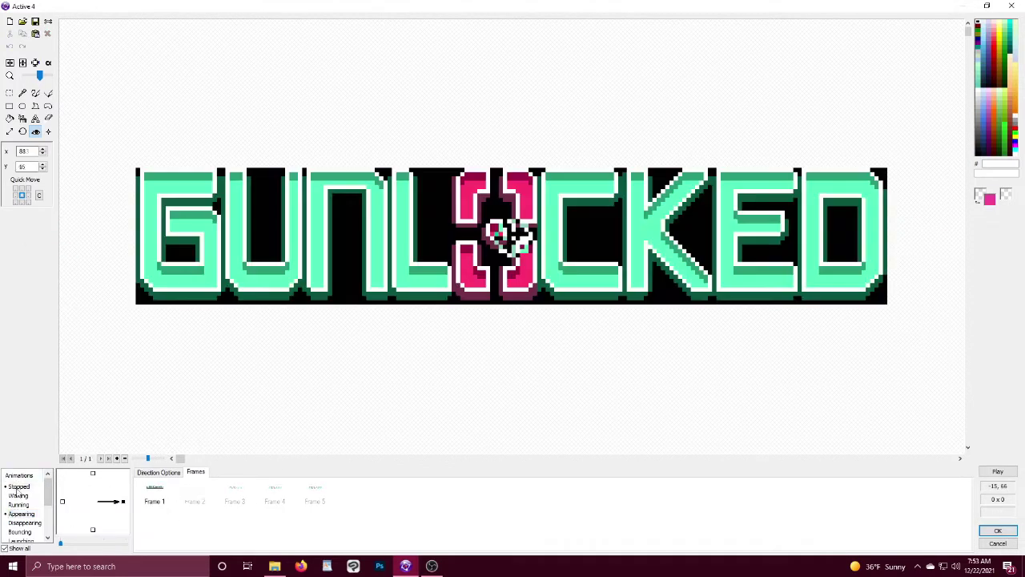
{"action": "left_click", "coordinate": [159, 471]}
{"action": "left_click", "coordinate": [220, 497]}
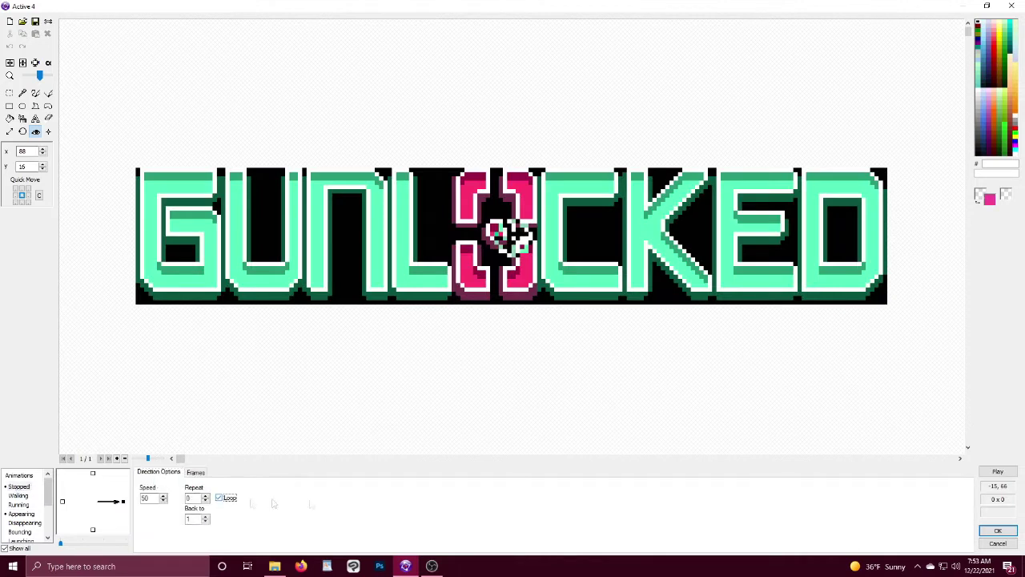
{"action": "left_click", "coordinate": [998, 530]}
{"action": "left_click_drag", "start_coordinate": [589, 174], "coordinate": [660, 138]}
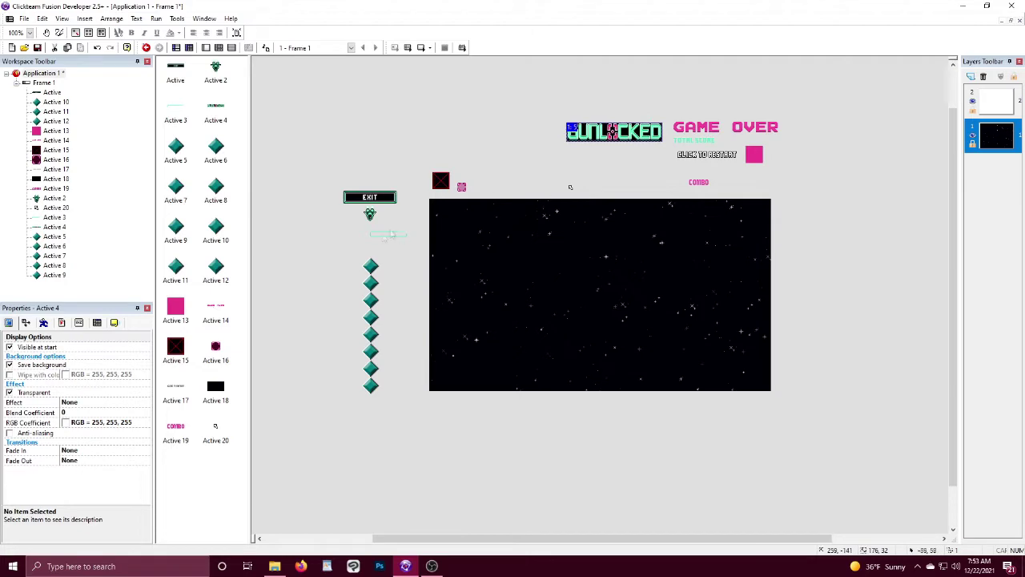
Step: Import LossCounter.png as the animation frames of the topmost remaining diamond and place the counter in the frame's lower-right corner
{"action": "double_click", "coordinate": [370, 265]}
{"action": "left_click", "coordinate": [23, 22]}
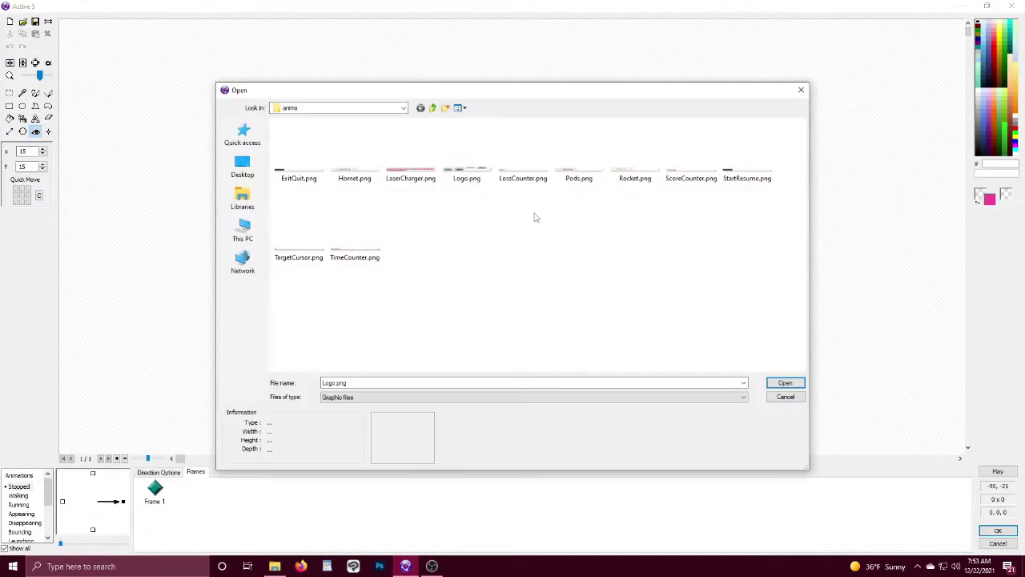
{"action": "double_click", "coordinate": [522, 160]}
{"action": "left_click", "coordinate": [476, 390]}
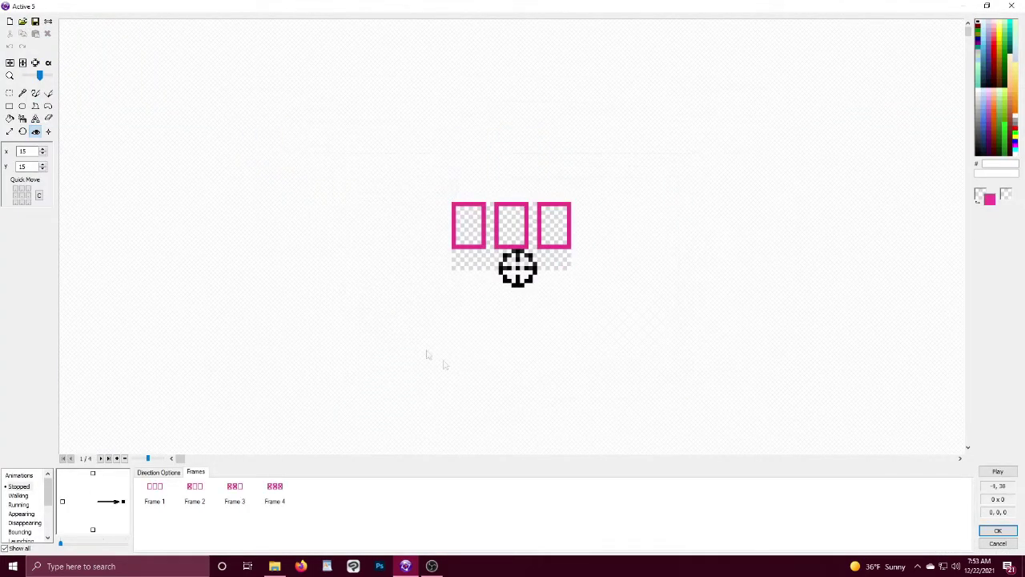
{"action": "left_click", "coordinate": [157, 472]}
{"action": "key", "text": "Return"}
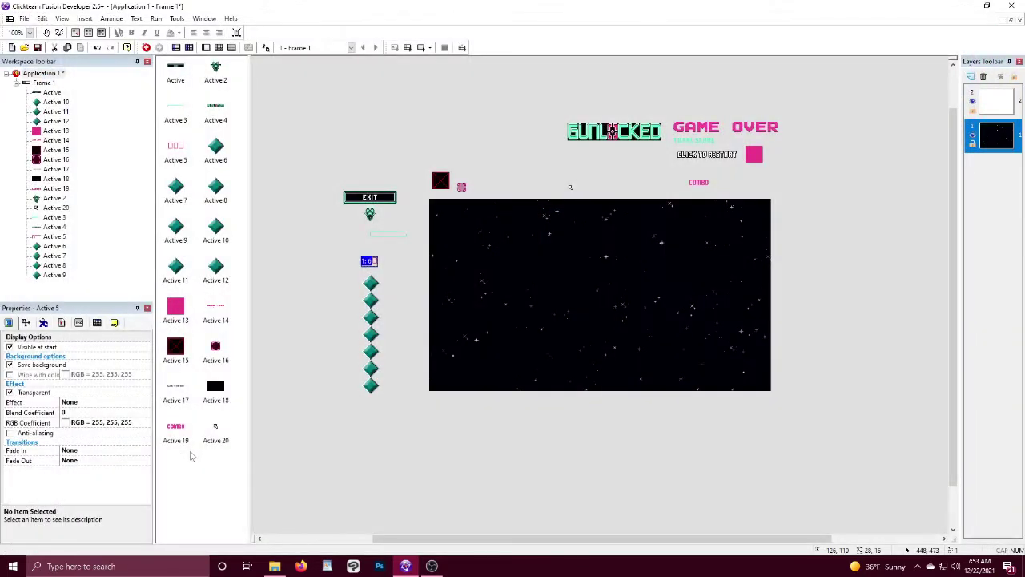
{"action": "left_click_drag", "start_coordinate": [368, 262], "coordinate": [752, 386]}
Step: Import Pods.png as the animation frames of the topmost remaining diamond in the column
{"action": "double_click", "coordinate": [370, 283]}
{"action": "left_click", "coordinate": [22, 21]}
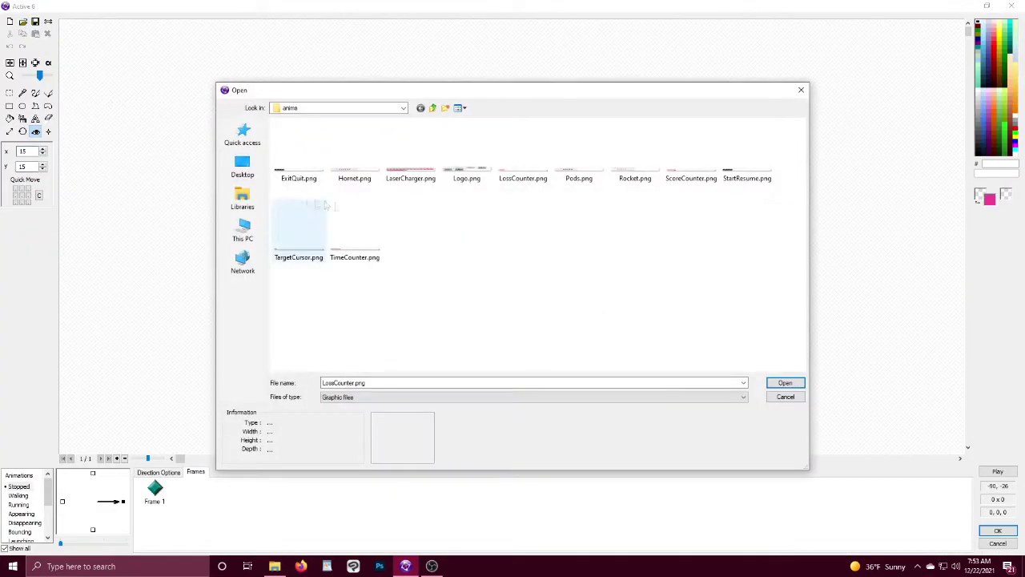
{"action": "double_click", "coordinate": [579, 164]}
{"action": "left_click", "coordinate": [474, 389]}
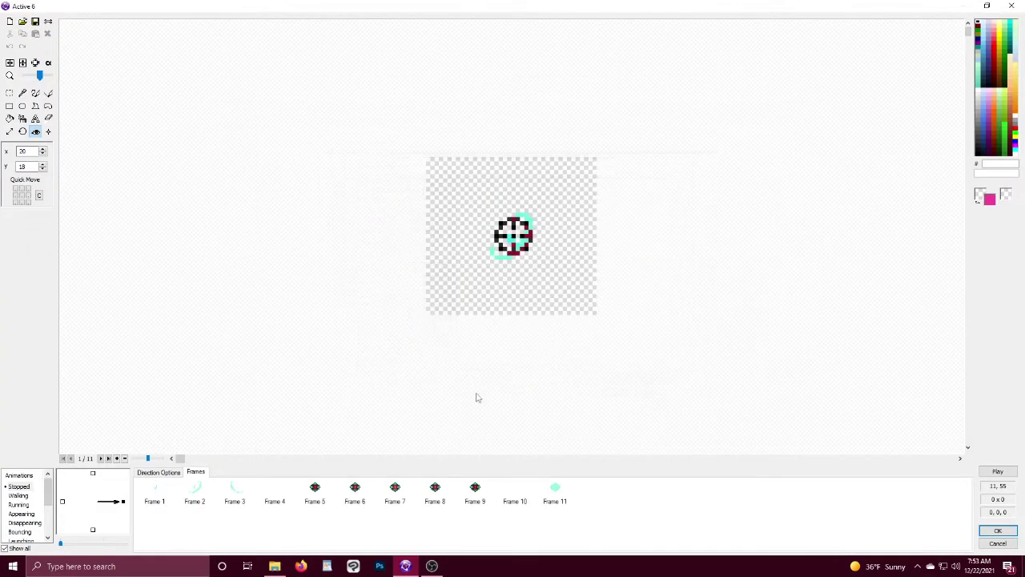
Step: Move frames 1 to 4 of the pod from the Stopped animation to the Disappearing animation
{"action": "left_click", "coordinate": [275, 492]}
{"action": "left_click", "coordinate": [164, 491], "text": "shift"}
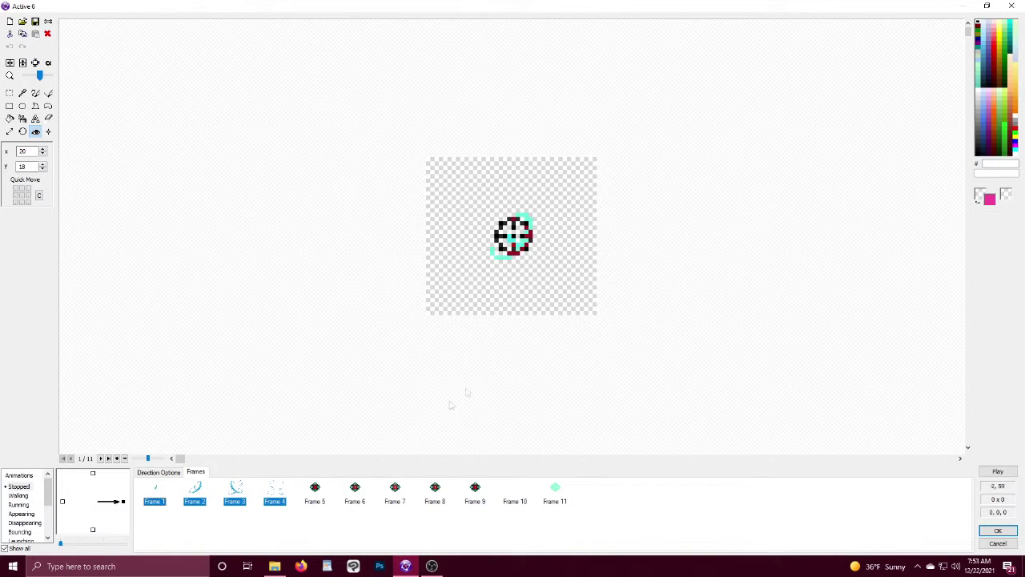
{"action": "key", "text": "ctrl+x"}
{"action": "left_click", "coordinate": [539, 306]}
{"action": "left_click", "coordinate": [25, 523]}
{"action": "key", "text": "ctrl+v"}
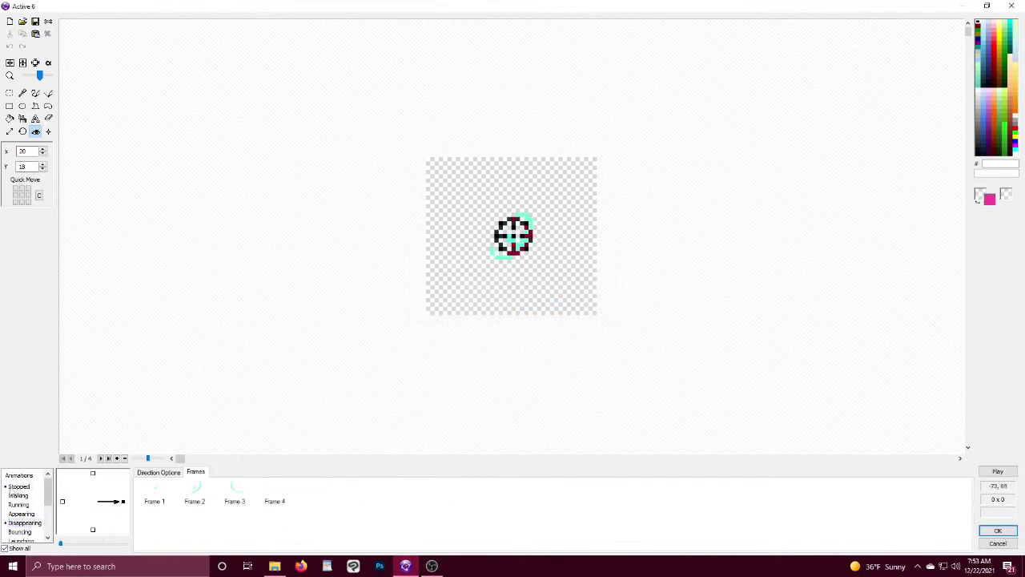
Step: Move the pod's last two Stopped frames to the Appearing animation
{"action": "left_click", "coordinate": [18, 486]}
{"action": "left_click", "coordinate": [354, 491]}
{"action": "key", "text": "ctrl+x"}
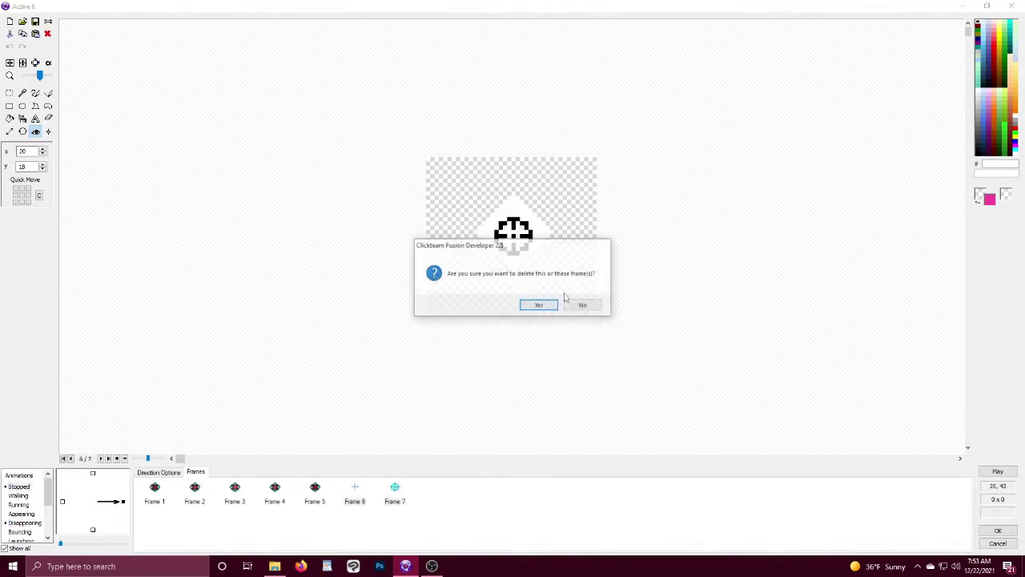
{"action": "left_click", "coordinate": [538, 305]}
{"action": "left_click", "coordinate": [24, 513]}
{"action": "key", "text": "ctrl+v"}
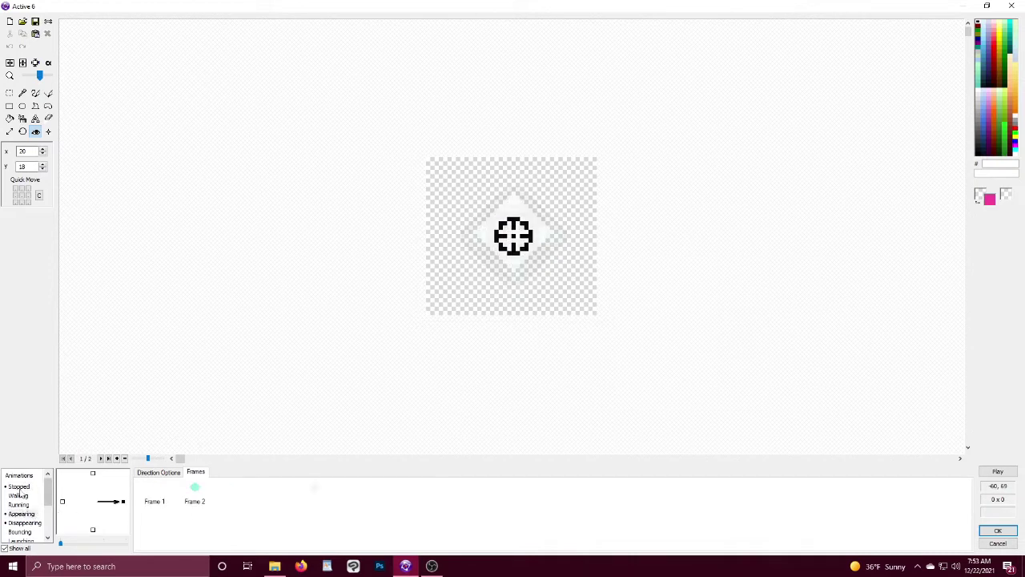
Step: Set the pod's Stopped animation to loop and accept the object's animations
{"action": "left_click", "coordinate": [19, 486]}
{"action": "left_click", "coordinate": [163, 472]}
{"action": "left_click", "coordinate": [223, 497]}
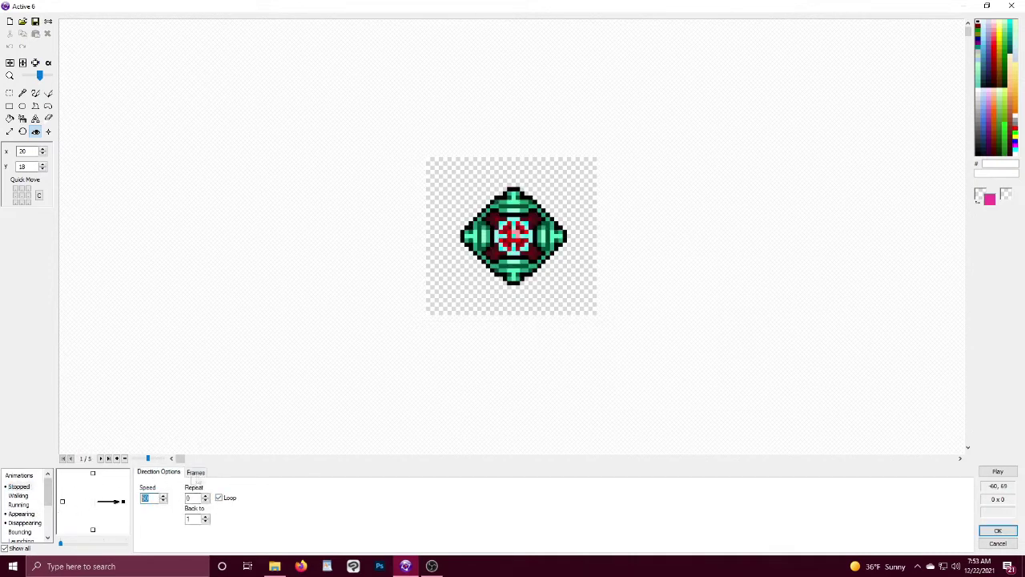
{"action": "key", "text": "Return"}
Step: Import Rocket.png as the animation frames of the topmost remaining diamond in the column
{"action": "double_click", "coordinate": [370, 295]}
{"action": "left_click", "coordinate": [22, 21]}
{"action": "double_click", "coordinate": [636, 144]}
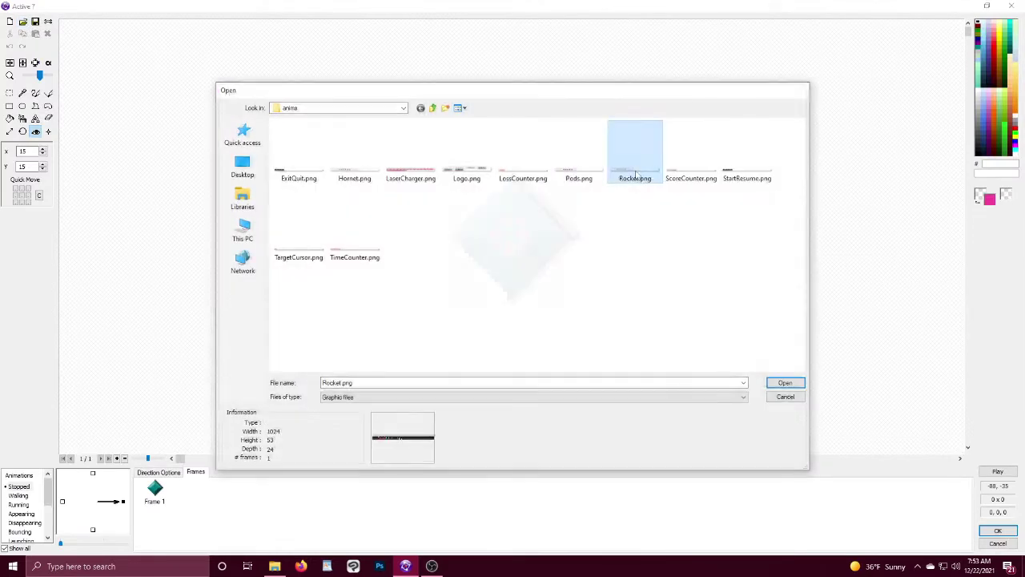
{"action": "left_click", "coordinate": [472, 387]}
Step: Move the rocket's first three frames from the Stopped animation to the Appearing animation
{"action": "left_click", "coordinate": [240, 493]}
{"action": "left_click", "coordinate": [154, 494], "text": "shift"}
{"action": "key", "text": "Delete"}
{"action": "left_click", "coordinate": [537, 306]}
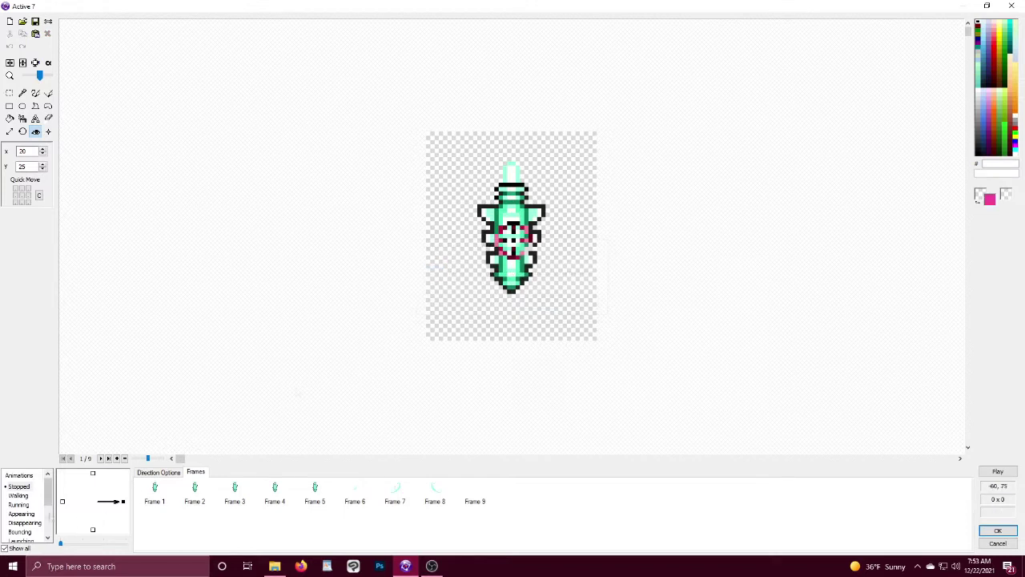
Step: Move the rocket's frames 6 to 9 from the Stopped animation to the Disappearing animation
{"action": "left_click", "coordinate": [355, 493]}
{"action": "left_click", "coordinate": [474, 493], "text": "shift"}
{"action": "key", "text": "Delete"}
{"action": "left_click", "coordinate": [538, 305]}
{"action": "left_click", "coordinate": [26, 523]}
{"action": "left_click", "coordinate": [181, 523]}
{"action": "key", "text": "ctrl+v"}
Step: Set the rocket's Stopped animation to loop and accept the object's animations
{"action": "left_click", "coordinate": [19, 486]}
{"action": "left_click", "coordinate": [159, 472]}
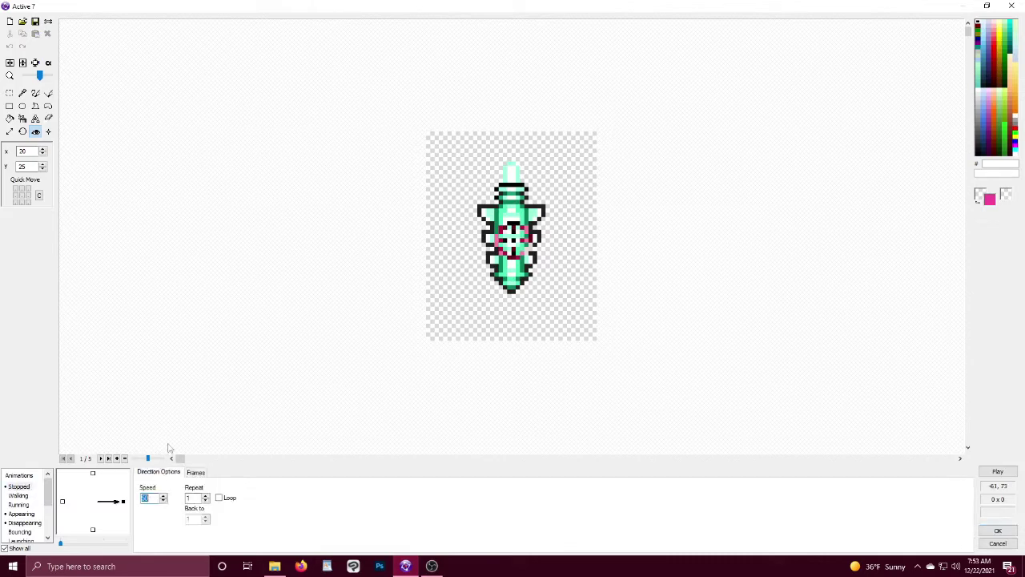
{"action": "left_click", "coordinate": [227, 498]}
{"action": "left_click", "coordinate": [998, 530]}
Step: Import StartResume.png as the animation frames of the diamond directly below the rocket
{"action": "double_click", "coordinate": [370, 303]}
{"action": "left_click", "coordinate": [23, 21]}
{"action": "left_click", "coordinate": [690, 178]}
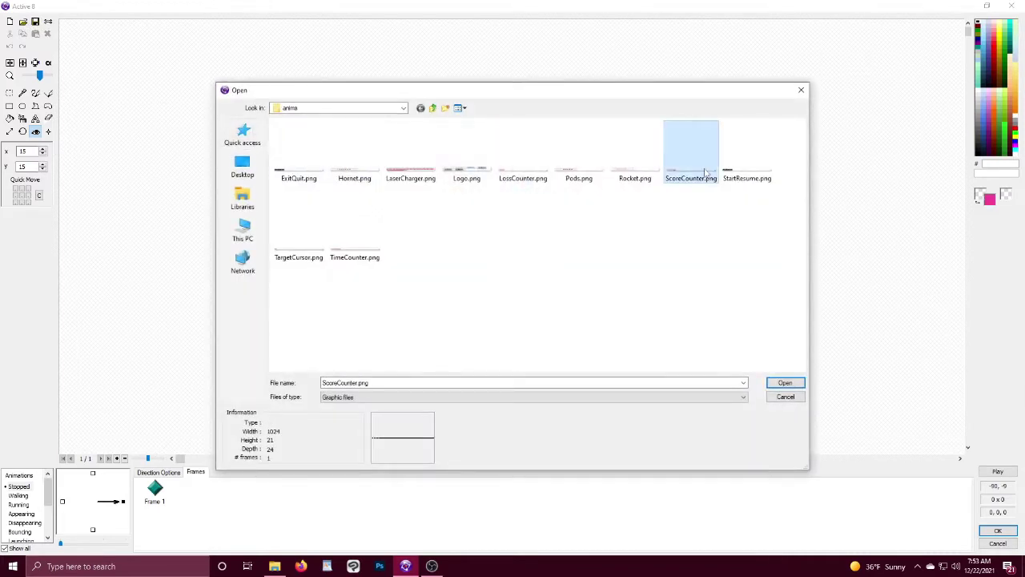
{"action": "double_click", "coordinate": [761, 164]}
{"action": "left_click", "coordinate": [472, 389]}
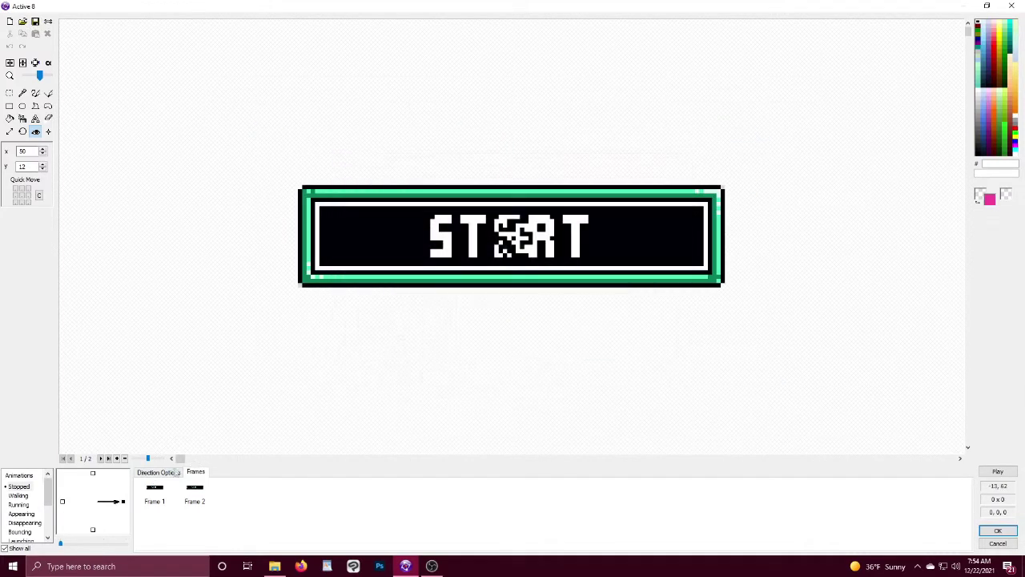
{"action": "left_click", "coordinate": [171, 472]}
{"action": "left_click", "coordinate": [195, 472]}
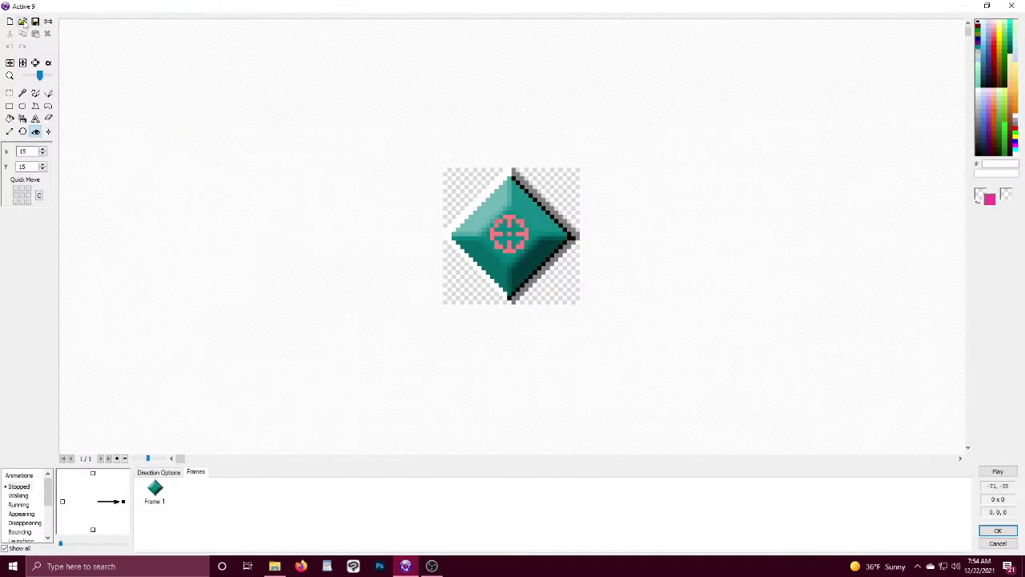
Step: Import TargetCursor.png as the animation frames of the diamond directly below the START button
{"action": "left_click", "coordinate": [23, 21]}
{"action": "double_click", "coordinate": [297, 217]}
{"action": "left_click", "coordinate": [473, 389]}
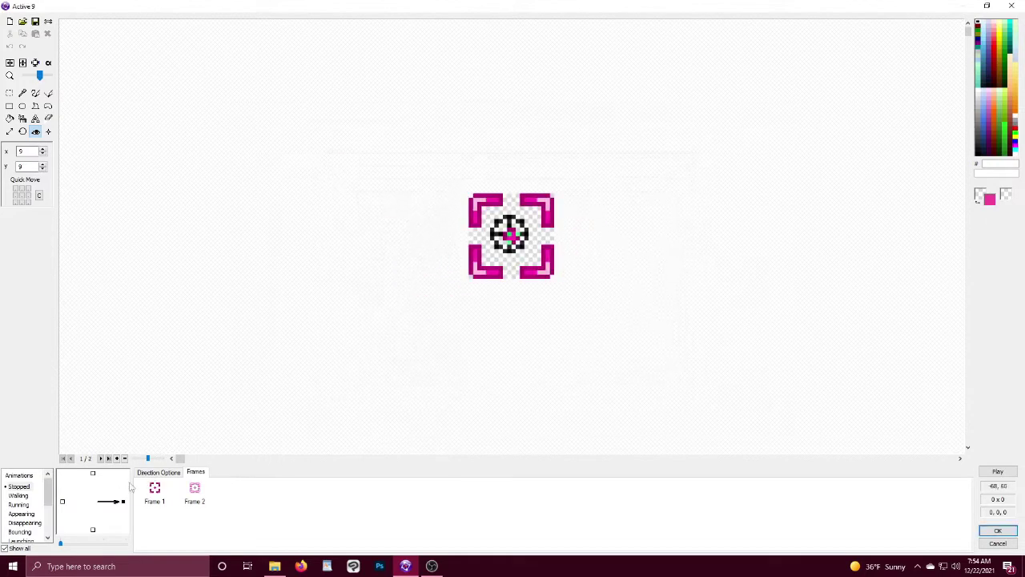
{"action": "left_click", "coordinate": [158, 470]}
{"action": "left_click", "coordinate": [413, 334]}
Step: Move the START button, EXIT button and thin bar outline together onto layer 2, outside the game frame near the GAME OVER graphics
{"action": "left_click", "coordinate": [388, 319]}
{"action": "left_click", "coordinate": [382, 201], "text": "shift"}
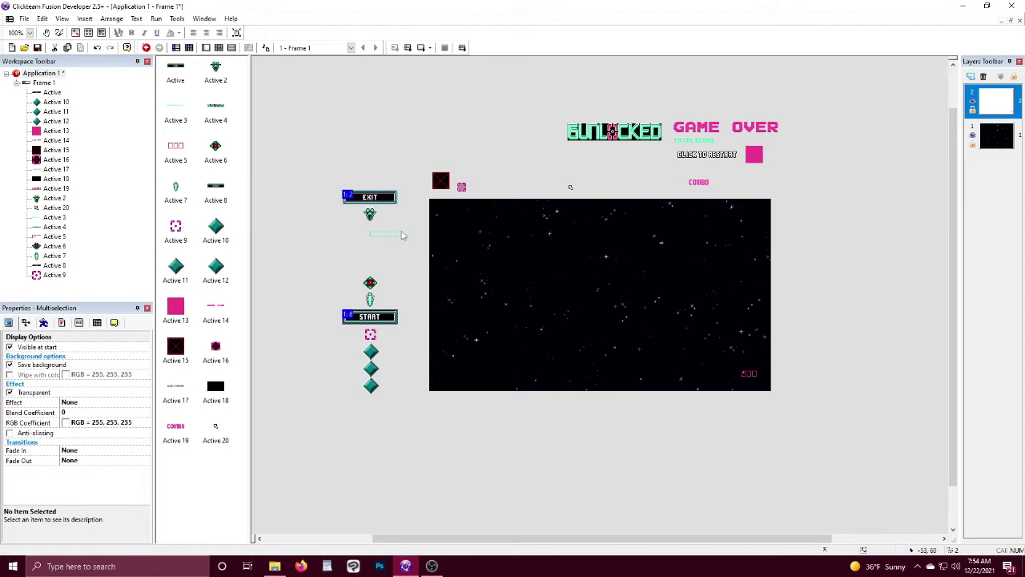
{"action": "left_click", "coordinate": [386, 234], "text": "shift"}
{"action": "key", "text": "Delete"}
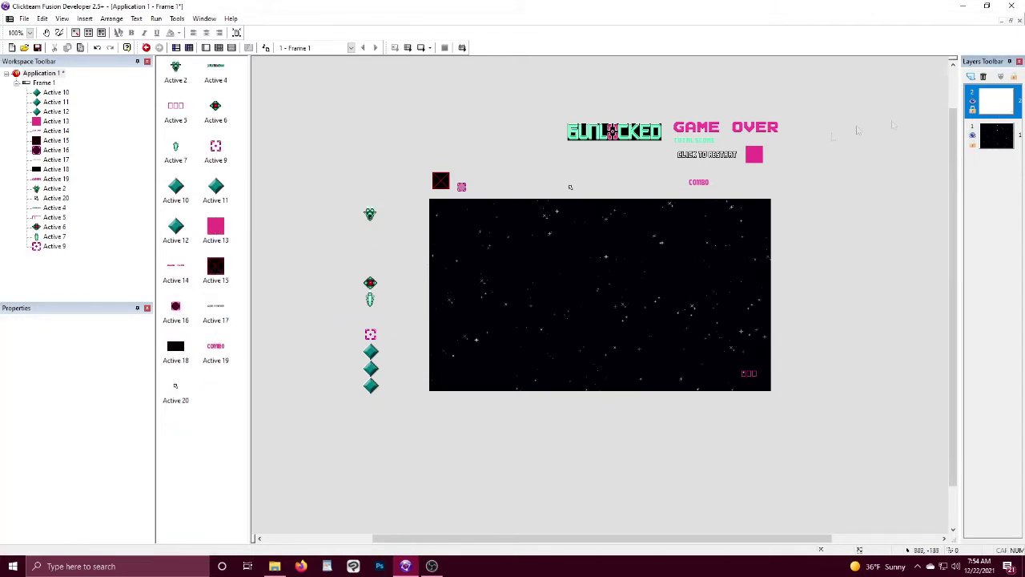
{"action": "key", "text": "ctrl+z"}
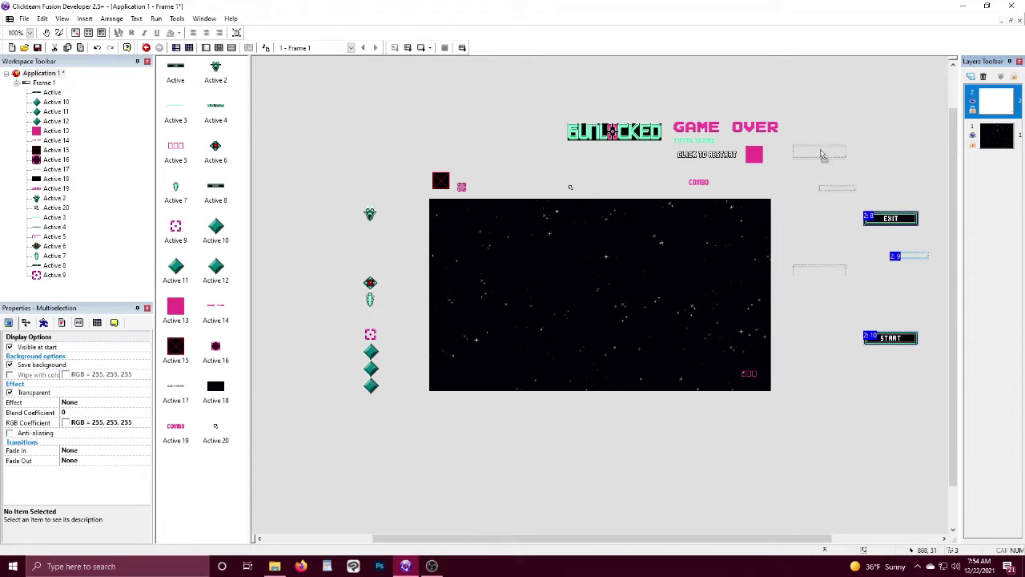
{"action": "left_click_drag", "start_coordinate": [821, 152], "coordinate": [818, 129]}
{"action": "left_click", "coordinate": [494, 257]}
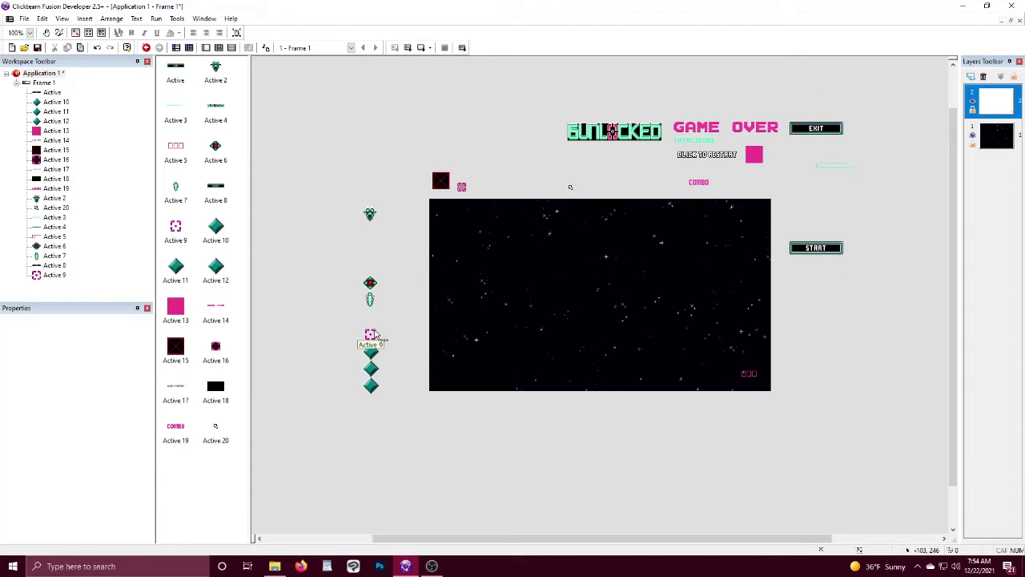
Step: Delete the three leftover diamonds and insert a Counter object below the target cursor, outside the game frame
{"action": "left_click_drag", "start_coordinate": [391, 345], "coordinate": [342, 427]}
{"action": "key", "text": "Delete"}
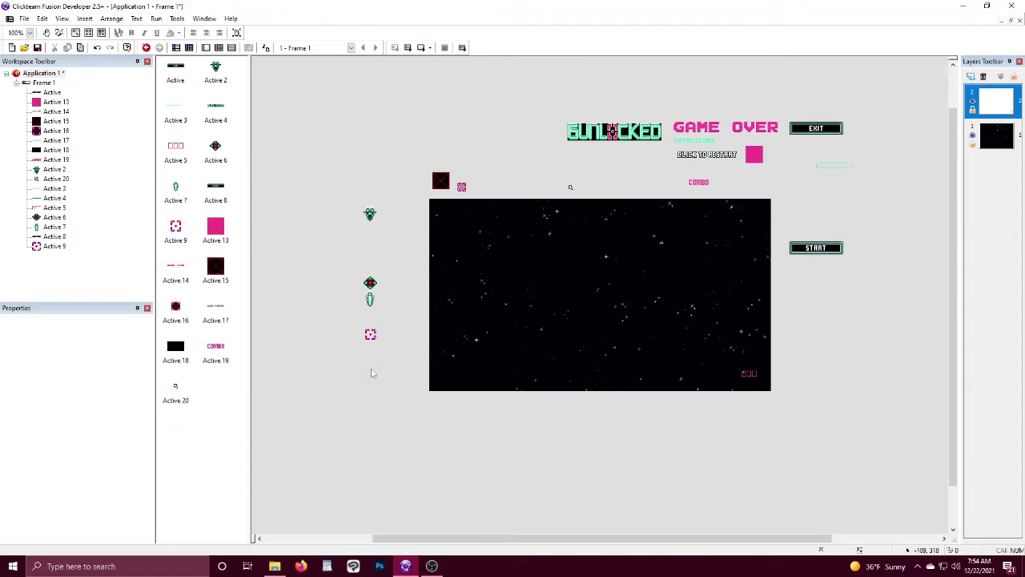
{"action": "double_click", "coordinate": [373, 374]}
{"action": "type", "text": "count"}
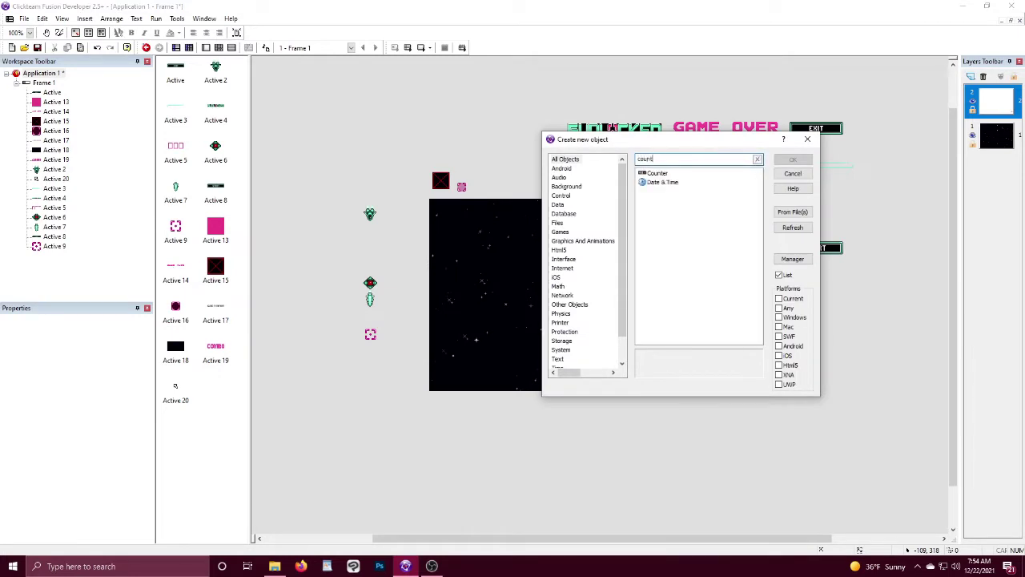
{"action": "double_click", "coordinate": [657, 173]}
{"action": "left_click", "coordinate": [401, 370]}
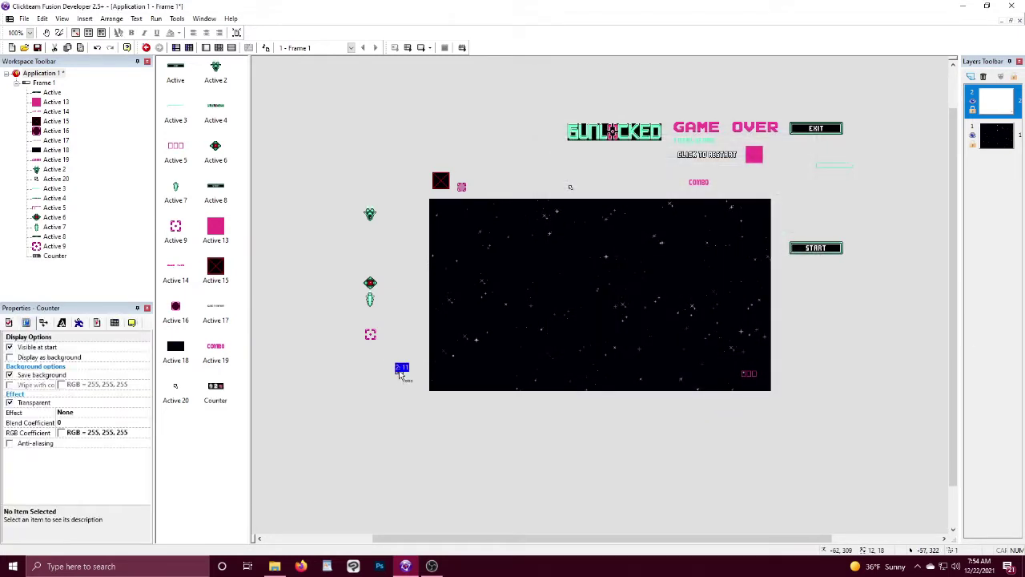
Step: Import ScoreCounter.png as the counter's digit images, crop them and accept the images
{"action": "double_click", "coordinate": [401, 368]}
{"action": "left_click", "coordinate": [23, 23]}
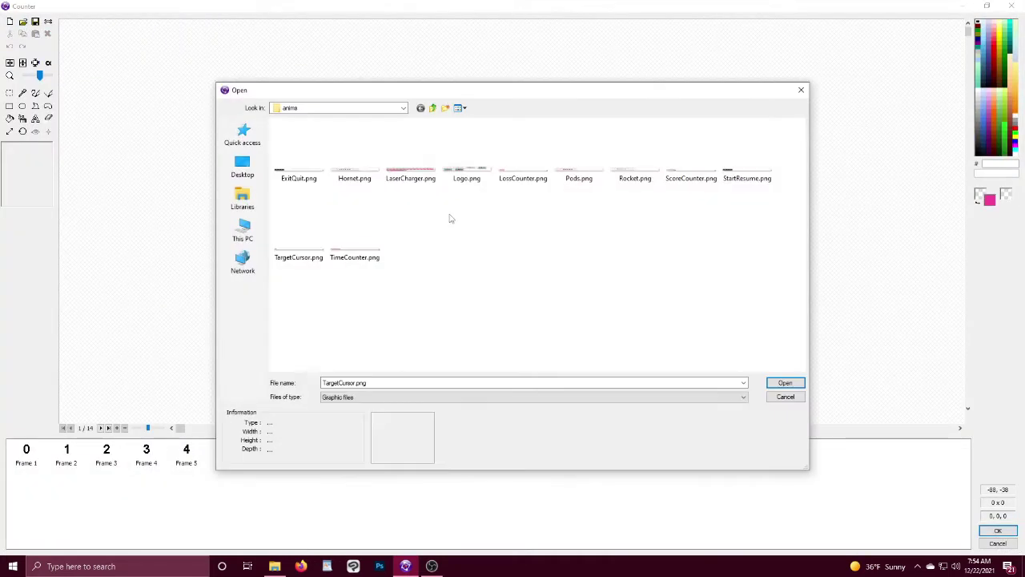
{"action": "double_click", "coordinate": [691, 156]}
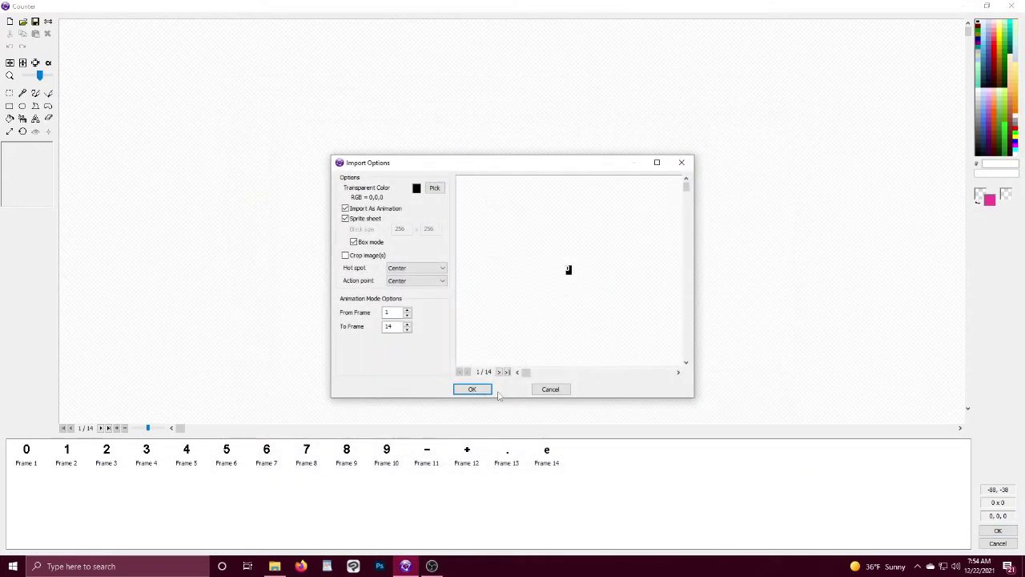
{"action": "left_click", "coordinate": [472, 389]}
{"action": "left_click", "coordinate": [35, 65]}
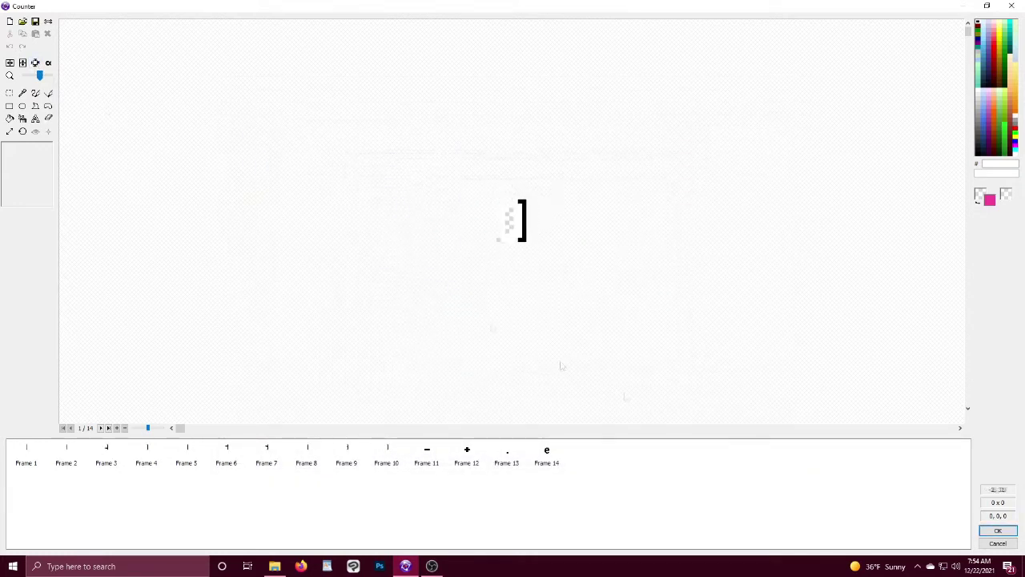
{"action": "left_click", "coordinate": [993, 531]}
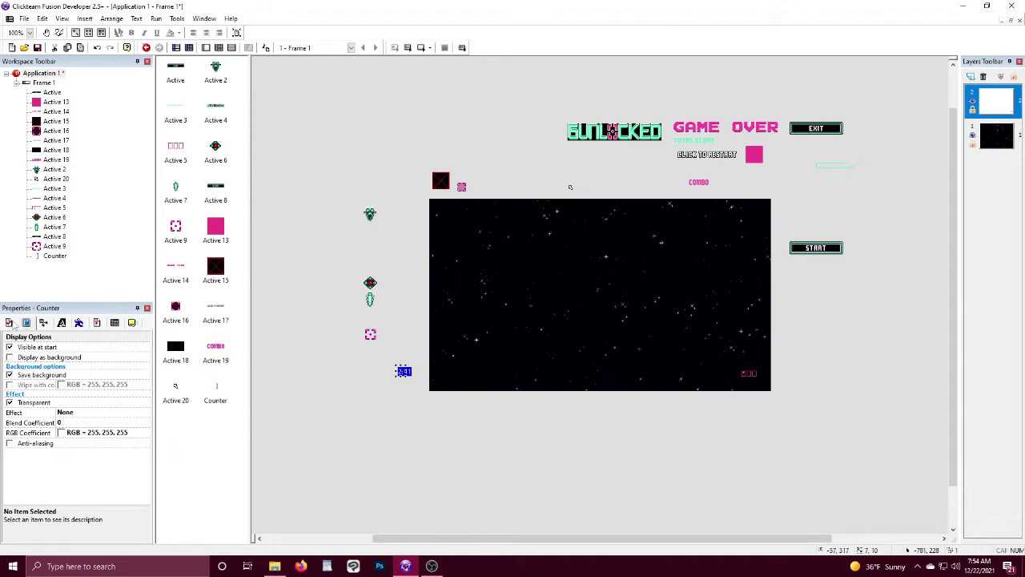
Step: Give the counter a fixed number of 7 digits and a minimum value of 0
{"action": "left_click", "coordinate": [9, 322]}
{"action": "left_click", "coordinate": [9, 391]}
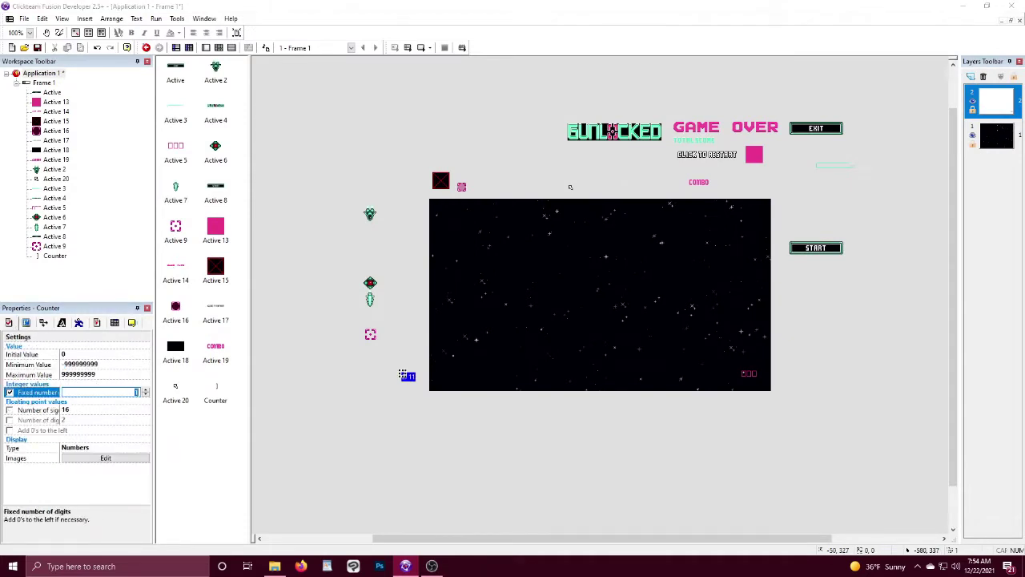
{"action": "type", "text": "7"}
{"action": "key", "text": "Return"}
{"action": "left_click", "coordinate": [109, 356]}
{"action": "left_click", "coordinate": [107, 363]}
{"action": "type", "text": "0"}
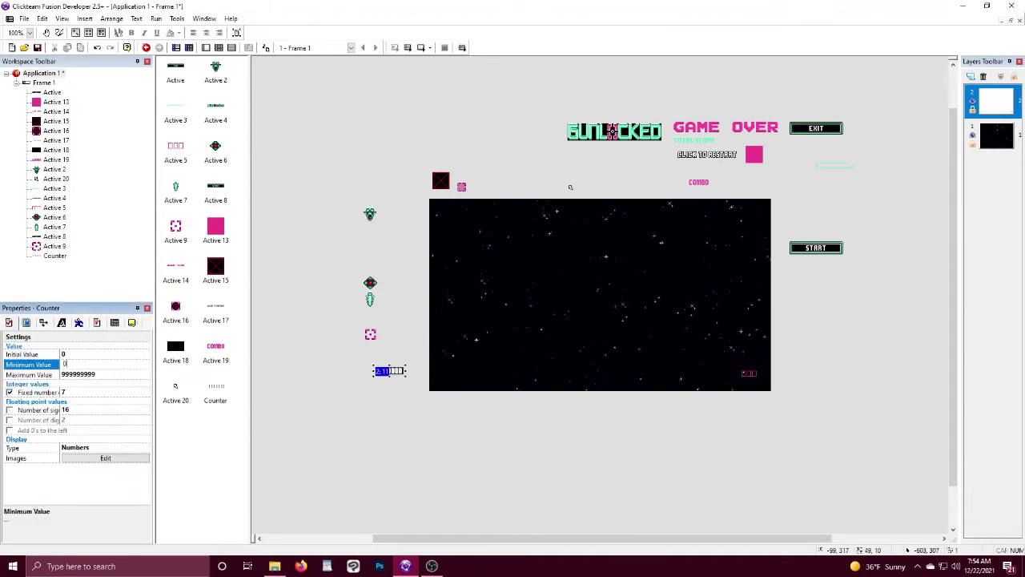
{"action": "left_click", "coordinate": [425, 379]}
Step: Clone the counter, then clone the resulting copy, using 2 rows and 1 column with zero spacing each time
{"action": "right_click", "coordinate": [383, 371]}
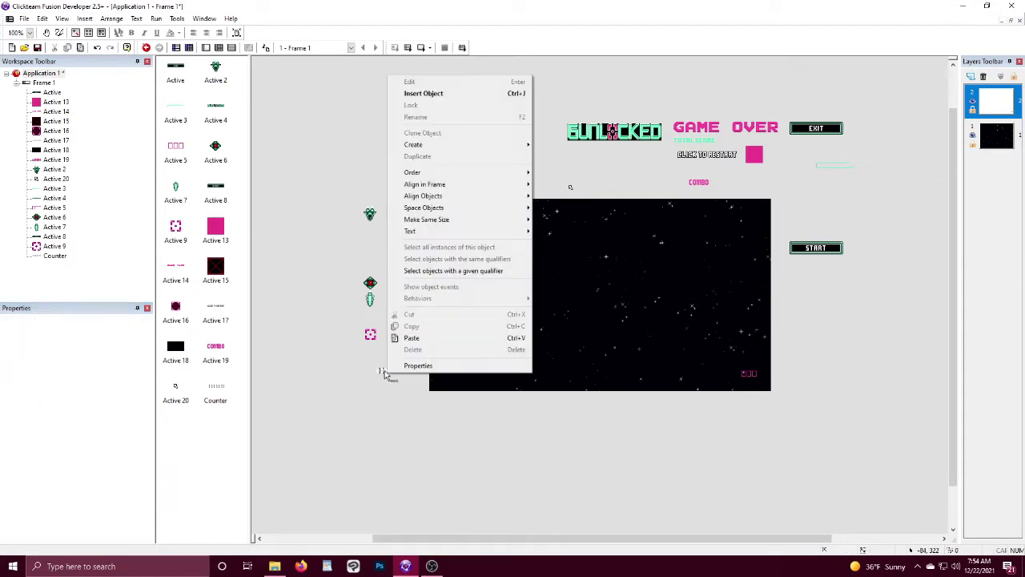
{"action": "left_click", "coordinate": [419, 129]}
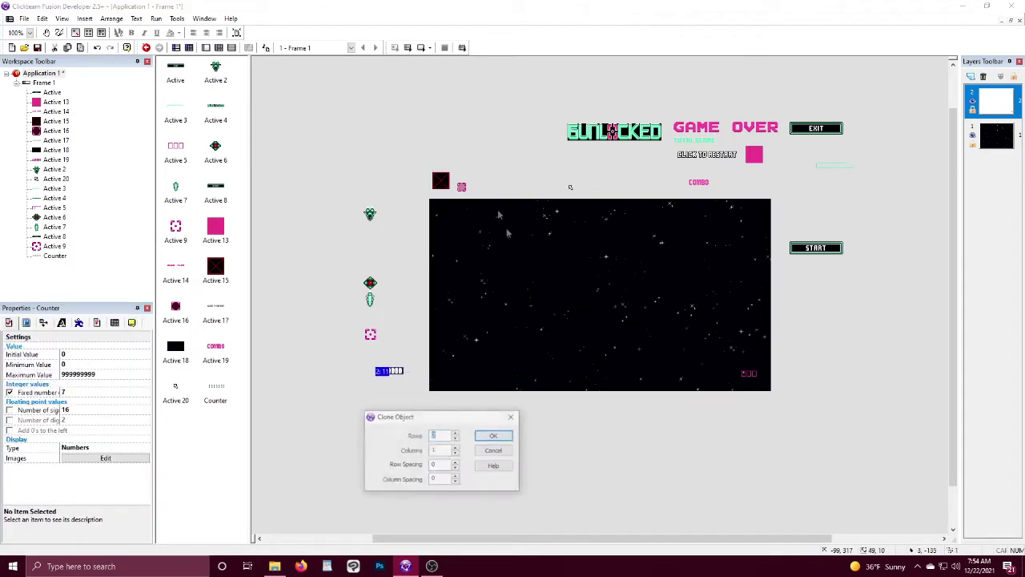
{"action": "left_click", "coordinate": [492, 435]}
{"action": "left_click", "coordinate": [390, 374]}
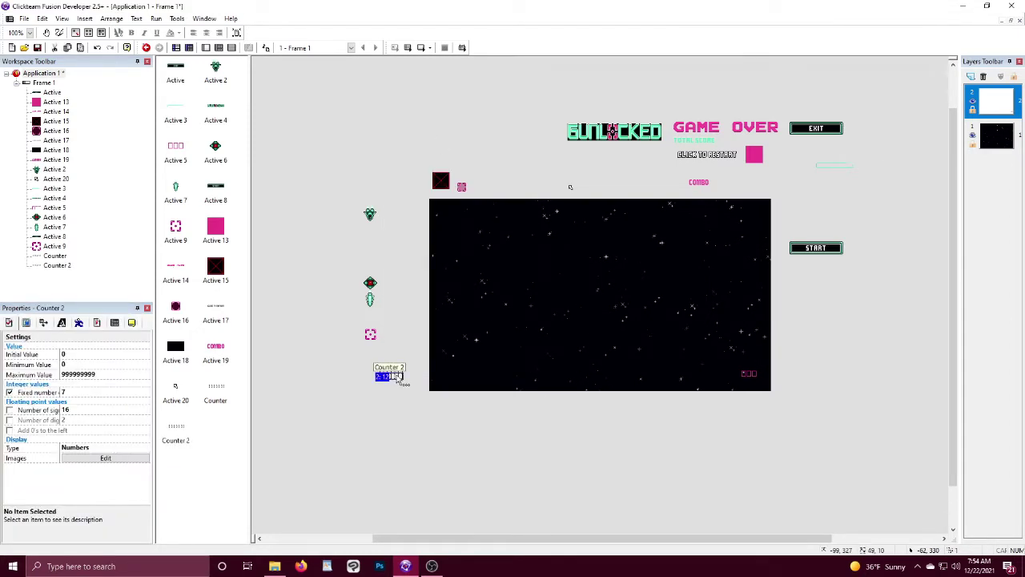
{"action": "right_click", "coordinate": [390, 374]}
{"action": "left_click", "coordinate": [432, 134]}
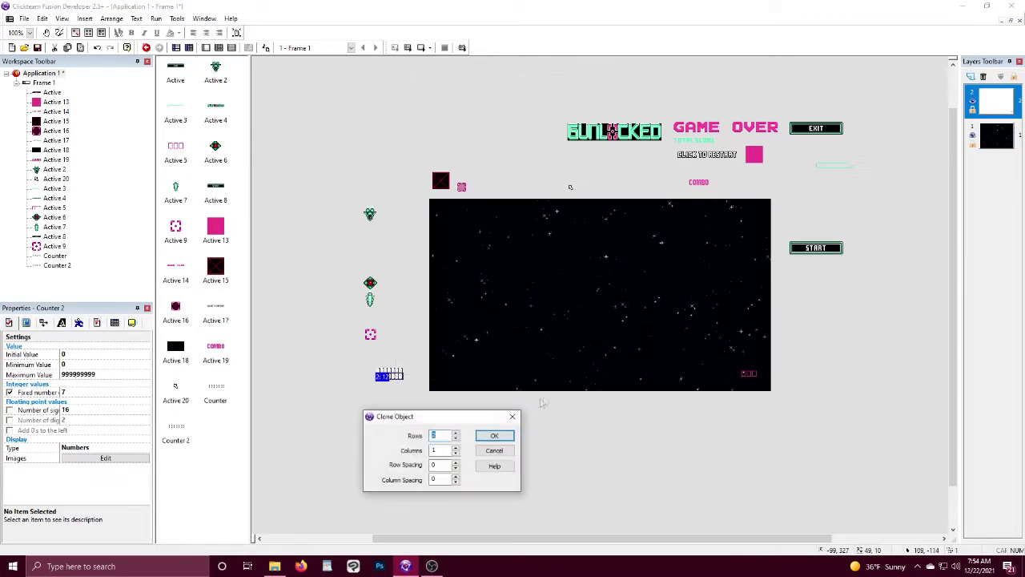
{"action": "left_click", "coordinate": [491, 433]}
Step: Limit the lowest cloned counter to two fixed digits and rename it timer
{"action": "left_click", "coordinate": [392, 378]}
{"action": "left_click", "coordinate": [98, 391]}
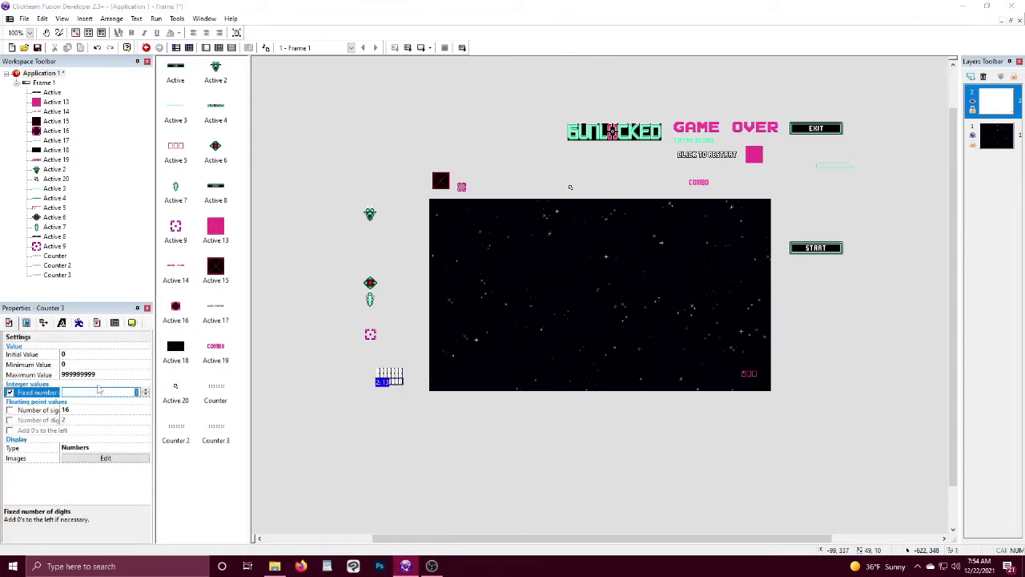
{"action": "left_click", "coordinate": [131, 322]}
{"action": "left_click", "coordinate": [104, 345]}
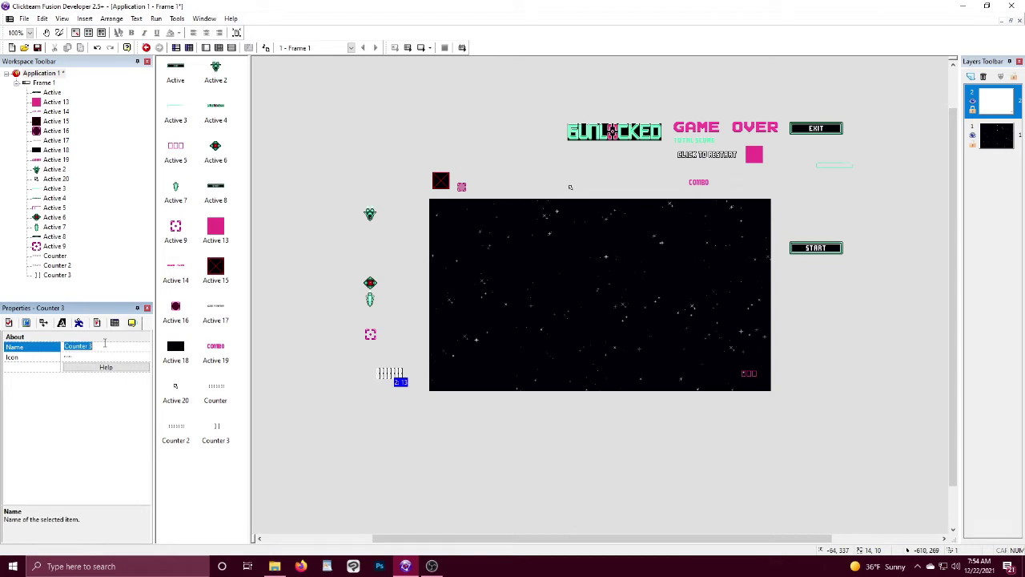
{"action": "type", "text": "timer"}
{"action": "key", "text": "Return"}
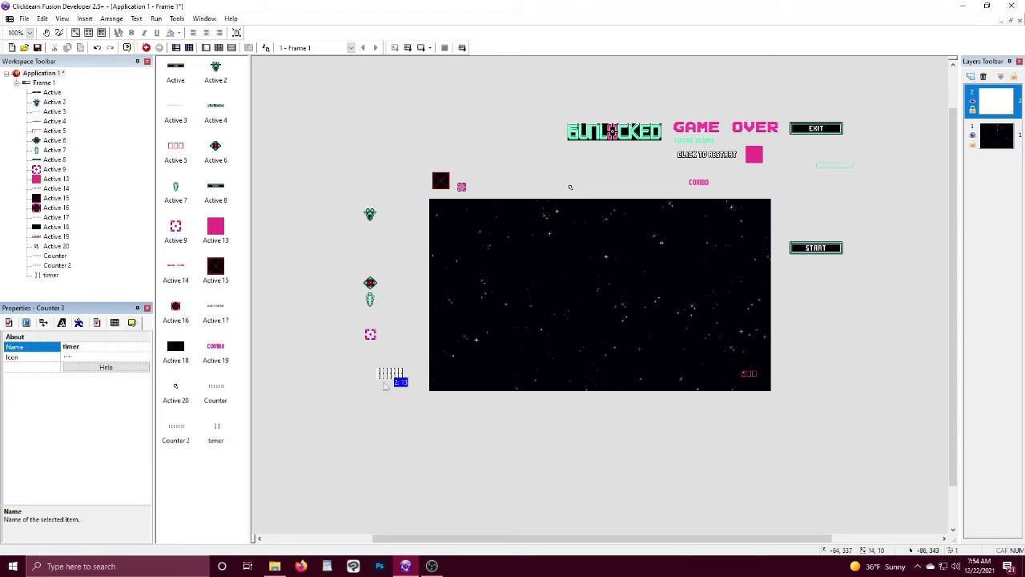
Step: Rename the middle cloned counter as gameover
{"action": "left_click", "coordinate": [387, 381]}
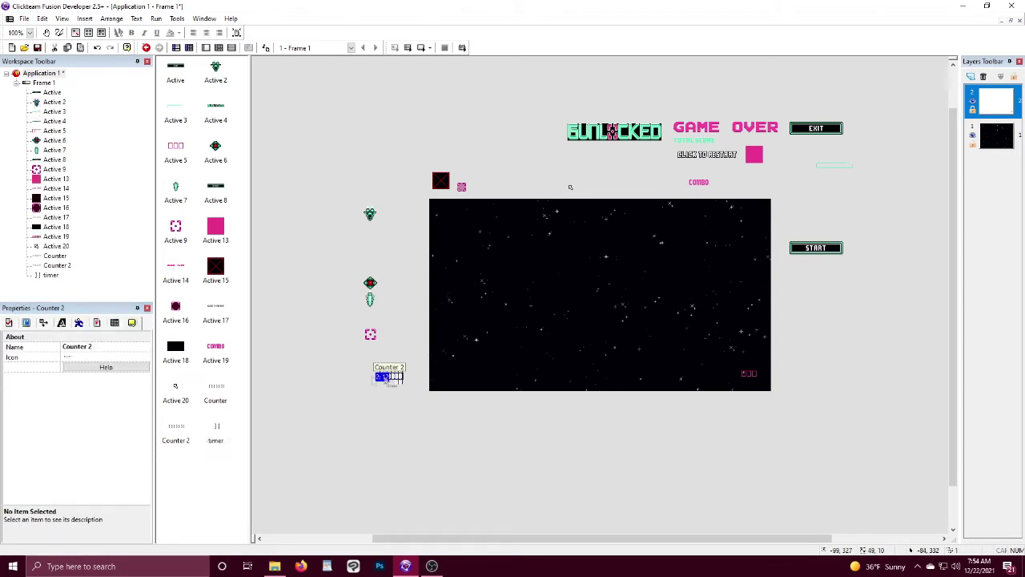
{"action": "left_click", "coordinate": [110, 347]}
{"action": "type", "text": "gameover"}
{"action": "key", "text": "Return"}
{"action": "left_click", "coordinate": [389, 356]}
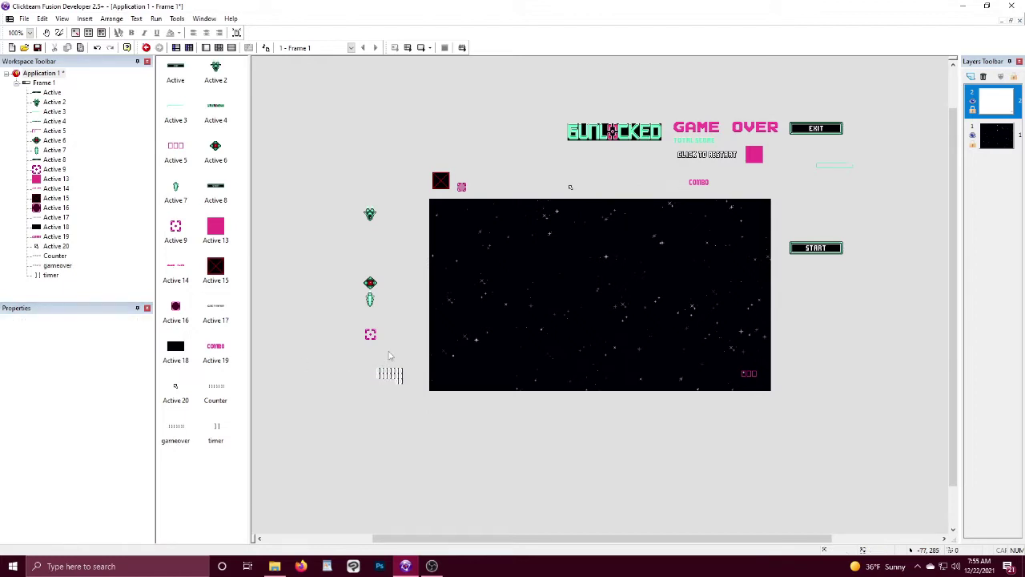
Step: Place the original seven-digit counter in the game frame's upper-right corner and the gameover counter outside the frame, beside the pink square
{"action": "left_click", "coordinate": [390, 374]}
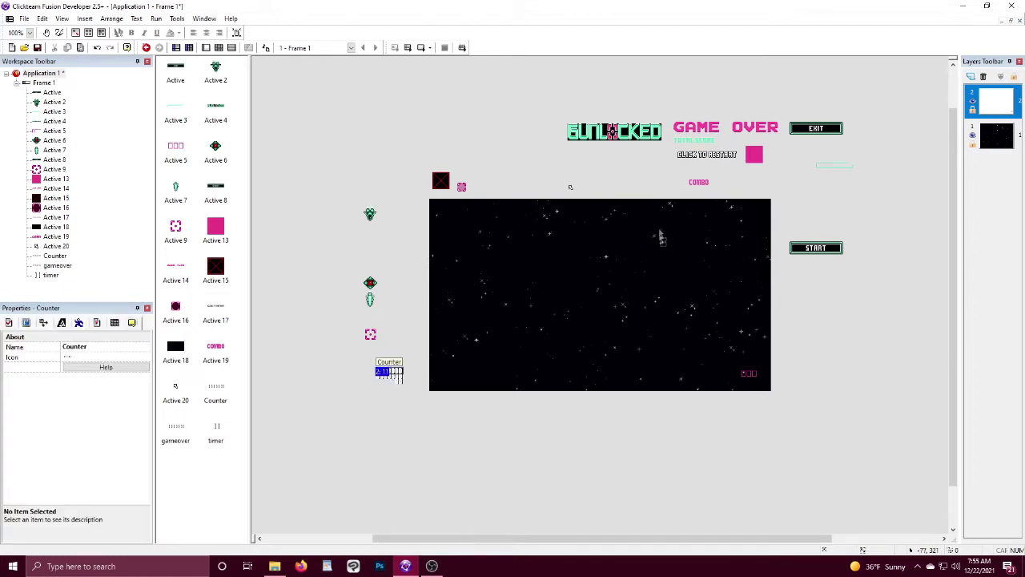
{"action": "left_click_drag", "start_coordinate": [751, 210], "coordinate": [753, 213]}
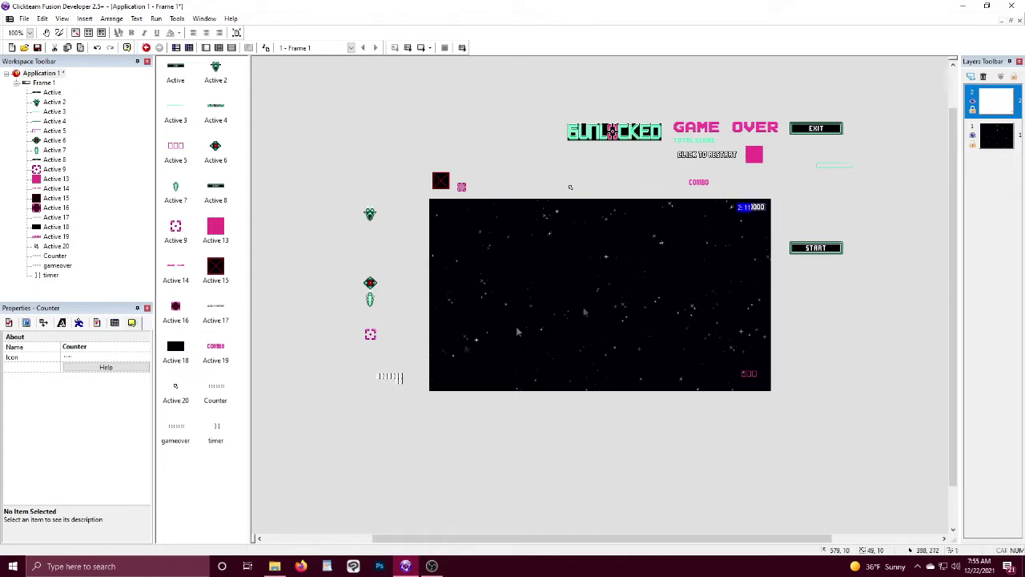
{"action": "left_click", "coordinate": [389, 378]}
{"action": "left_click_drag", "start_coordinate": [785, 162], "coordinate": [787, 162]}
Step: Place the timer at the top centre of the game frame and the thin bar outline in its upper-left corner
{"action": "left_click", "coordinate": [399, 382]}
{"action": "left_click_drag", "start_coordinate": [607, 209], "coordinate": [789, 214]}
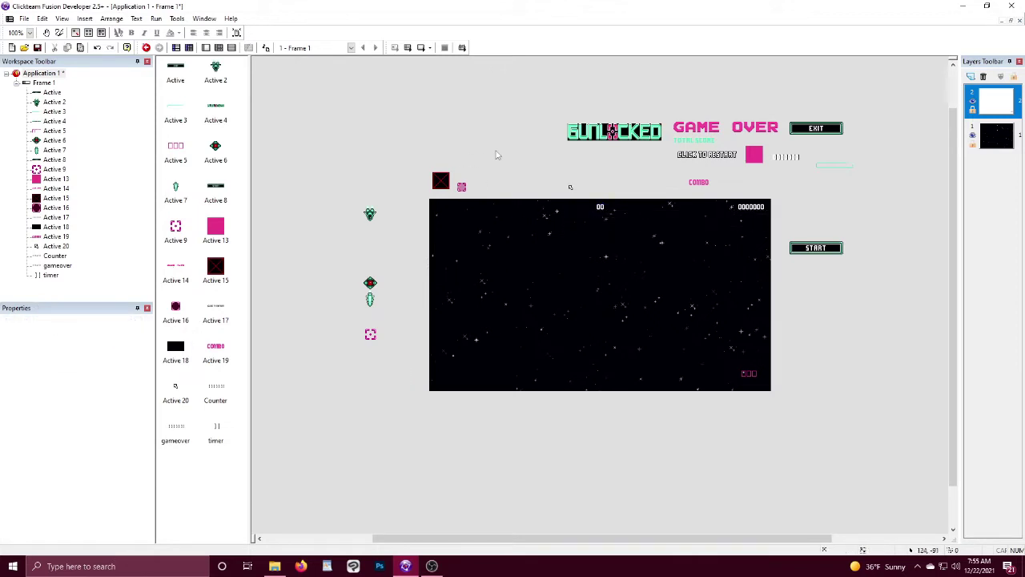
{"action": "left_click", "coordinate": [837, 166]}
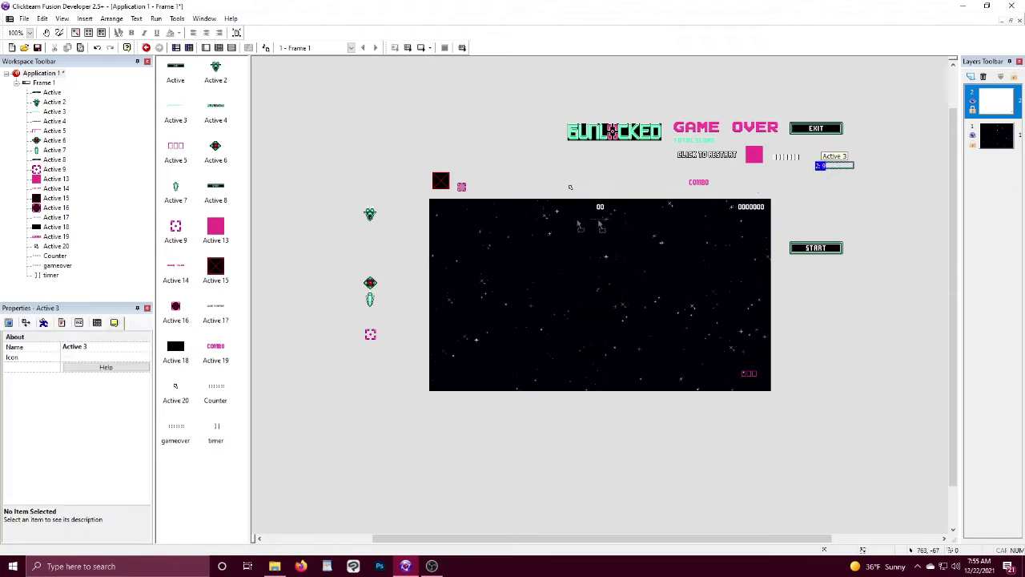
{"action": "left_click_drag", "start_coordinate": [456, 213], "coordinate": [458, 210]}
{"action": "left_click", "coordinate": [526, 163]}
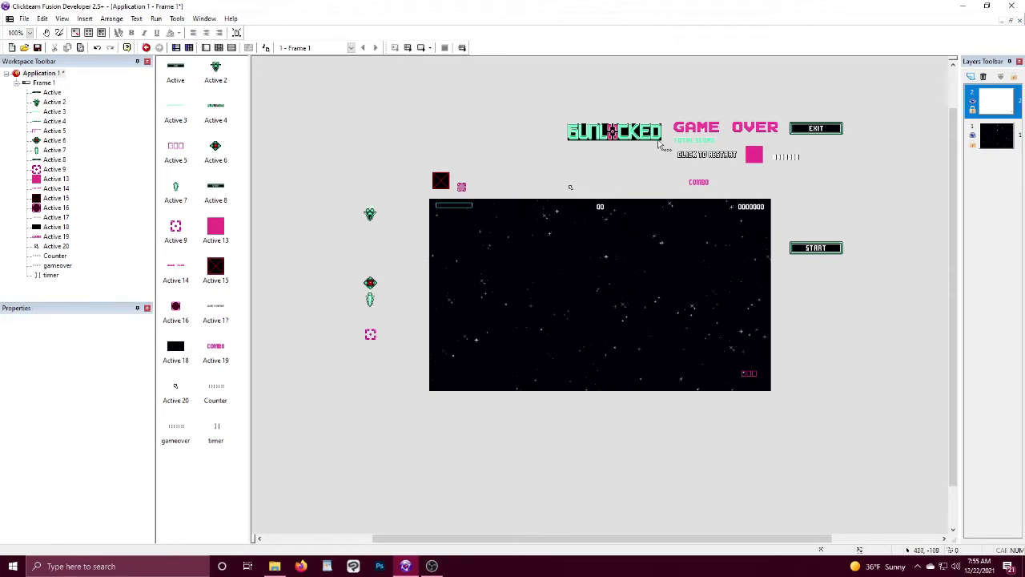
Step: Move the title logo into the upper middle of the game frame, at about X 237, Y 89
{"action": "left_click_drag", "start_coordinate": [614, 131], "coordinate": [602, 253]}
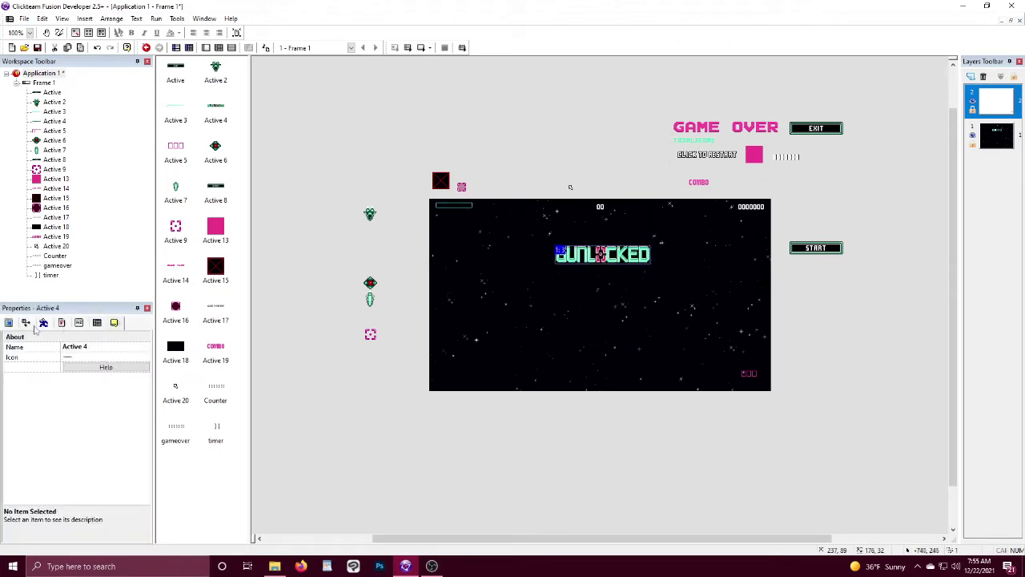
Step: Set the title logo's X position to 320 to centre it horizontally in the frame
{"action": "left_click", "coordinate": [80, 356]}
{"action": "type", "text": "320"}
{"action": "key", "text": "Return"}
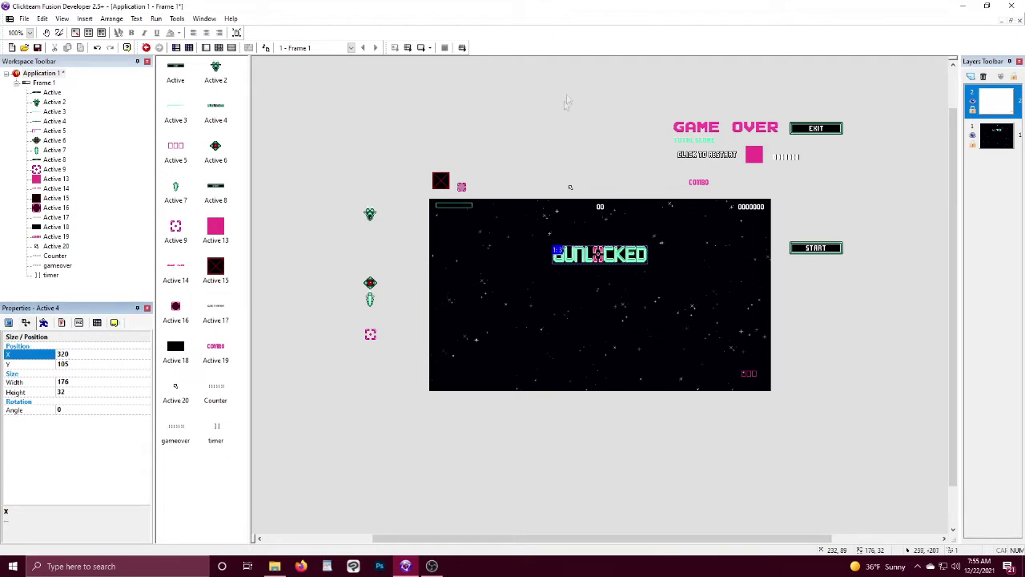
Step: Move the GAME OVER title onto the title logo in the frame and set its X position to 320
{"action": "left_click_drag", "start_coordinate": [706, 138], "coordinate": [579, 264]}
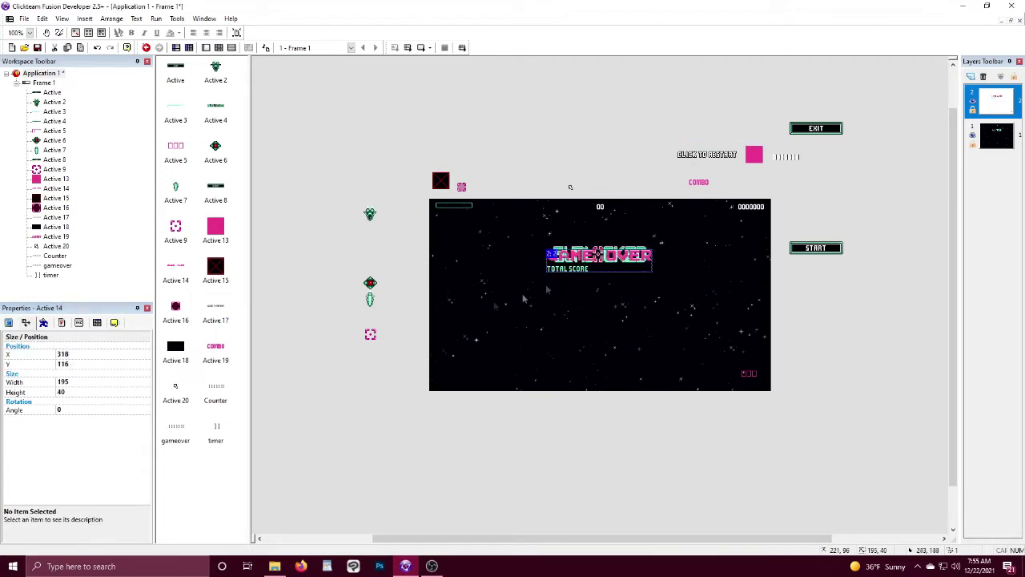
{"action": "left_click", "coordinate": [57, 353]}
{"action": "type", "text": "320"}
{"action": "key", "text": "Return"}
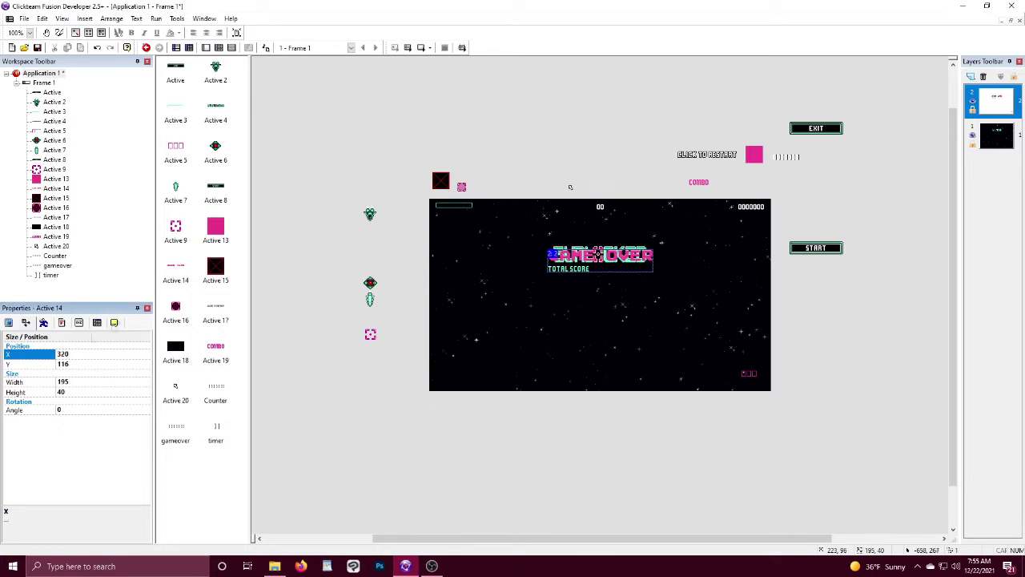
Step: Place the EXIT and START buttons below the GAME OVER title and set the X position of each to 320
{"action": "left_click_drag", "start_coordinate": [825, 135], "coordinate": [607, 292]}
{"action": "left_click_drag", "start_coordinate": [814, 253], "coordinate": [601, 311]}
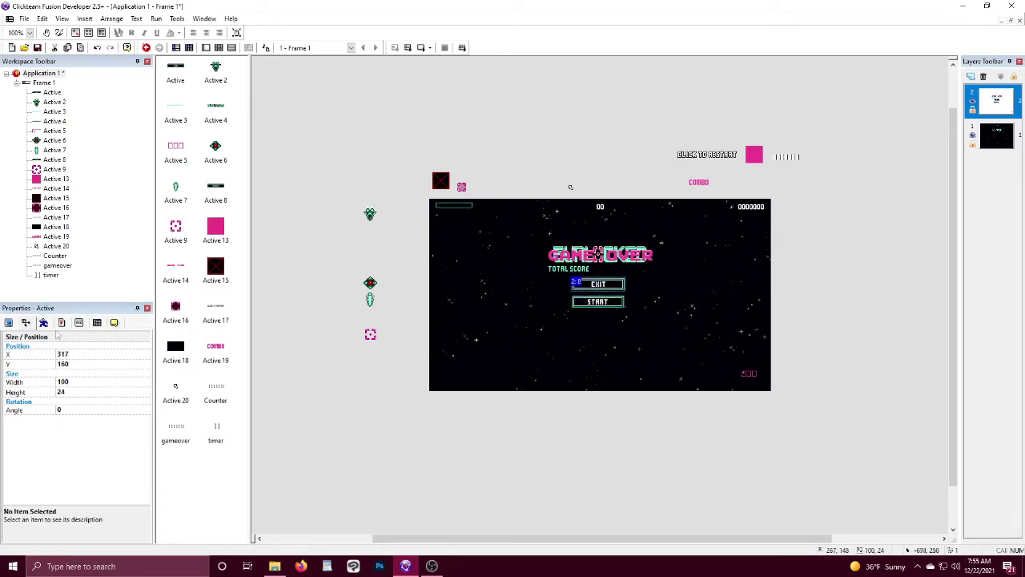
{"action": "left_click", "coordinate": [78, 353]}
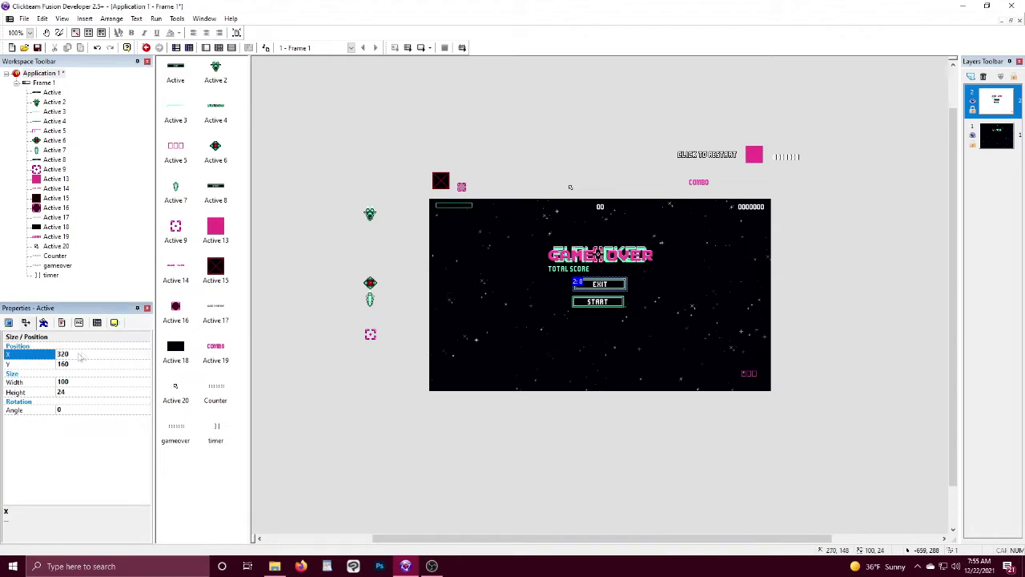
{"action": "left_click", "coordinate": [592, 302]}
{"action": "left_click", "coordinate": [102, 353]}
{"action": "type", "text": "320"}
{"action": "key", "text": "Return"}
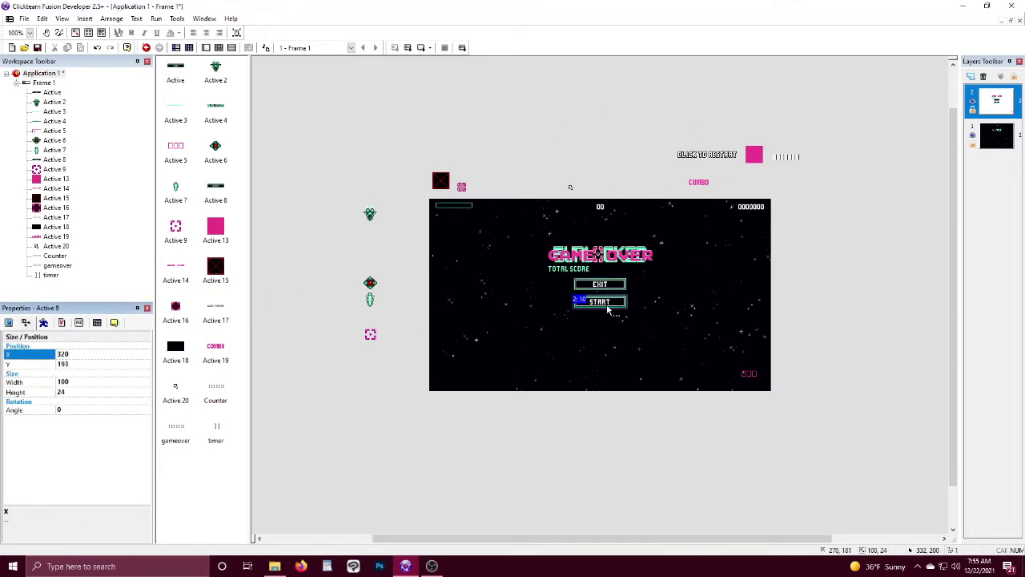
Step: Swap the vertical order of the two menu buttons so START sits directly above EXIT
{"action": "left_click", "coordinate": [658, 303]}
{"action": "left_click", "coordinate": [602, 302]}
{"action": "key", "text": "Up"}
{"action": "key", "text": "Up"}
{"action": "key", "text": "Up"}
{"action": "key", "text": "Up"}
{"action": "key", "text": "Up"}
{"action": "key", "text": "Up"}
{"action": "key", "text": "Up"}
{"action": "key", "text": "Up"}
{"action": "key", "text": "Up"}
{"action": "key", "text": "Up"}
{"action": "key", "text": "Up"}
{"action": "key", "text": "Up"}
{"action": "key", "text": "Up"}
{"action": "key", "text": "Up"}
{"action": "key", "text": "Up"}
{"action": "key", "text": "Up"}
{"action": "key", "text": "Up"}
{"action": "key", "text": "Up"}
{"action": "key", "text": "Up"}
{"action": "key", "text": "Up"}
{"action": "key", "text": "Up"}
{"action": "key", "text": "Up"}
{"action": "key", "text": "Up"}
{"action": "key", "text": "Up"}
{"action": "key", "text": "Up"}
{"action": "key", "text": "Up"}
{"action": "key", "text": "Up"}
{"action": "key", "text": "Up"}
{"action": "key", "text": "Up"}
{"action": "key", "text": "Up"}
{"action": "key", "text": "Up"}
{"action": "key", "text": "Up"}
{"action": "key", "text": "Up"}
{"action": "key", "text": "Up"}
{"action": "key", "text": "Up"}
{"action": "key", "text": "Up"}
{"action": "key", "text": "Up"}
{"action": "key", "text": "Up"}
{"action": "key", "text": "Up"}
{"action": "key", "text": "Up"}
{"action": "left_click", "coordinate": [617, 290]}
{"action": "key", "text": "Down"}
{"action": "key", "text": "Down"}
{"action": "key", "text": "Down"}
{"action": "key", "text": "Down"}
{"action": "key", "text": "Down"}
{"action": "key", "text": "Down"}
{"action": "key", "text": "Down"}
{"action": "key", "text": "Down"}
{"action": "key", "text": "Down"}
{"action": "key", "text": "Down"}
{"action": "key", "text": "Down"}
{"action": "key", "text": "Down"}
{"action": "key", "text": "Down"}
{"action": "key", "text": "Down"}
{"action": "key", "text": "Down"}
{"action": "key", "text": "Down"}
{"action": "key", "text": "Down"}
{"action": "key", "text": "Down"}
Step: Select both menu buttons and nudge them down together slightly below the TOTAL SCORE text
{"action": "left_click", "coordinate": [623, 278], "text": "shift"}
{"action": "key", "text": "Down"}
{"action": "key", "text": "Down"}
{"action": "key", "text": "Down"}
{"action": "key", "text": "Down"}
{"action": "key", "text": "Down"}
{"action": "key", "text": "Down"}
{"action": "key", "text": "Down"}
{"action": "key", "text": "Down"}
{"action": "key", "text": "Down"}
{"action": "key", "text": "Down"}
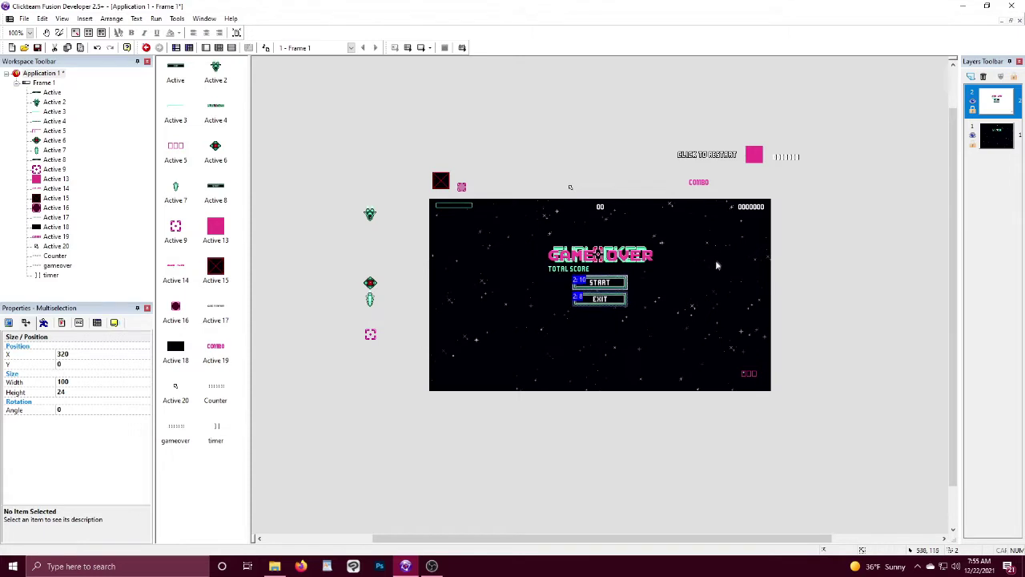
{"action": "left_click", "coordinate": [716, 265]}
Step: Place the CLICK TO RESTART text just above the START button, centred horizontally in the frame
{"action": "left_click", "coordinate": [707, 156]}
{"action": "left_click_drag", "start_coordinate": [602, 280], "coordinate": [601, 280]}
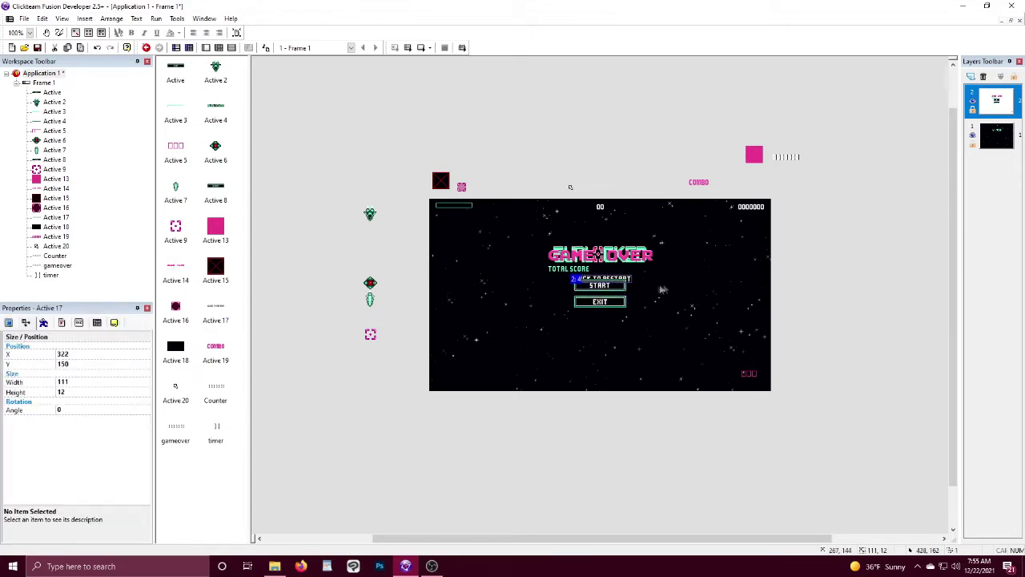
{"action": "key", "text": "Left"}
{"action": "left_click", "coordinate": [676, 278]}
{"action": "left_click", "coordinate": [607, 279]}
{"action": "left_click", "coordinate": [79, 355]}
{"action": "left_click", "coordinate": [639, 281]}
{"action": "left_click", "coordinate": [628, 278]}
Step: Place the gameover counter on the TOTAL SCORE line, with its right edge flush with the GAME OVER title
{"action": "left_click", "coordinate": [784, 157]}
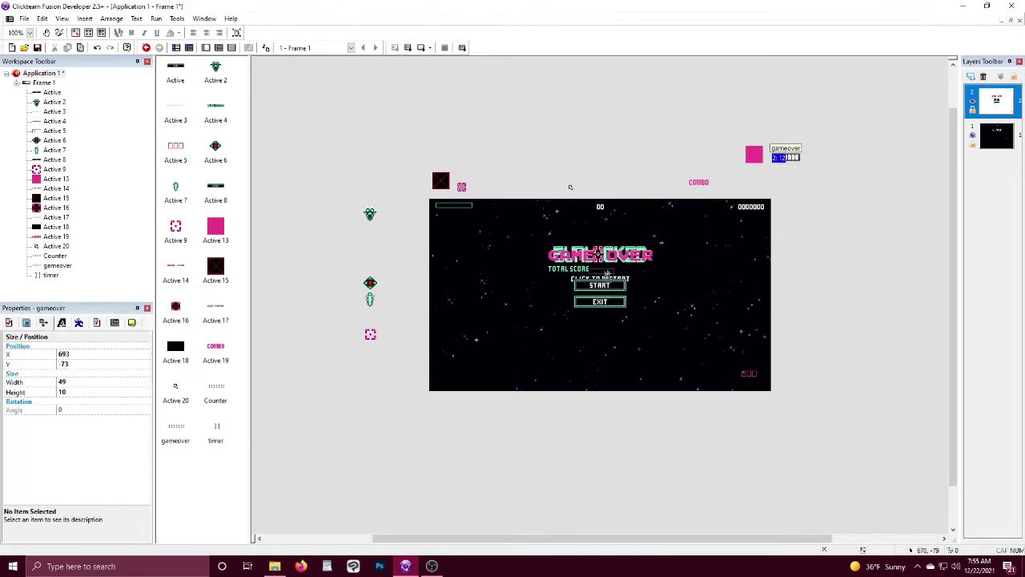
{"action": "left_click_drag", "start_coordinate": [603, 272], "coordinate": [602, 271]}
{"action": "key", "text": "Right"}
{"action": "key", "text": "Right"}
{"action": "key", "text": "Right"}
{"action": "key", "text": "Right"}
{"action": "key", "text": "Right"}
{"action": "key", "text": "Right"}
{"action": "key", "text": "Right"}
{"action": "key", "text": "Right"}
{"action": "key", "text": "Right"}
{"action": "key", "text": "Right"}
{"action": "key", "text": "Right"}
{"action": "key", "text": "Right"}
{"action": "key", "text": "Right"}
{"action": "key", "text": "Right"}
{"action": "key", "text": "Right"}
{"action": "key", "text": "Right"}
{"action": "key", "text": "Right"}
{"action": "key", "text": "Right"}
{"action": "key", "text": "Right"}
{"action": "key", "text": "Right"}
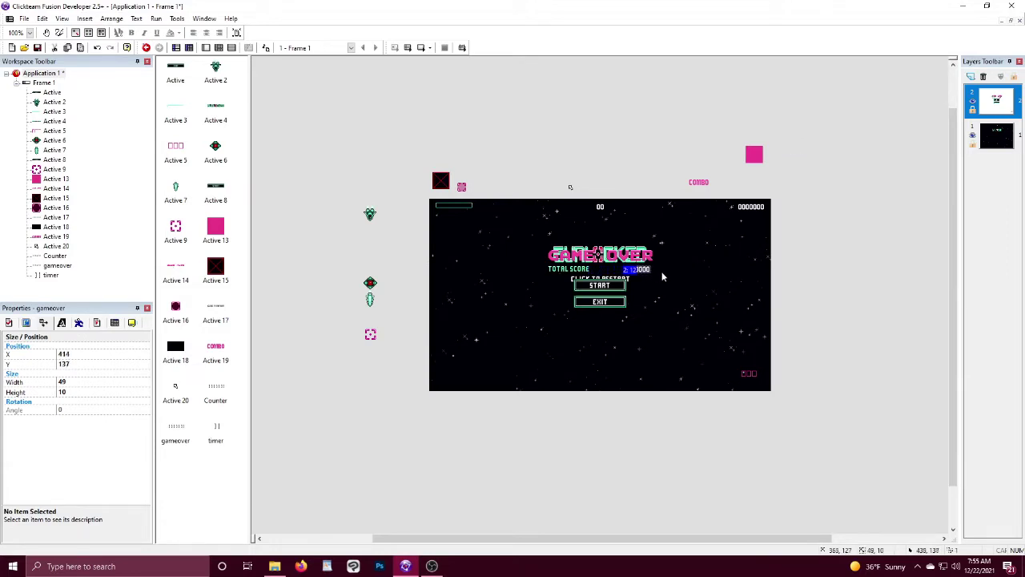
{"action": "key", "text": "Right"}
{"action": "key", "text": "Right"}
{"action": "key", "text": "Right"}
{"action": "key", "text": "Right"}
{"action": "key", "text": "Right"}
{"action": "left_click", "coordinate": [659, 271]}
Step: Place the COMBO text under the score counter in the frame's upper-right corner, at X 592, Y 21
{"action": "scroll", "coordinate": [658, 270], "scroll_direction": "up", "scroll_amount": 1, "text": "ctrl"}
{"action": "left_click_drag", "start_coordinate": [675, 273], "coordinate": [408, 330]}
{"action": "left_click", "coordinate": [700, 280]}
{"action": "left_click_drag", "start_coordinate": [731, 93], "coordinate": [842, 159]}
{"action": "scroll", "coordinate": [483, 105], "scroll_direction": "down", "scroll_amount": 1}
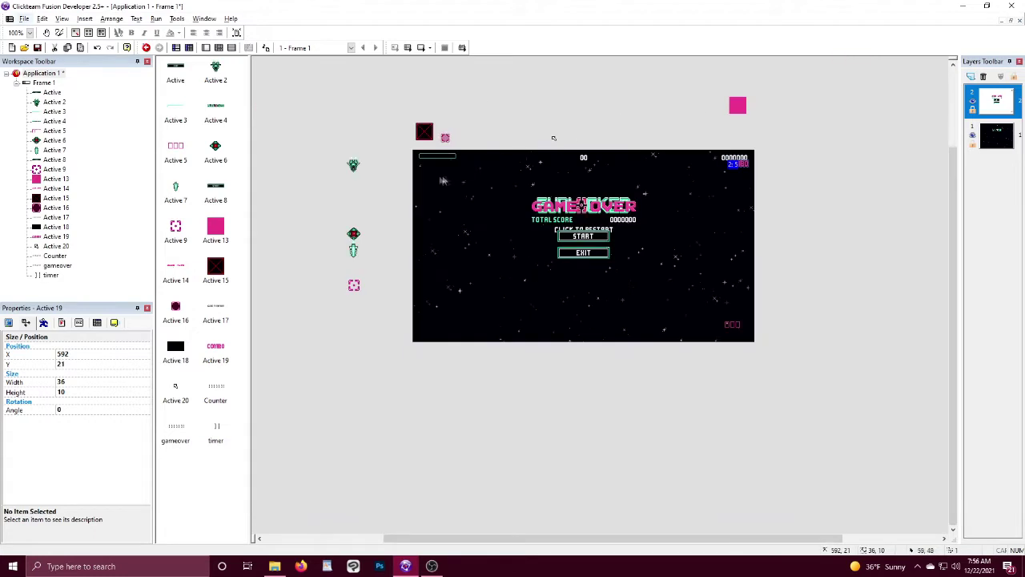
Step: Cut all interface objects inside the frame and paste them onto layer 2 in the same arrangement, checking the GAME OVER title's position
{"action": "left_click_drag", "start_coordinate": [398, 148], "coordinate": [749, 295]}
{"action": "left_click", "coordinate": [998, 137]}
{"action": "left_click_drag", "start_coordinate": [397, 142], "coordinate": [775, 380]}
{"action": "key", "text": "Delete"}
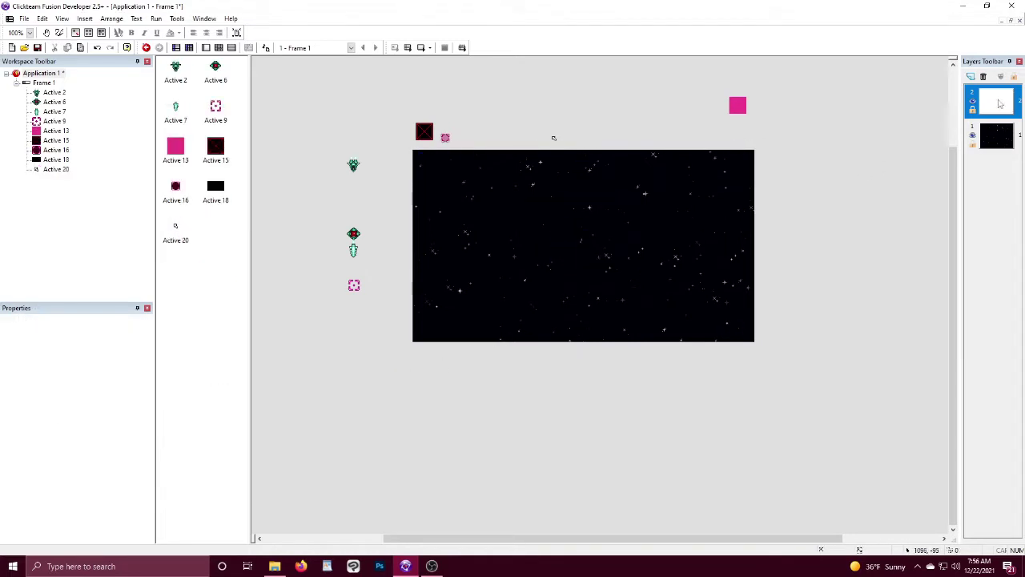
{"action": "key", "text": "ctrl+z"}
{"action": "left_click_drag", "start_coordinate": [673, 252], "coordinate": [578, 208]}
{"action": "left_click", "coordinate": [624, 242]}
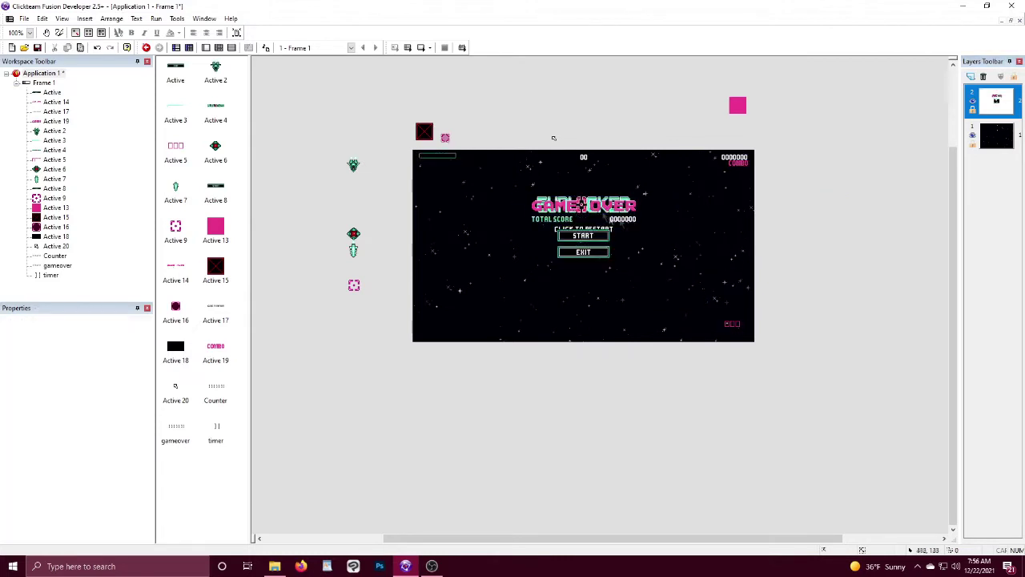
{"action": "left_click", "coordinate": [604, 206]}
{"action": "left_click", "coordinate": [27, 322]}
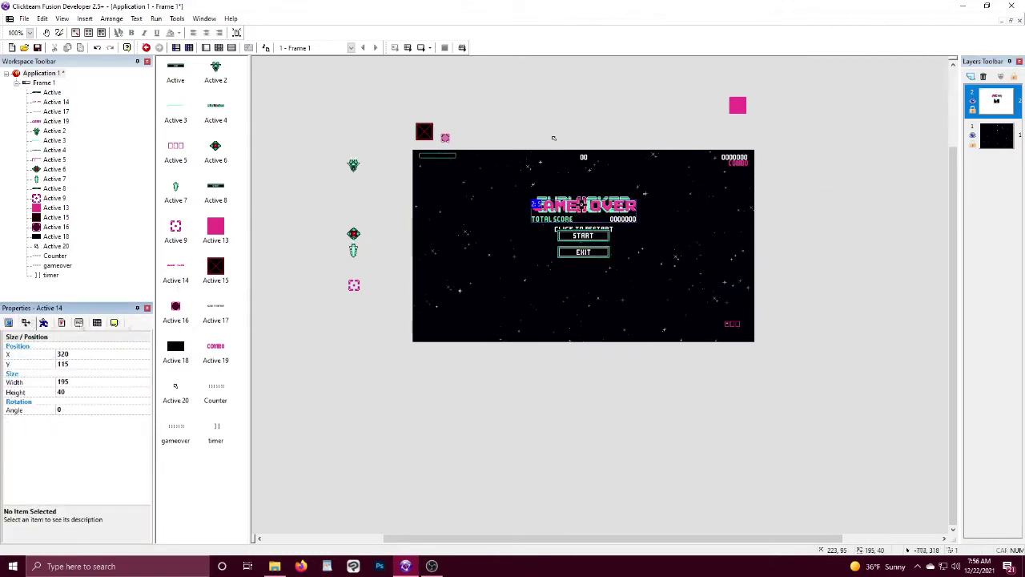
{"action": "left_click", "coordinate": [519, 262]}
{"action": "scroll", "coordinate": [564, 199], "scroll_direction": "up", "scroll_amount": 1, "text": "ctrl"}
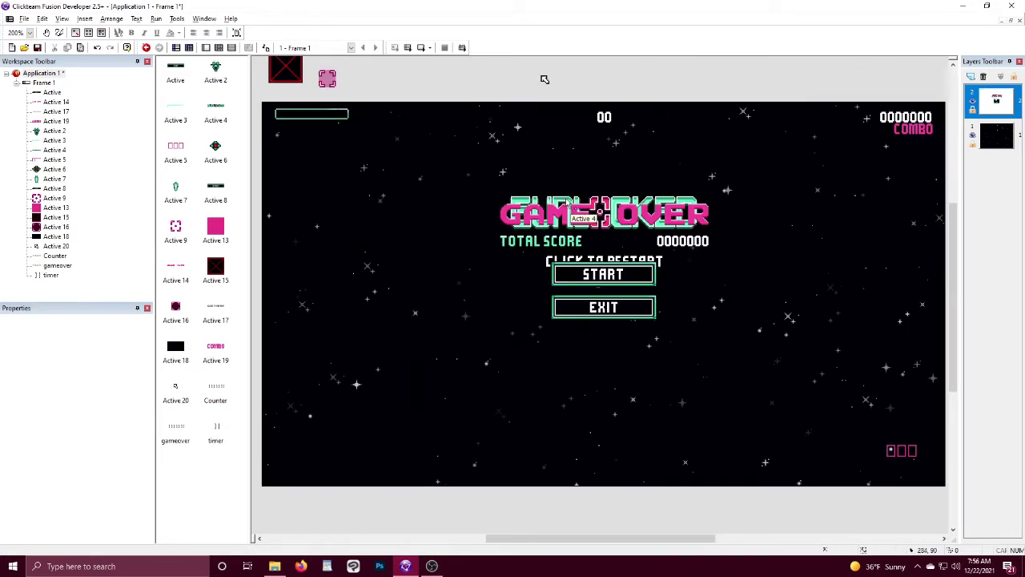
{"action": "scroll", "coordinate": [538, 197], "scroll_direction": "down", "scroll_amount": 1, "text": "ctrl"}
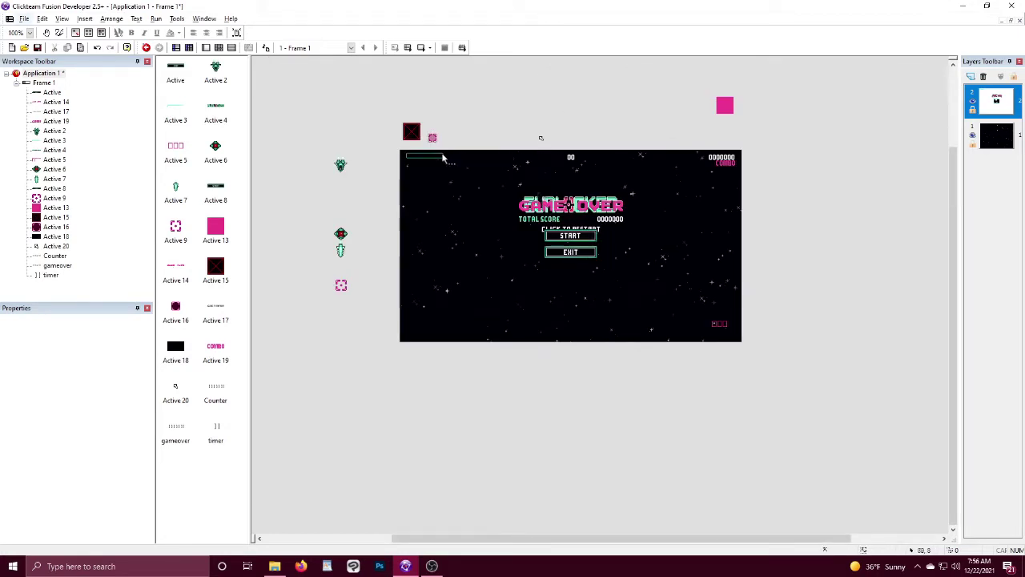
Step: Stack the diamond and crystal sprites beneath the upper green sprite outside the frame and give all three Bouncing Ball movement
{"action": "left_click_drag", "start_coordinate": [367, 211], "coordinate": [343, 187]}
{"action": "left_click_drag", "start_coordinate": [366, 153], "coordinate": [319, 221]}
{"action": "left_click", "coordinate": [43, 322]}
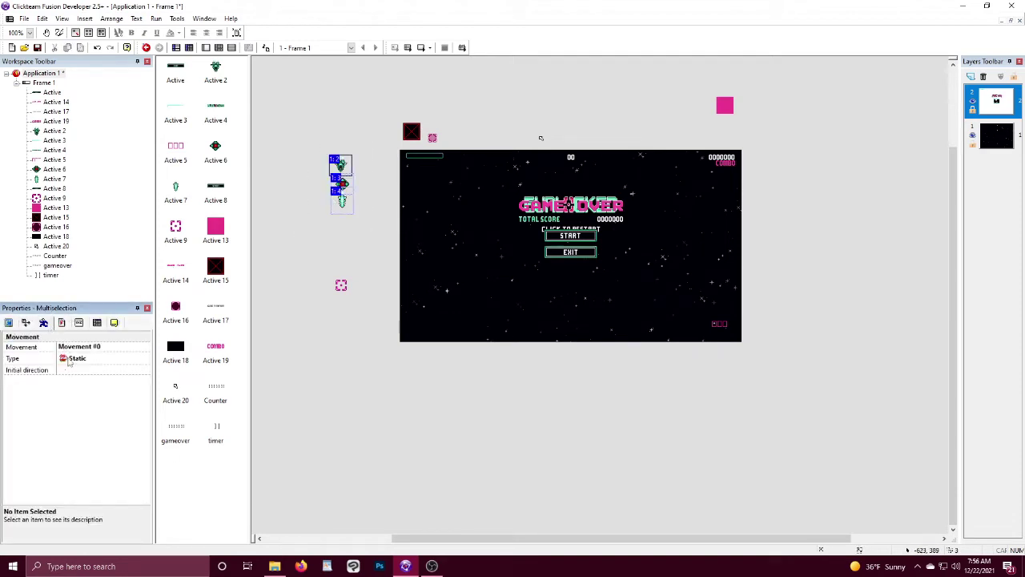
{"action": "left_click", "coordinate": [108, 358]}
{"action": "left_click", "coordinate": [138, 88]}
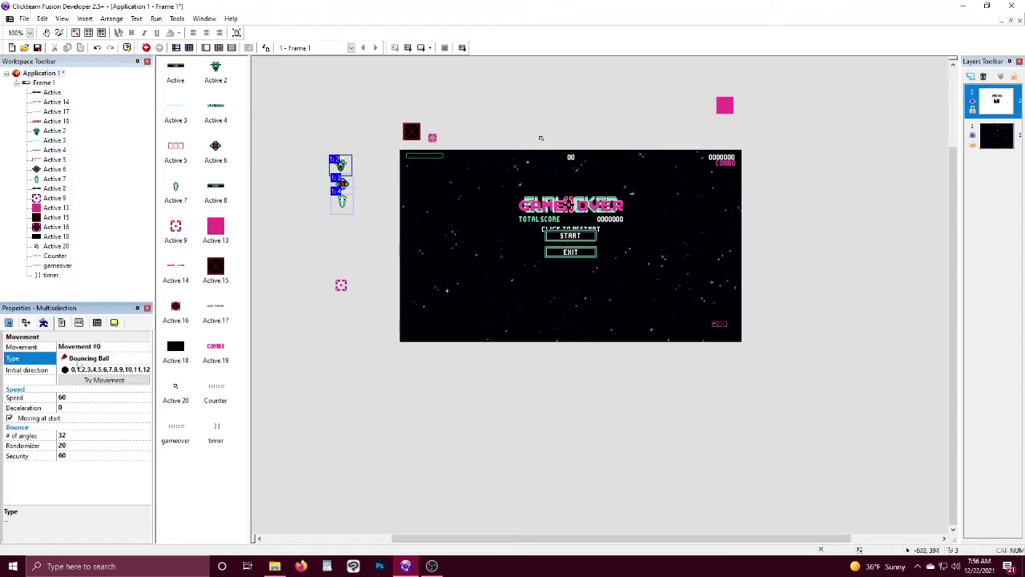
Step: Edit the initial movement direction of the three selected enemy sprites
{"action": "left_click", "coordinate": [77, 370]}
{"action": "left_click", "coordinate": [70, 470]}
{"action": "left_click", "coordinate": [112, 471]}
Step: Add the Bad qualifier to the three selected enemy sprites
{"action": "left_click", "coordinate": [62, 322]}
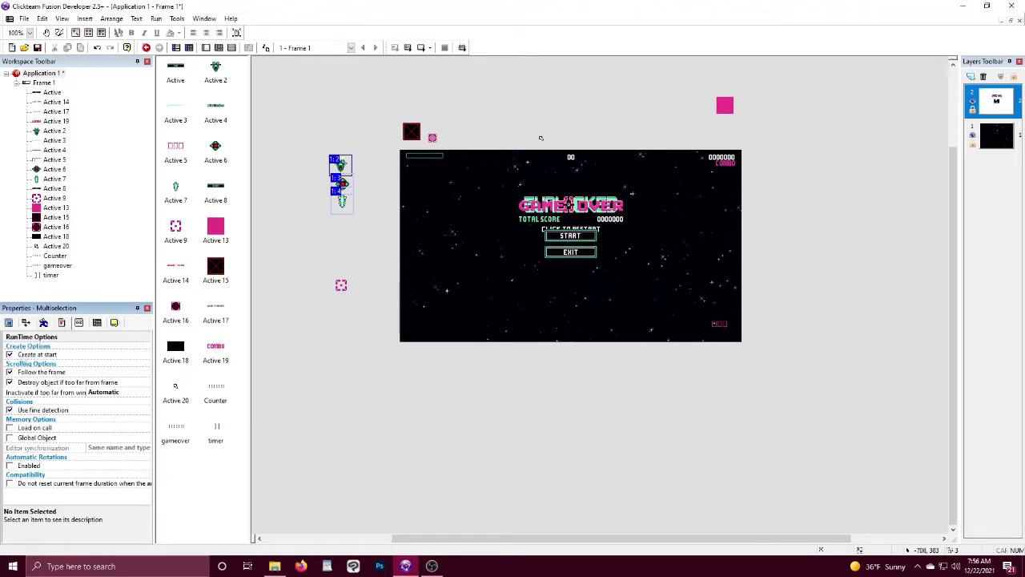
{"action": "left_click", "coordinate": [114, 324]}
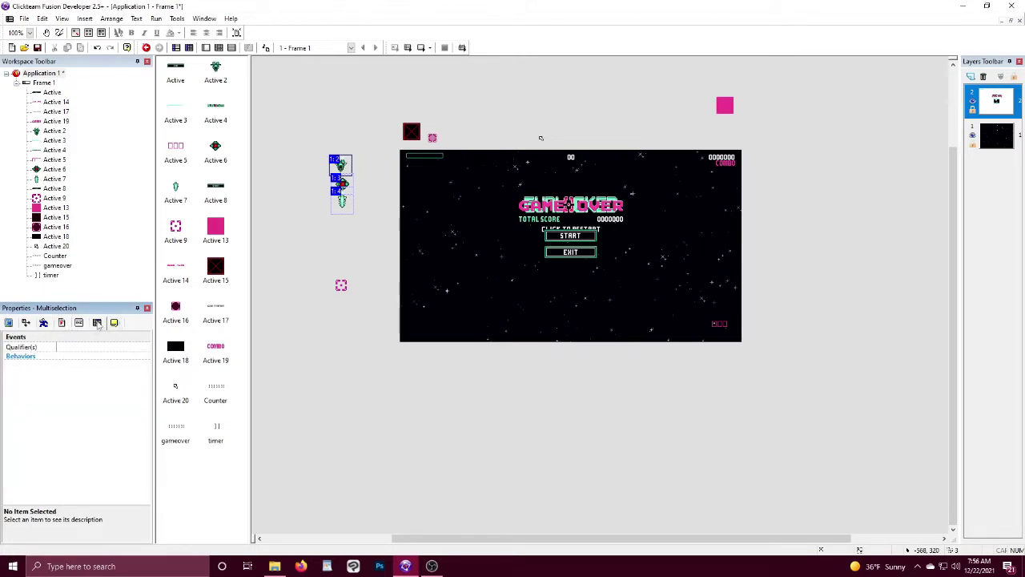
{"action": "left_click", "coordinate": [83, 349]}
{"action": "left_click", "coordinate": [138, 347]}
{"action": "left_click", "coordinate": [549, 314]}
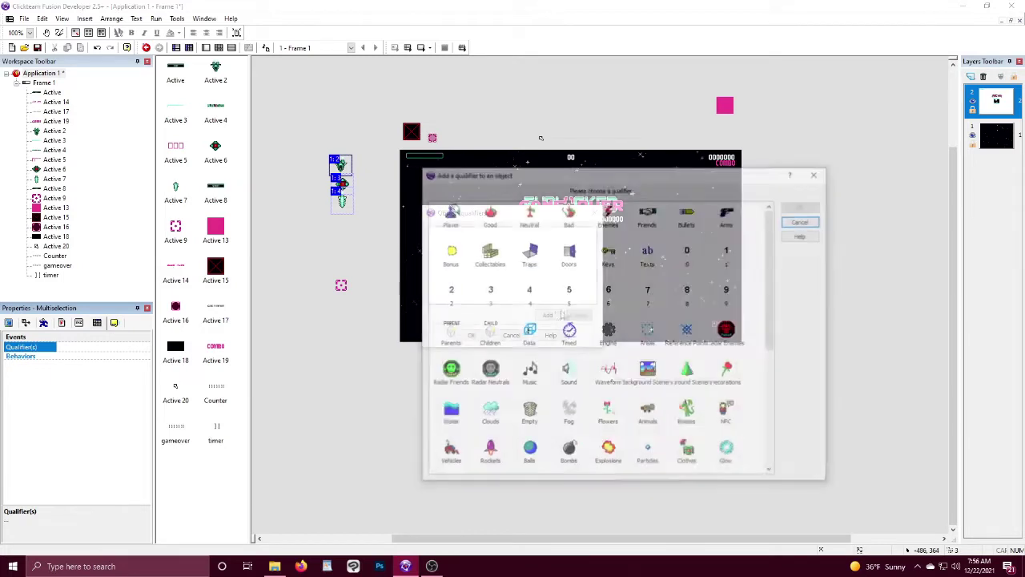
{"action": "double_click", "coordinate": [565, 214]}
{"action": "left_click", "coordinate": [471, 335]}
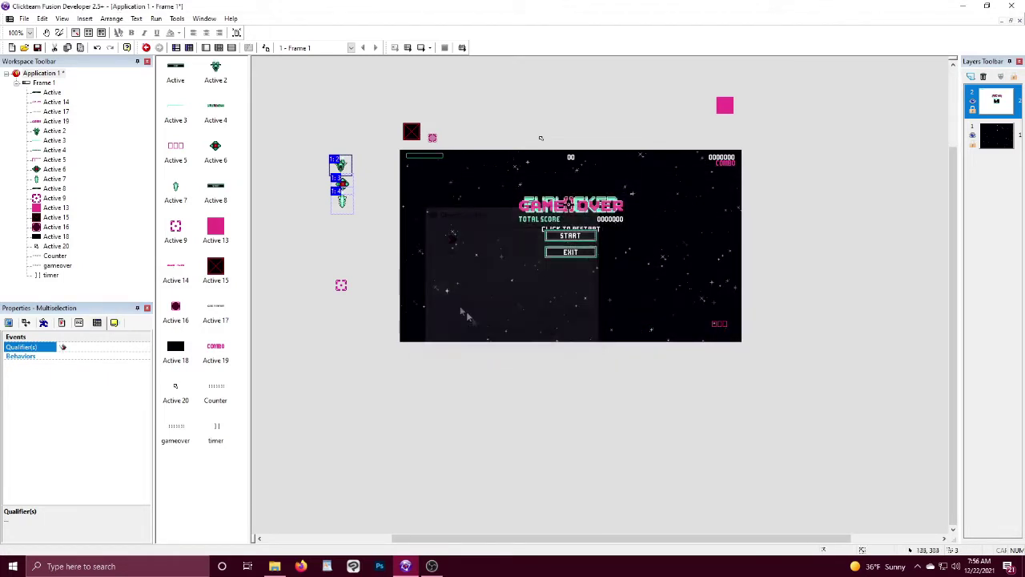
Step: Add two flags named EMP and targeted to the three selected enemy sprites
{"action": "left_click", "coordinate": [77, 324]}
{"action": "left_click", "coordinate": [95, 390]}
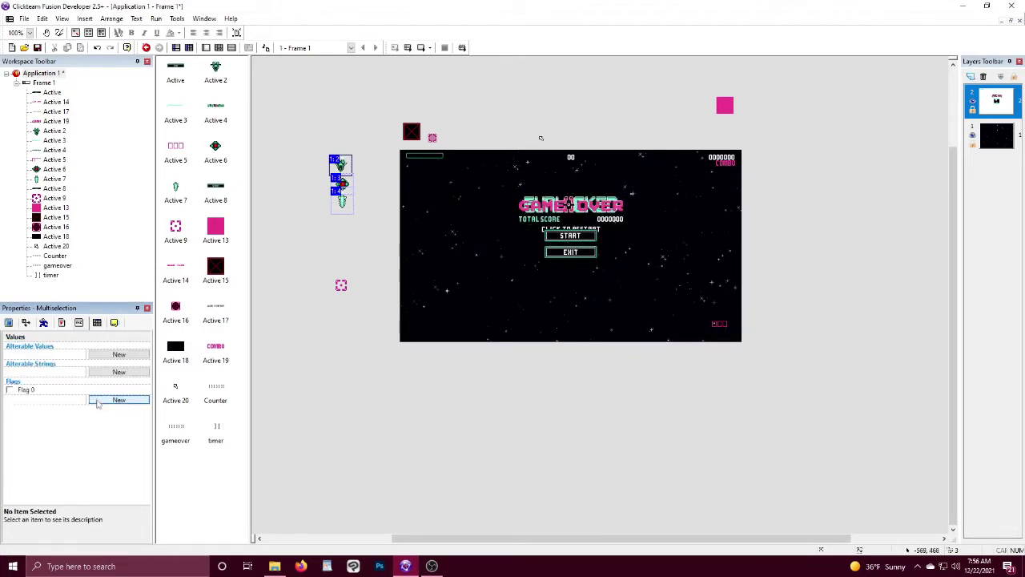
{"action": "left_click", "coordinate": [96, 399]}
{"action": "double_click", "coordinate": [69, 392]}
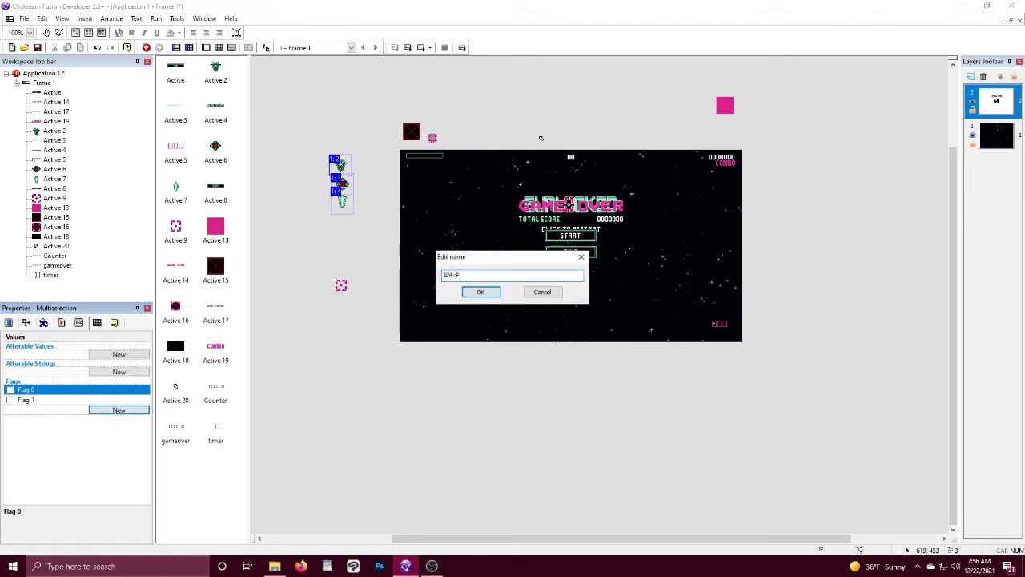
{"action": "type", "text": "EMP"}
{"action": "key", "text": "Return"}
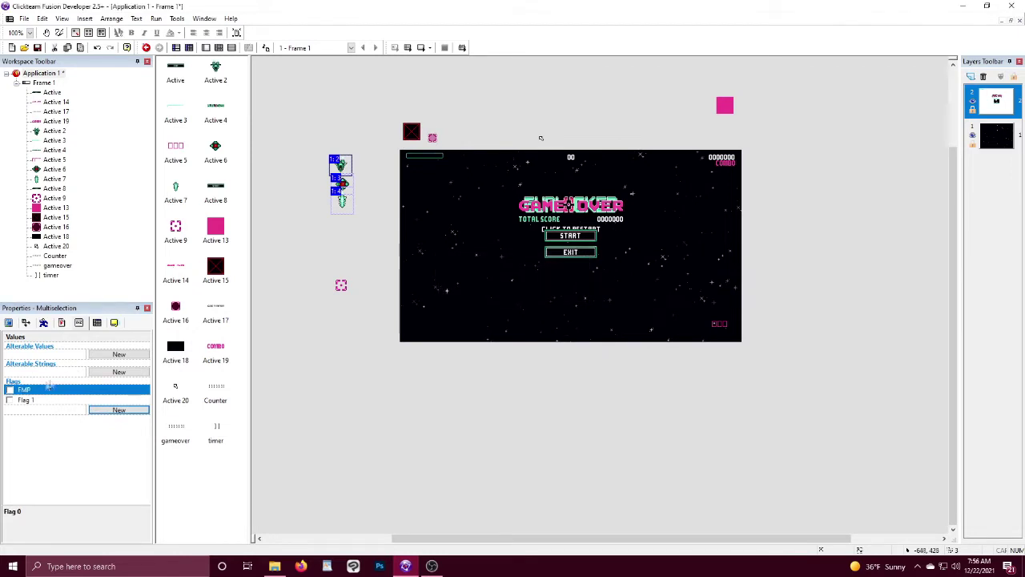
{"action": "double_click", "coordinate": [50, 402]}
{"action": "type", "text": "targeted"}
{"action": "key", "text": "Return"}
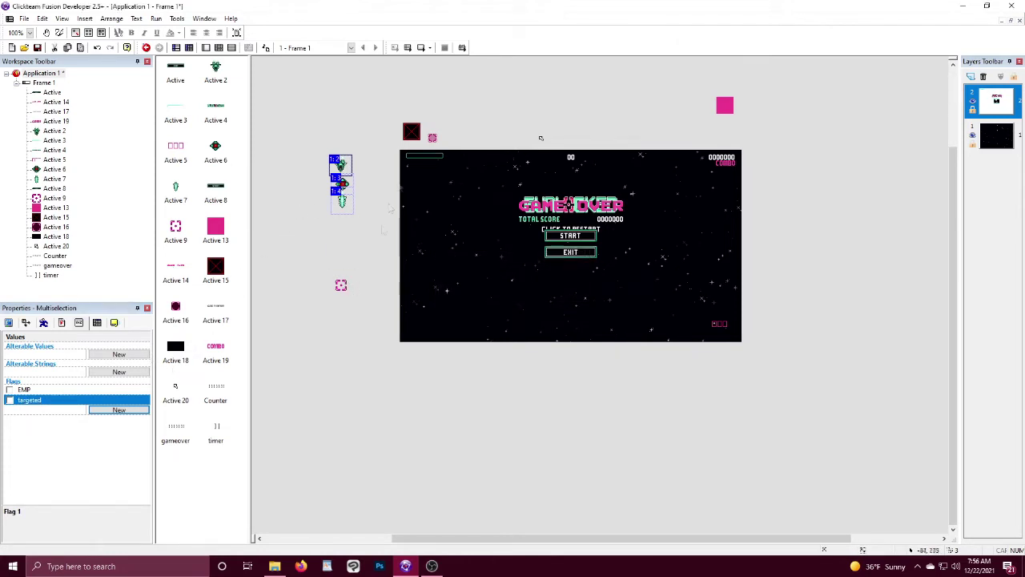
Step: Add two flags named count and desync to the small pink sprite just above the frame, Active 16
{"action": "left_click", "coordinate": [433, 137]}
{"action": "left_click", "coordinate": [118, 389]}
{"action": "left_click", "coordinate": [119, 399]}
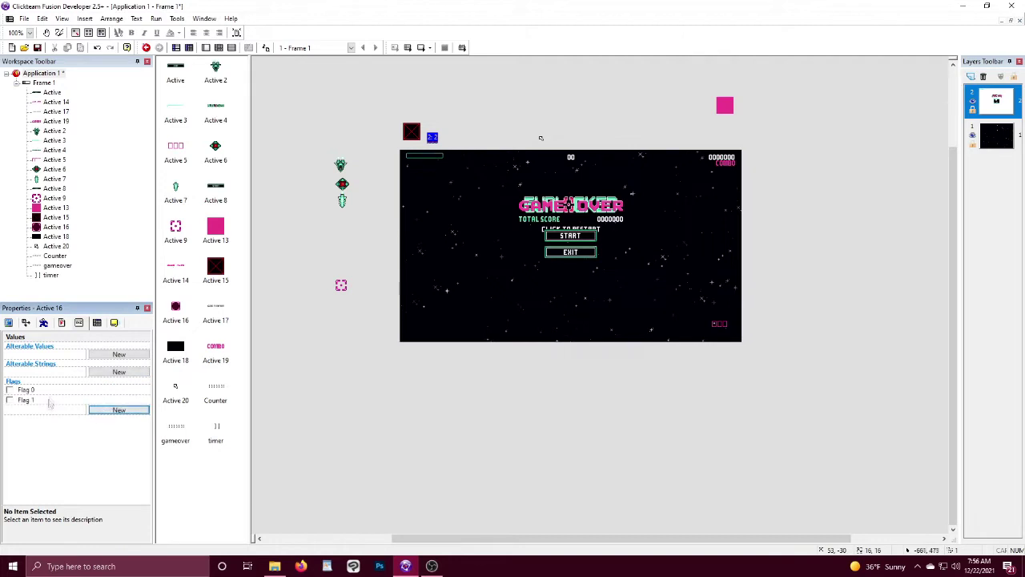
{"action": "double_click", "coordinate": [53, 390]}
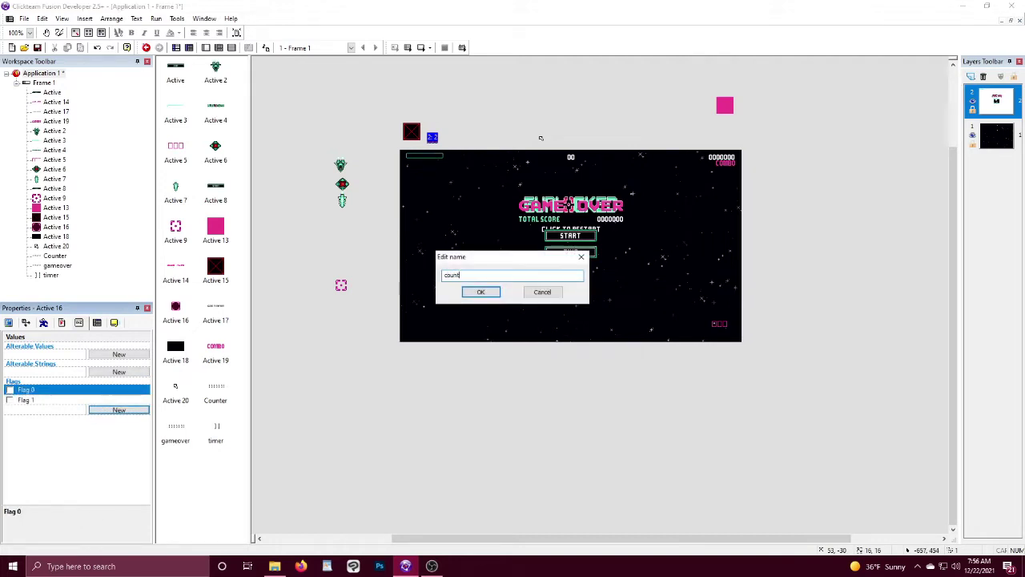
{"action": "key", "text": "Return"}
{"action": "double_click", "coordinate": [26, 400]}
{"action": "type", "text": "desync"}
{"action": "key", "text": "Return"}
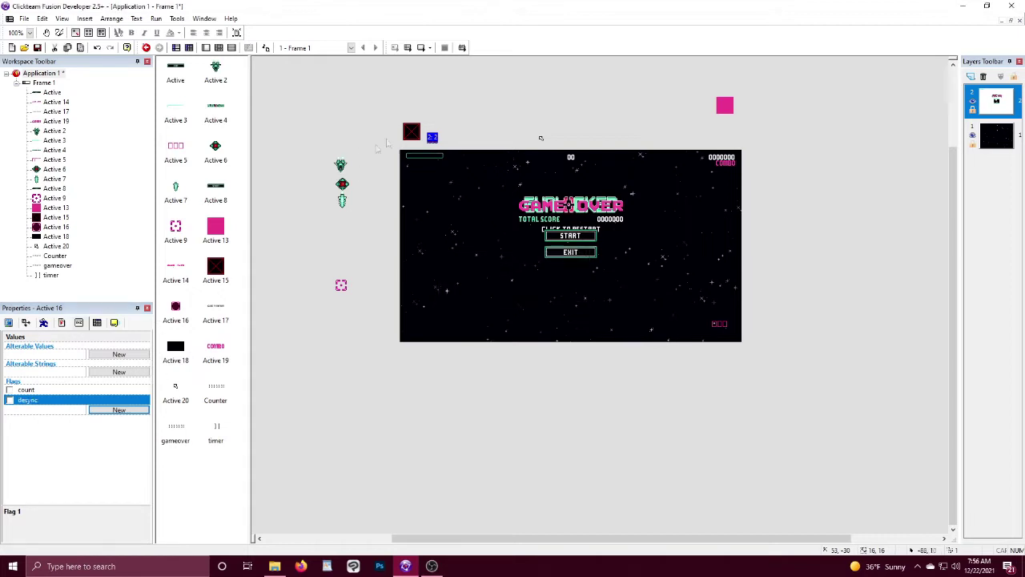
{"action": "left_click", "coordinate": [479, 123]}
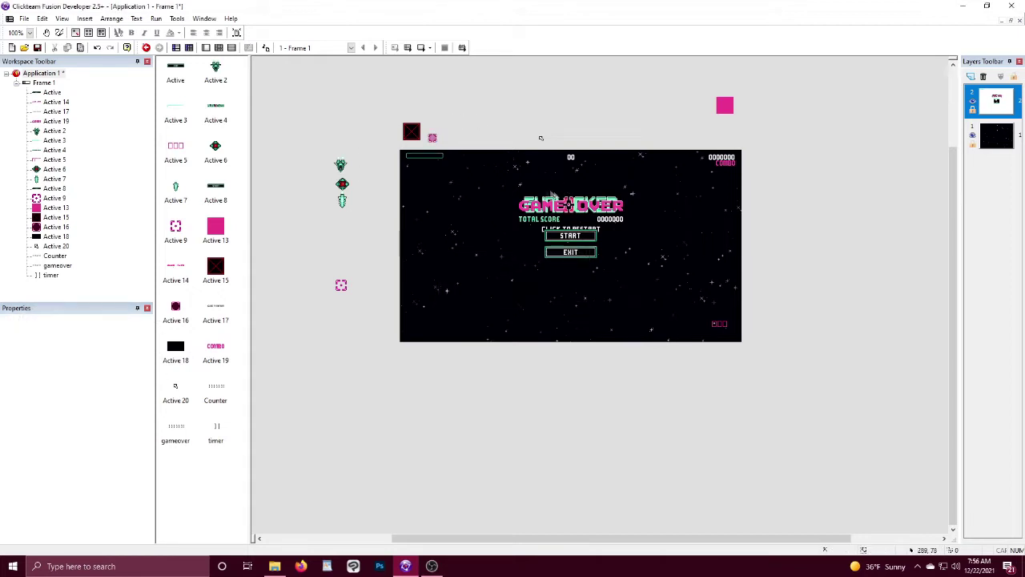
Step: Add the Generic 2 qualifier to the bar, timer, score counter, COMBO label, lower corner indicator and pink crosshair sprite together
{"action": "left_click", "coordinate": [443, 156]}
{"action": "left_click", "coordinate": [723, 158], "text": "shift"}
{"action": "left_click", "coordinate": [571, 157], "text": "shift"}
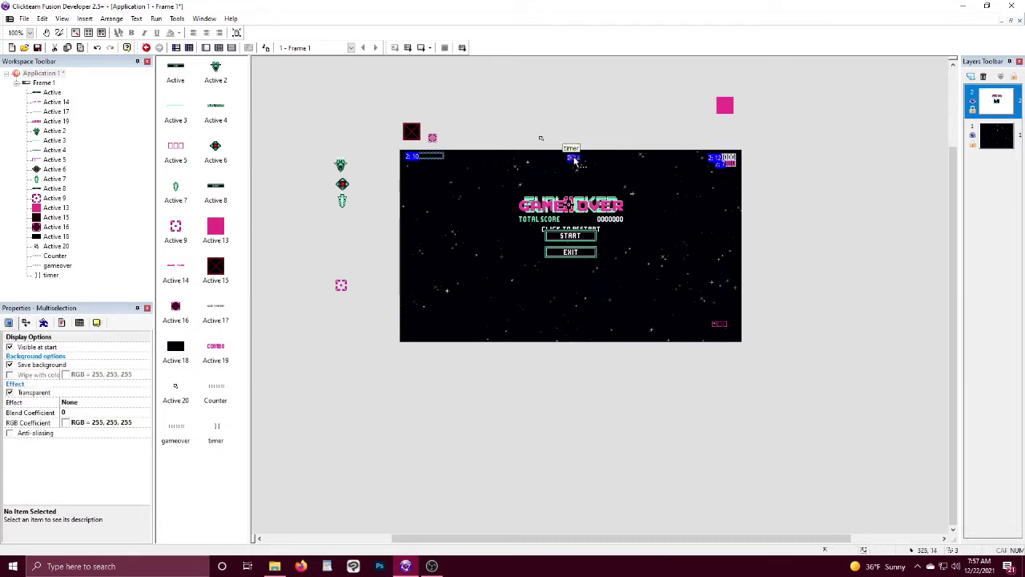
{"action": "left_click", "coordinate": [719, 324], "text": "shift"}
{"action": "left_click", "coordinate": [341, 284], "text": "shift"}
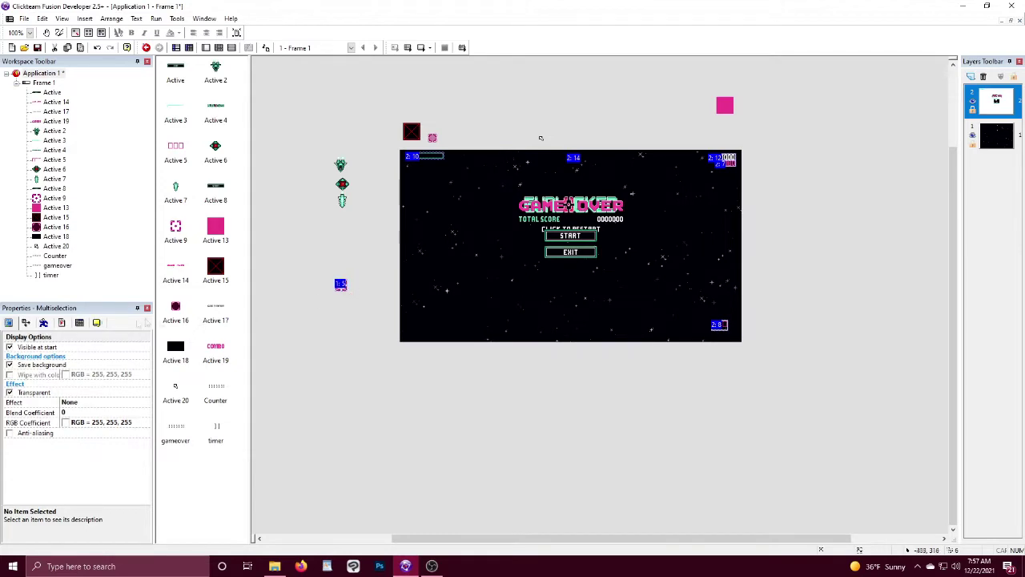
{"action": "left_click", "coordinate": [79, 322]}
{"action": "left_click", "coordinate": [31, 346]}
{"action": "left_click", "coordinate": [143, 347]}
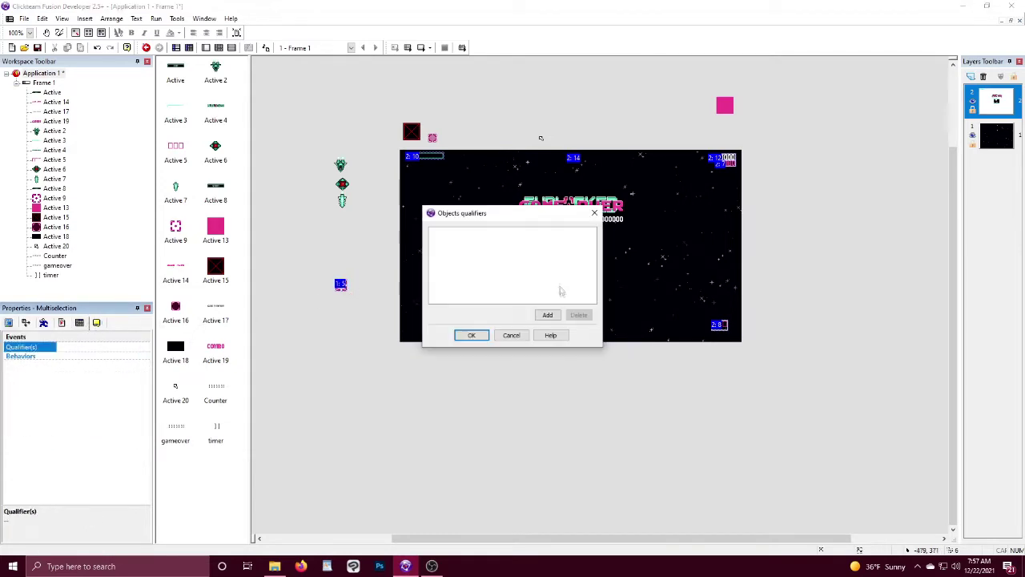
{"action": "left_click", "coordinate": [554, 315]}
{"action": "scroll", "coordinate": [561, 361], "scroll_direction": "down", "scroll_amount": 10}
{"action": "double_click", "coordinate": [521, 385]}
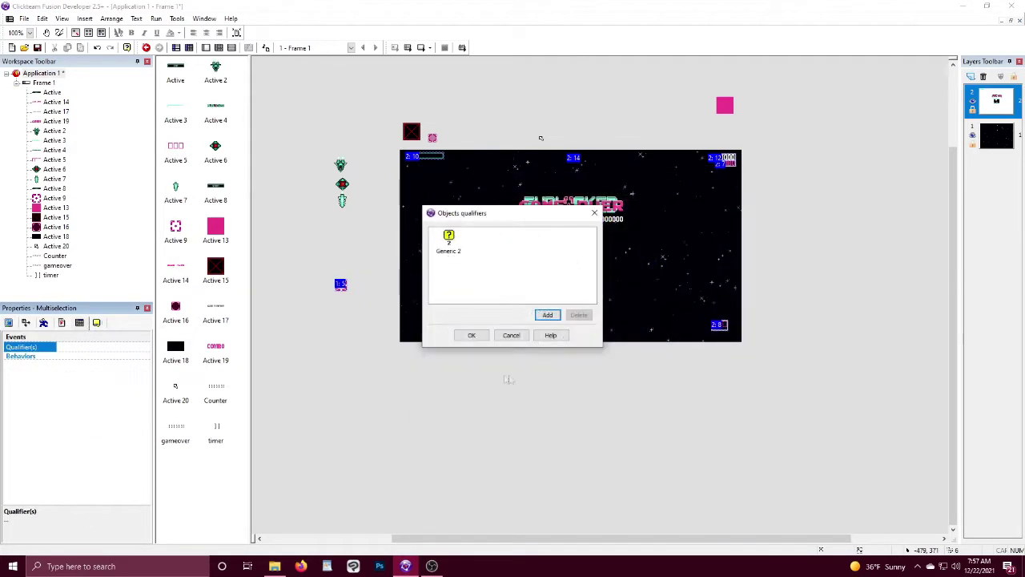
{"action": "left_click", "coordinate": [472, 335]}
Step: Add the Generic 1 qualifier to the green game title and the START and EXIT buttons together
{"action": "left_click", "coordinate": [567, 241]}
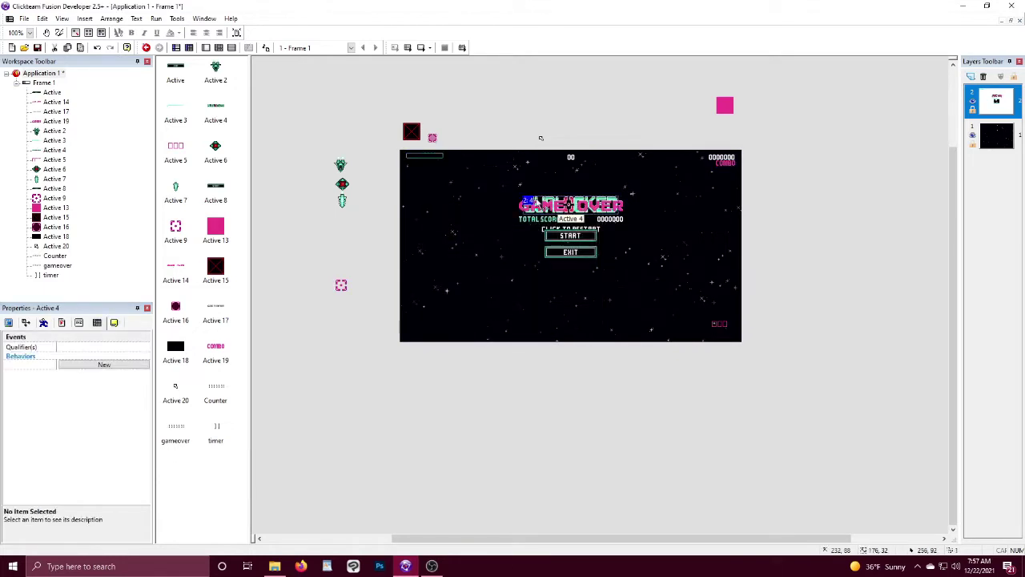
{"action": "left_click", "coordinate": [568, 239], "text": "ctrl"}
{"action": "left_click", "coordinate": [568, 252], "text": "ctrl"}
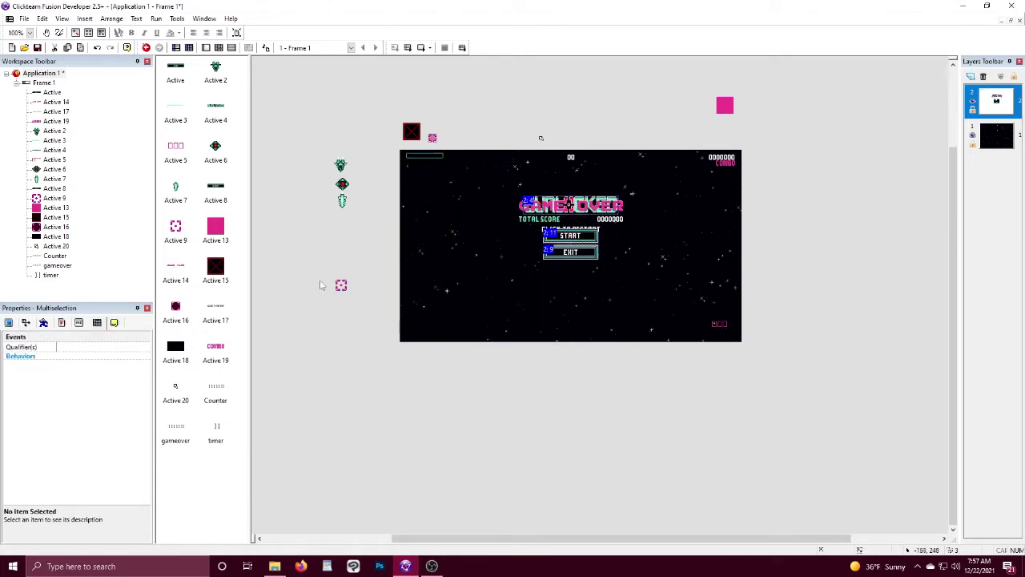
{"action": "left_click", "coordinate": [49, 347]}
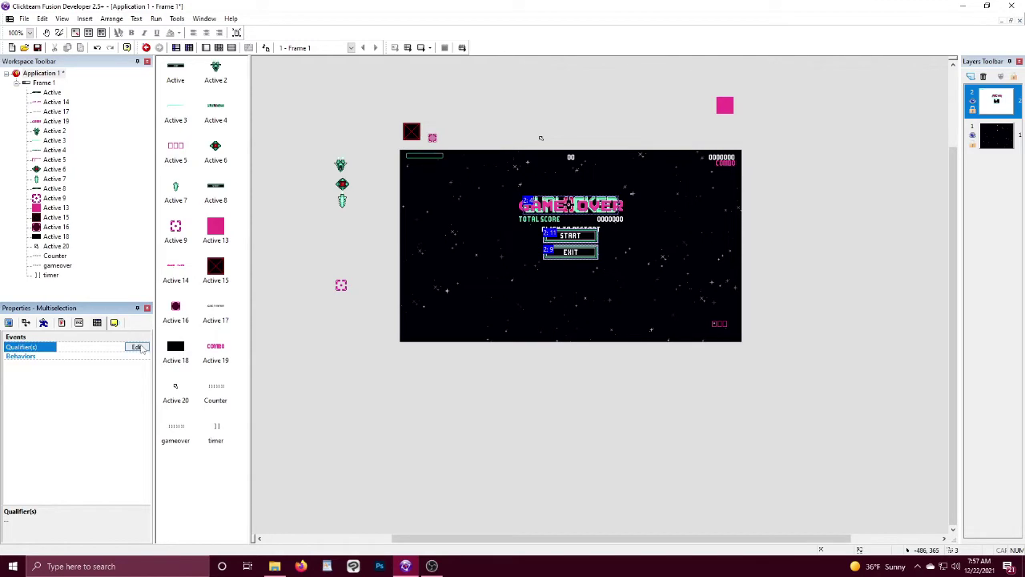
{"action": "left_click", "coordinate": [138, 346]}
{"action": "left_click", "coordinate": [547, 314]}
{"action": "left_click", "coordinate": [571, 421]}
{"action": "double_click", "coordinate": [536, 421]}
{"action": "left_click", "coordinate": [468, 335]}
Step: Add the Generic 3 qualifier to the GAME OVER title, the restart text and the total score counter together
{"action": "left_click", "coordinate": [580, 207]}
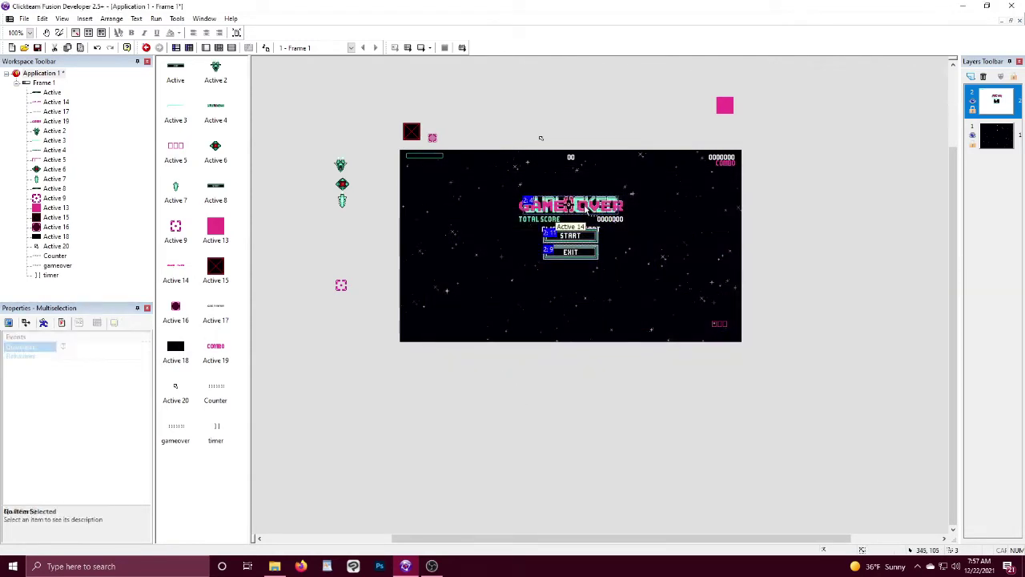
{"action": "left_click", "coordinate": [544, 231], "text": "ctrl"}
{"action": "left_click", "coordinate": [611, 220], "text": "ctrl"}
{"action": "left_click", "coordinate": [124, 348]}
{"action": "left_click", "coordinate": [136, 347]}
{"action": "left_click", "coordinate": [550, 313]}
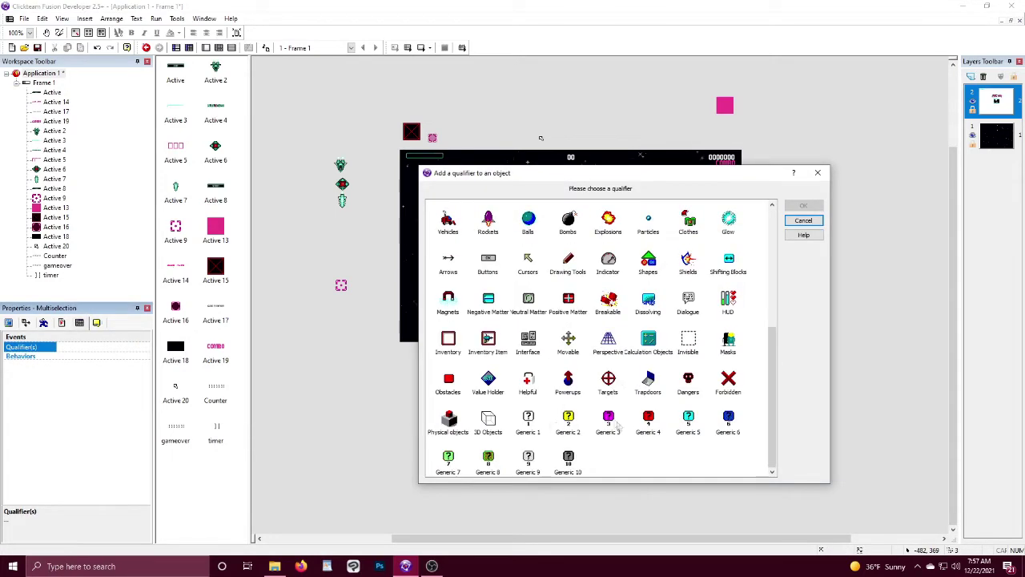
{"action": "double_click", "coordinate": [617, 425]}
{"action": "left_click", "coordinate": [470, 334]}
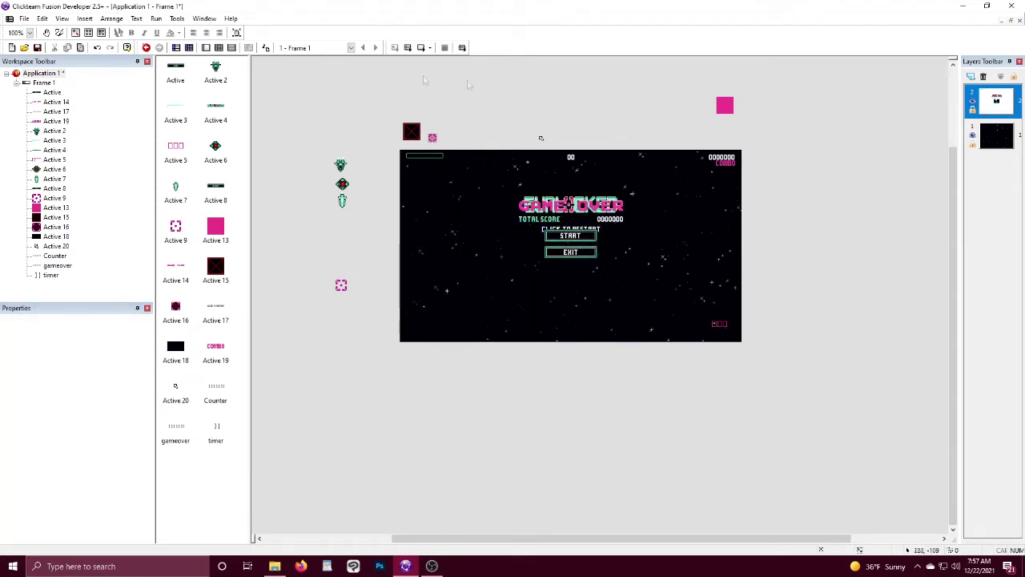
Step: Create ten global values for Application 1
{"action": "left_click", "coordinate": [43, 83]}
{"action": "left_click", "coordinate": [42, 72]}
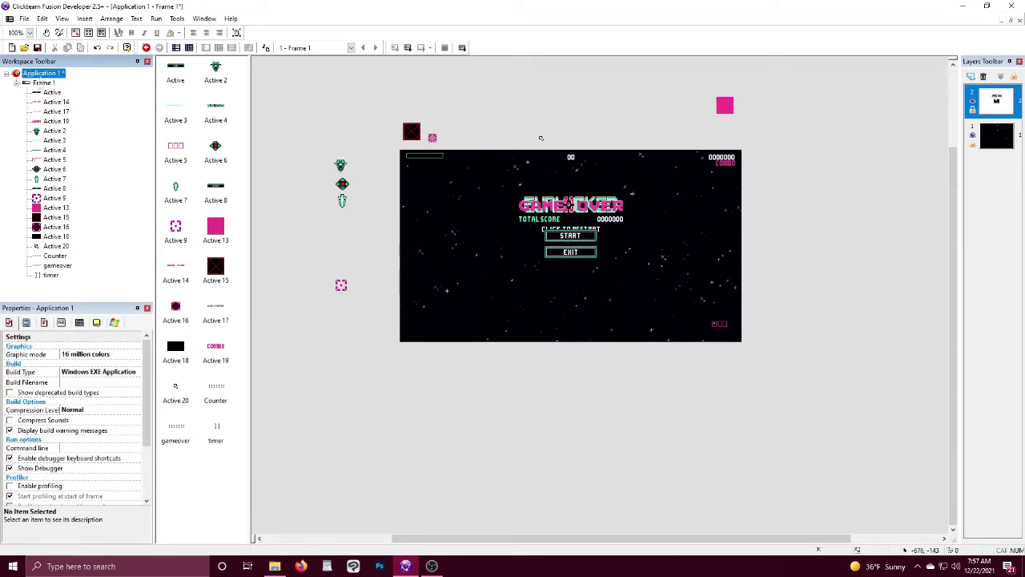
{"action": "left_click", "coordinate": [61, 322]}
{"action": "left_click", "coordinate": [103, 358]}
{"action": "left_click", "coordinate": [112, 374]}
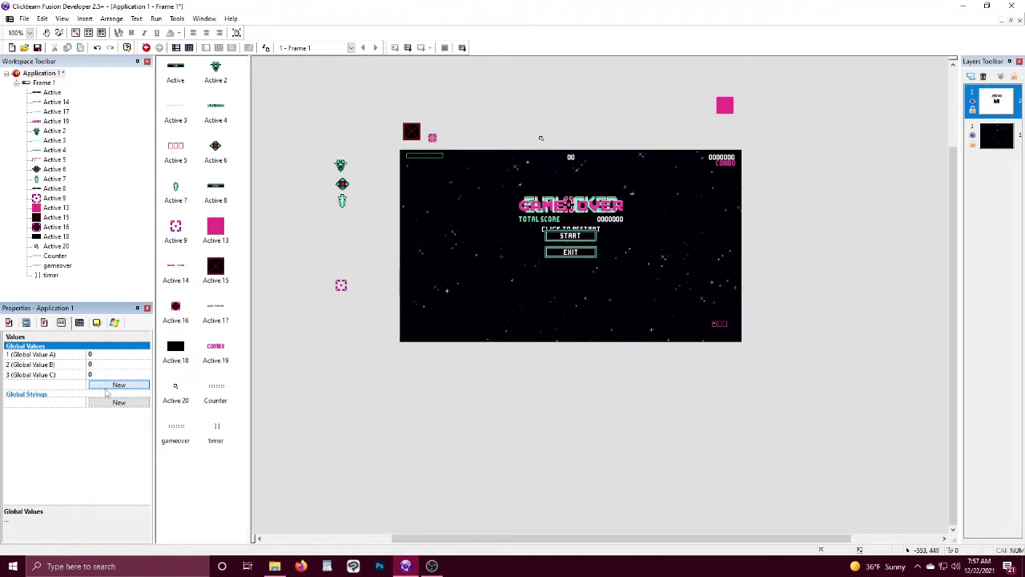
{"action": "left_click", "coordinate": [111, 384]}
{"action": "left_click", "coordinate": [108, 394]}
{"action": "left_click", "coordinate": [108, 404]}
{"action": "left_click", "coordinate": [108, 415]}
{"action": "left_click", "coordinate": [108, 424]}
{"action": "left_click", "coordinate": [108, 435]}
{"action": "left_click", "coordinate": [108, 444]}
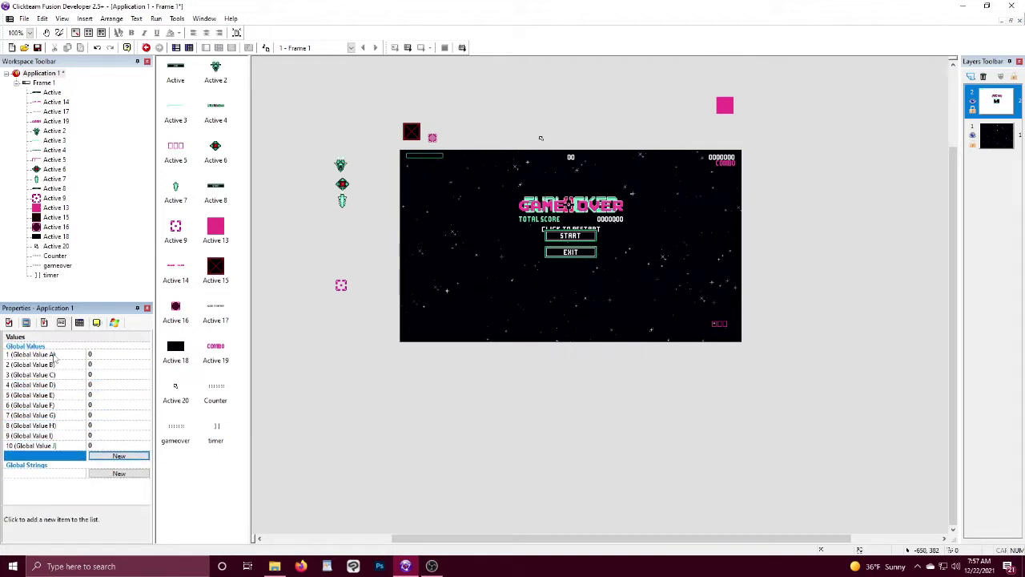
Step: Rename the first three global values as state, delay and timerLaser
{"action": "double_click", "coordinate": [52, 355]}
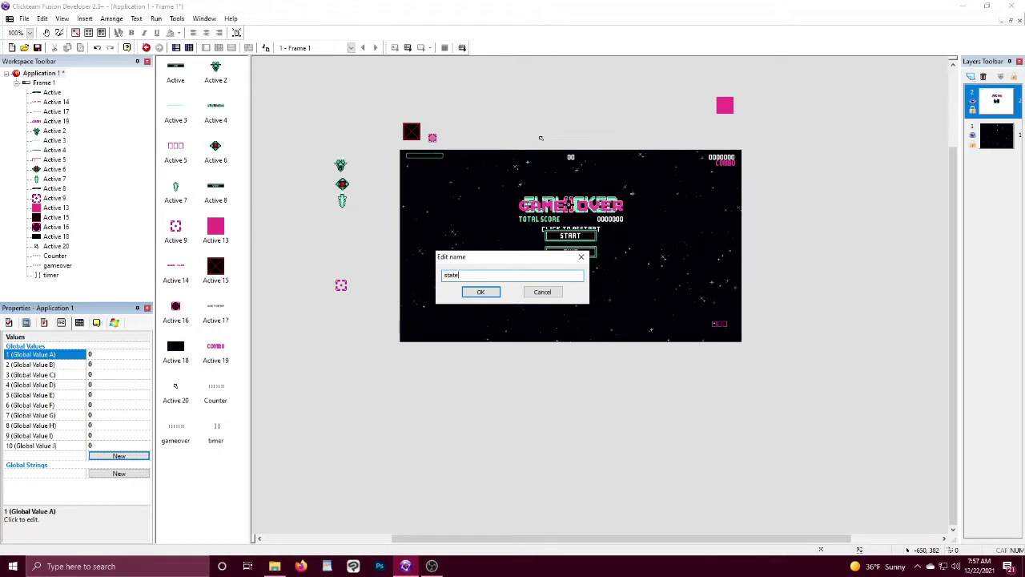
{"action": "type", "text": "state"}
{"action": "key", "text": "Return"}
{"action": "double_click", "coordinate": [35, 366]}
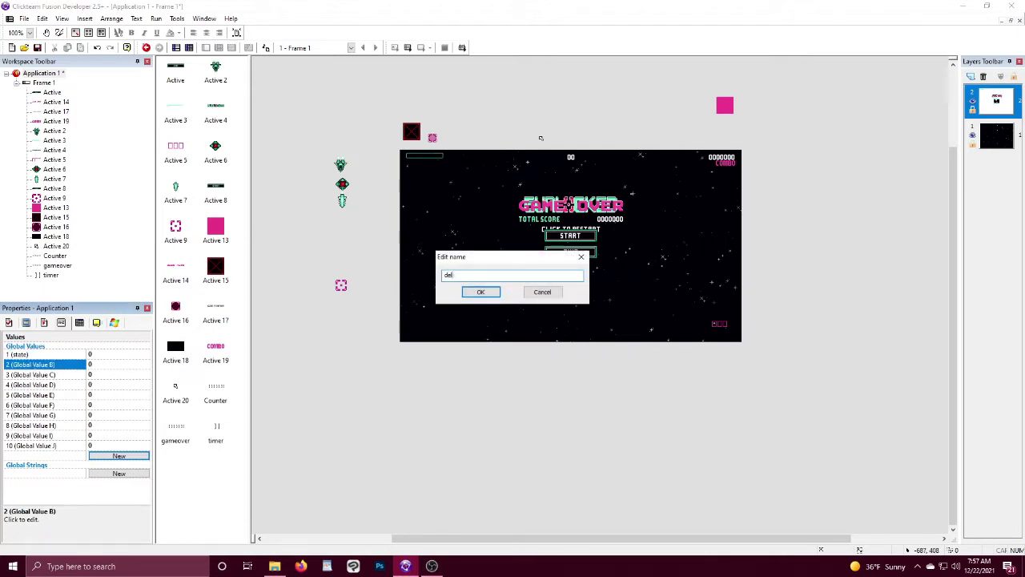
{"action": "type", "text": "delay"}
{"action": "key", "text": "Return"}
{"action": "double_click", "coordinate": [41, 375]}
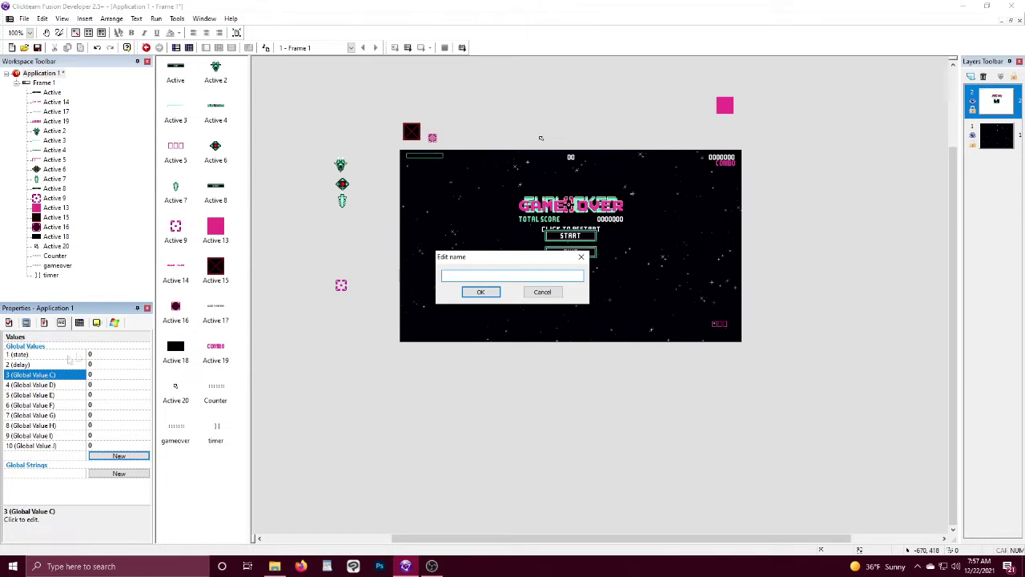
{"action": "type", "text": "timerLaser"}
{"action": "key", "text": "Return"}
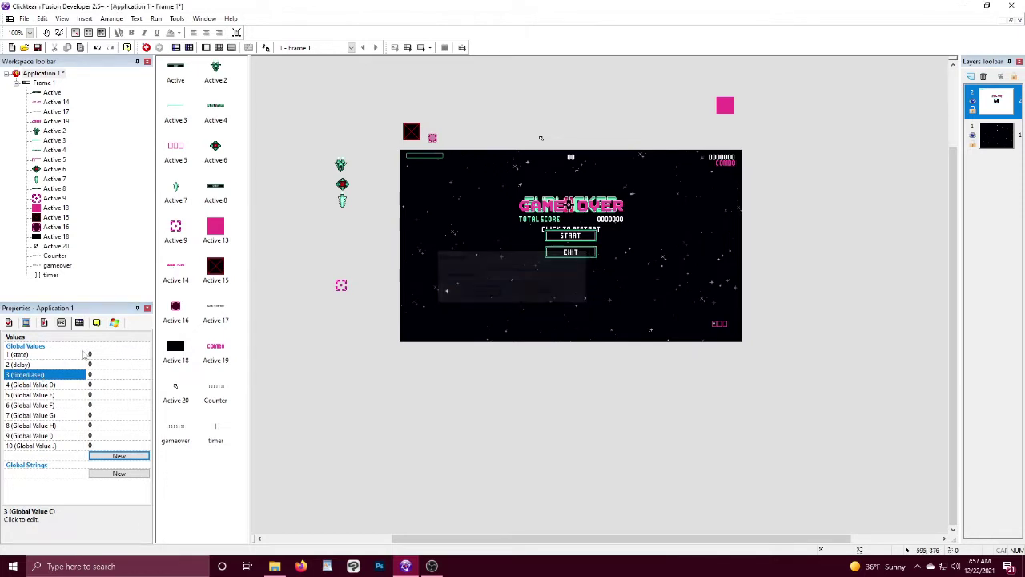
Step: Rename global values 4 to 6 as laserCurrent, eMin and eMax
{"action": "double_click", "coordinate": [41, 385]}
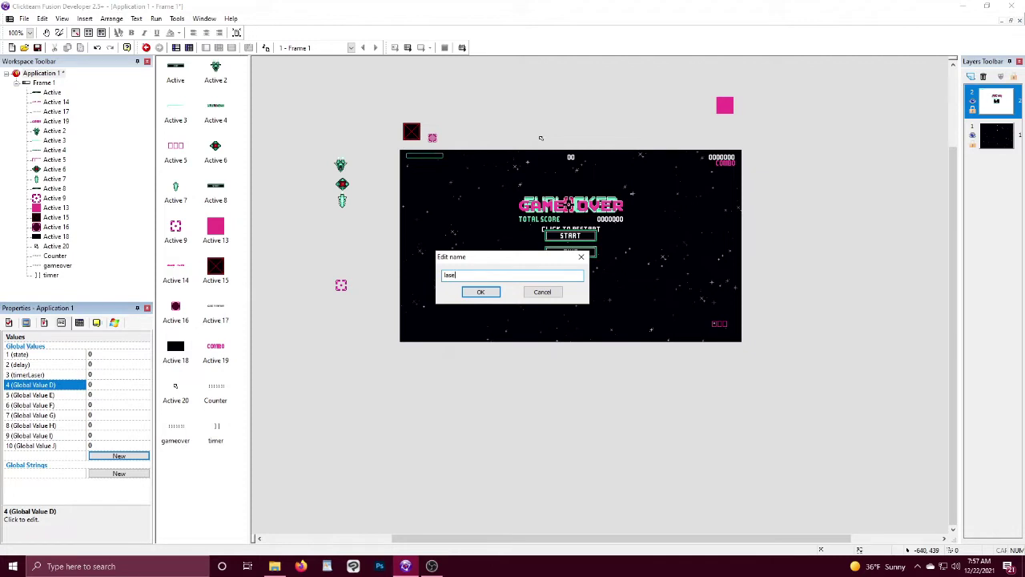
{"action": "type", "text": "laserCurrent"}
{"action": "key", "text": "Return"}
{"action": "double_click", "coordinate": [42, 396]}
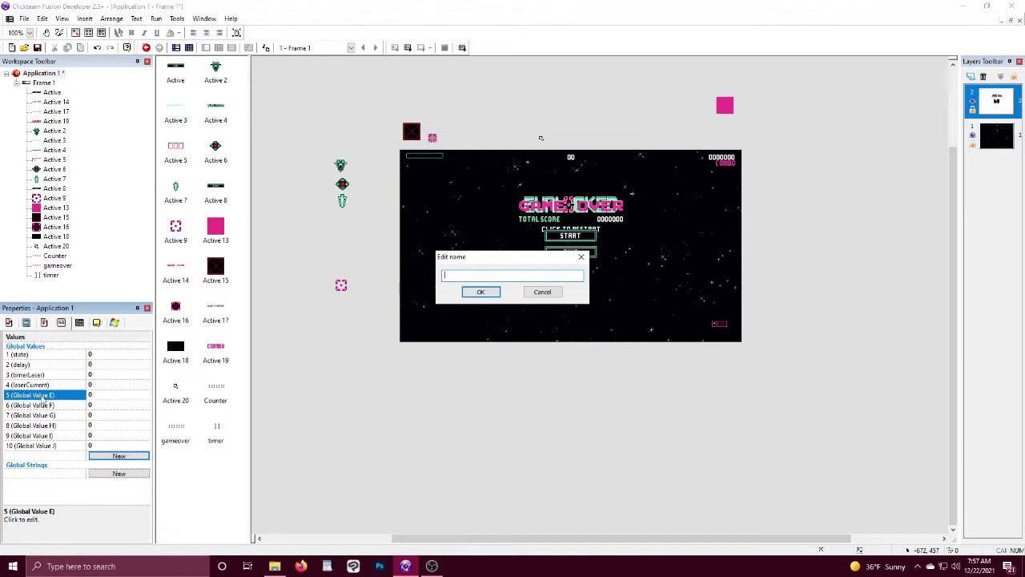
{"action": "key", "text": "Return"}
{"action": "double_click", "coordinate": [42, 405]}
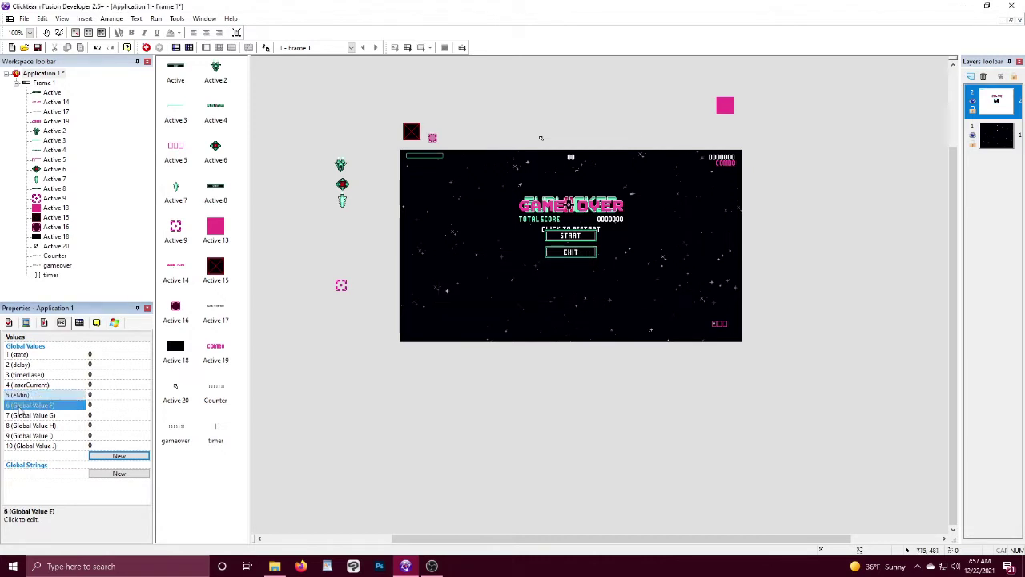
{"action": "type", "text": "eMax"}
{"action": "key", "text": "Return"}
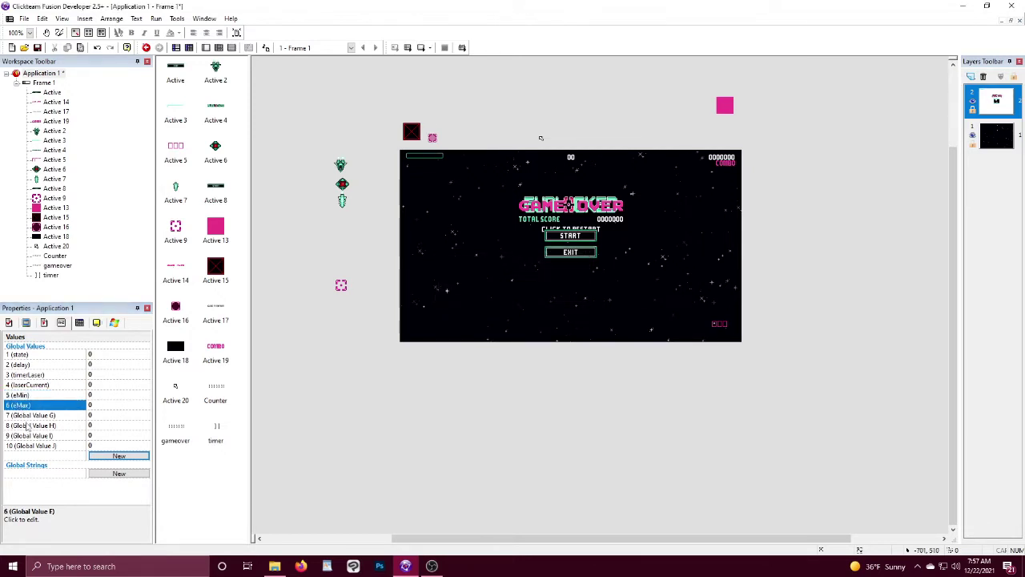
Step: Rename global values 7 and 8 as combo and spawn
{"action": "double_click", "coordinate": [29, 415]}
{"action": "type", "text": "combo"}
{"action": "key", "text": "Return"}
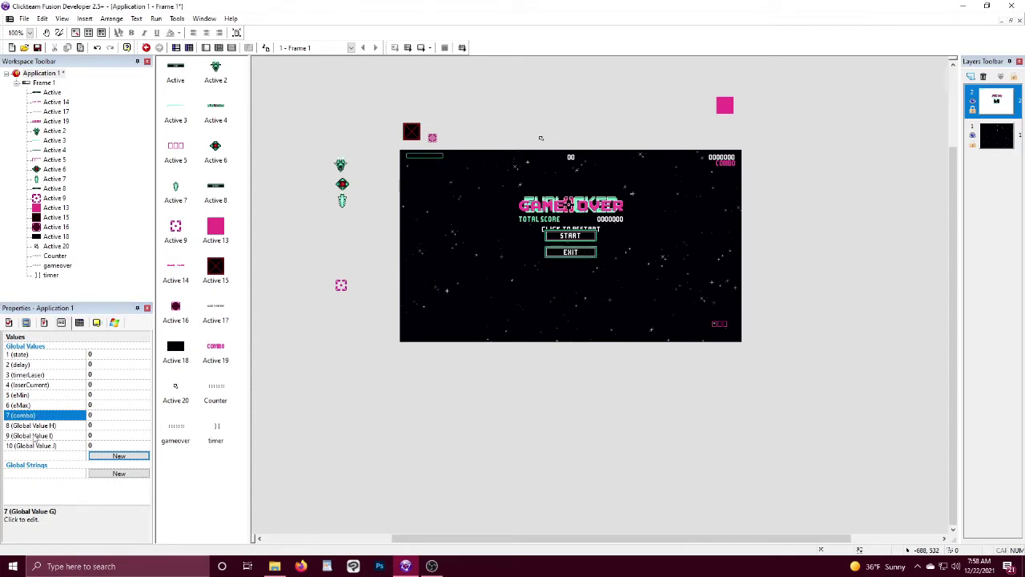
{"action": "double_click", "coordinate": [32, 425]}
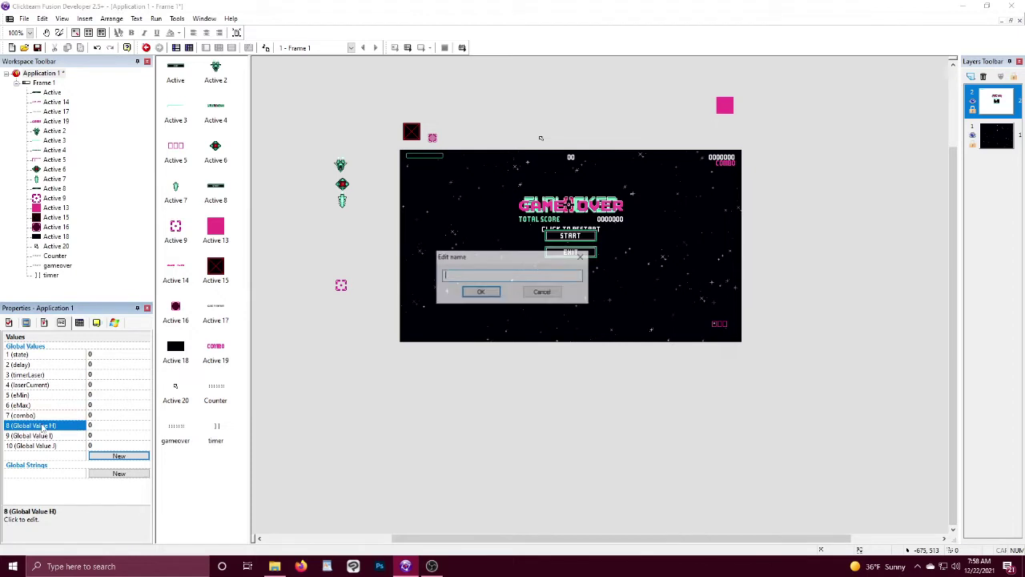
{"action": "type", "text": "spawn"}
{"action": "key", "text": "Return"}
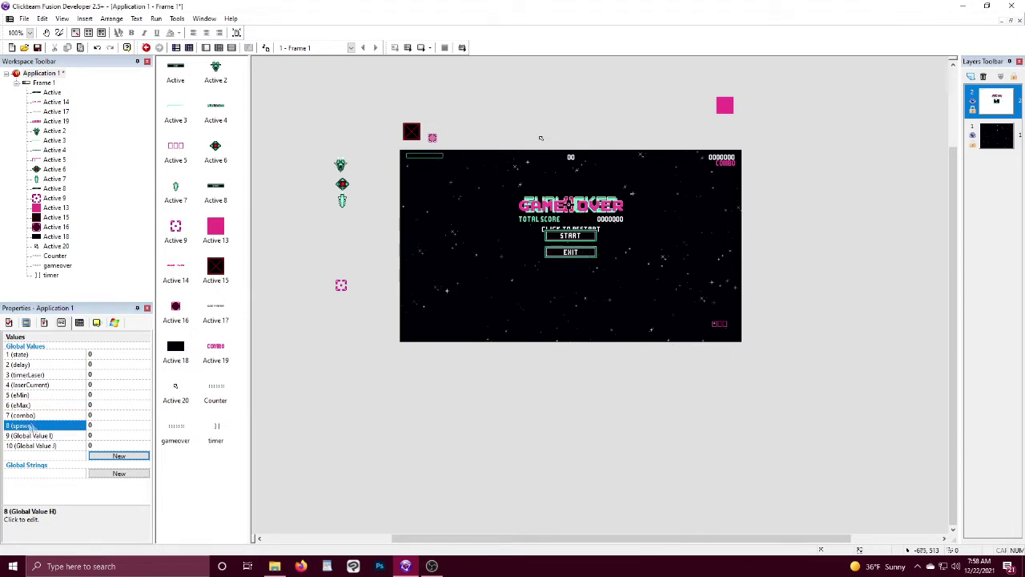
Step: Rename global values 9 and 10 as rChance and rRoll
{"action": "double_click", "coordinate": [29, 435]}
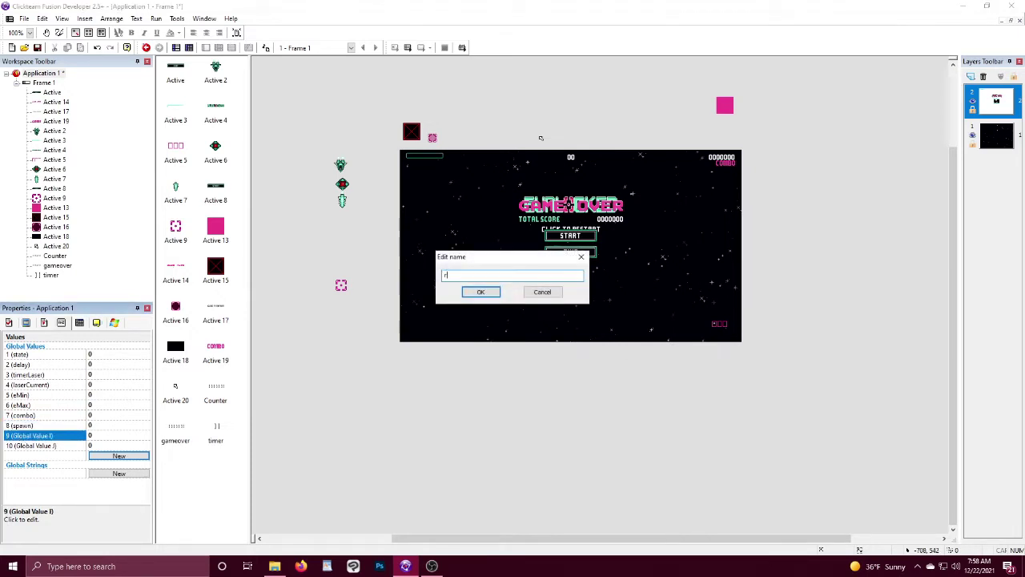
{"action": "type", "text": "rChance"}
{"action": "key", "text": "Return"}
{"action": "double_click", "coordinate": [62, 446]}
{"action": "type", "text": "rRoll"}
{"action": "key", "text": "Return"}
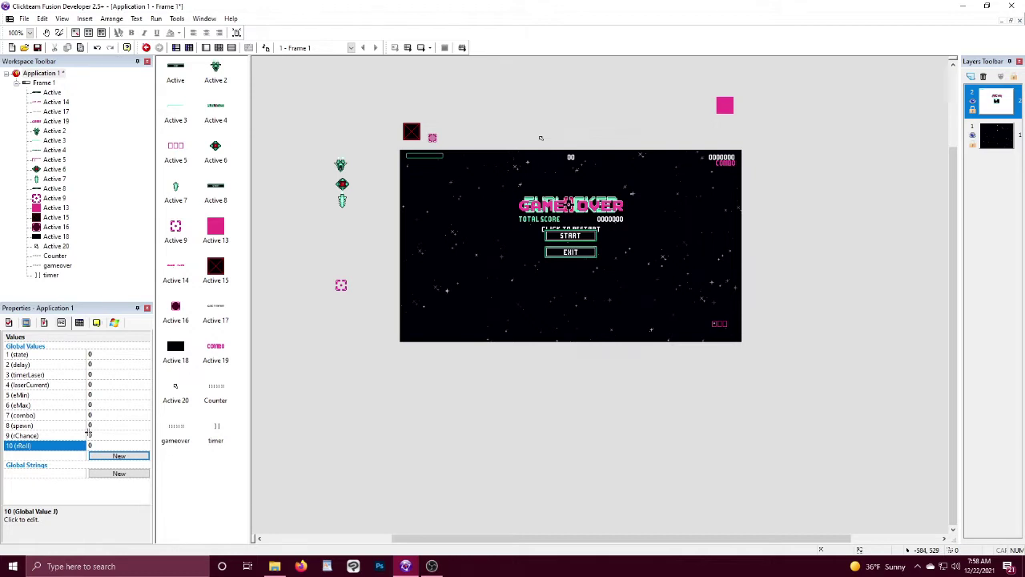
Step: Set the initial value of eMin to 4 and of eMax to 6
{"action": "left_click", "coordinate": [107, 395]}
{"action": "left_click", "coordinate": [103, 405]}
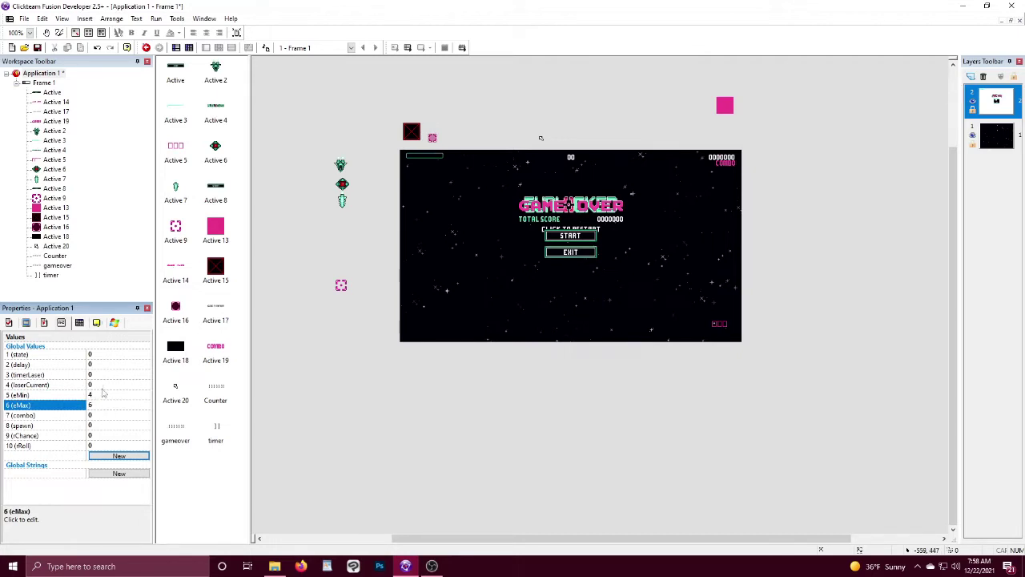
Step: Set the initial value of the global value laserCurrent to 23 and of rChance to 5
{"action": "left_click", "coordinate": [102, 386]}
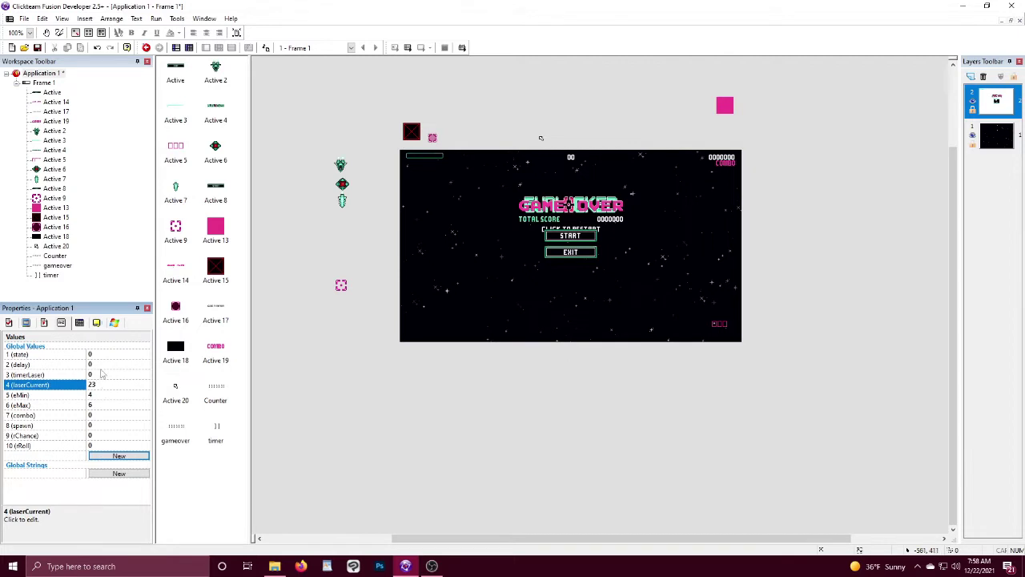
{"action": "left_click", "coordinate": [106, 435]}
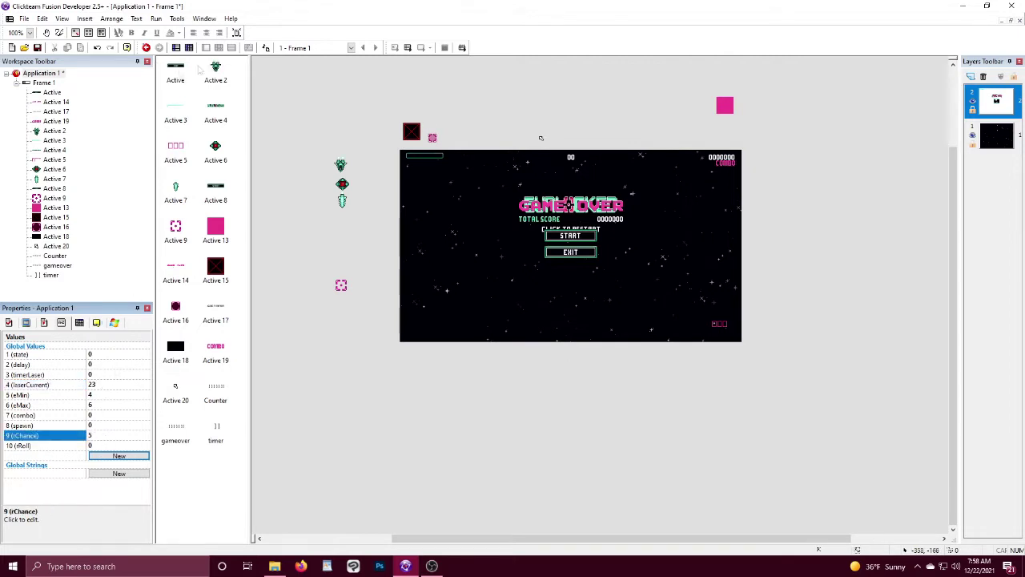
Step: Open Frame 1's event editor and create a Start of Frame event with a mouse pointer and keyboard action
{"action": "left_click", "coordinate": [38, 83]}
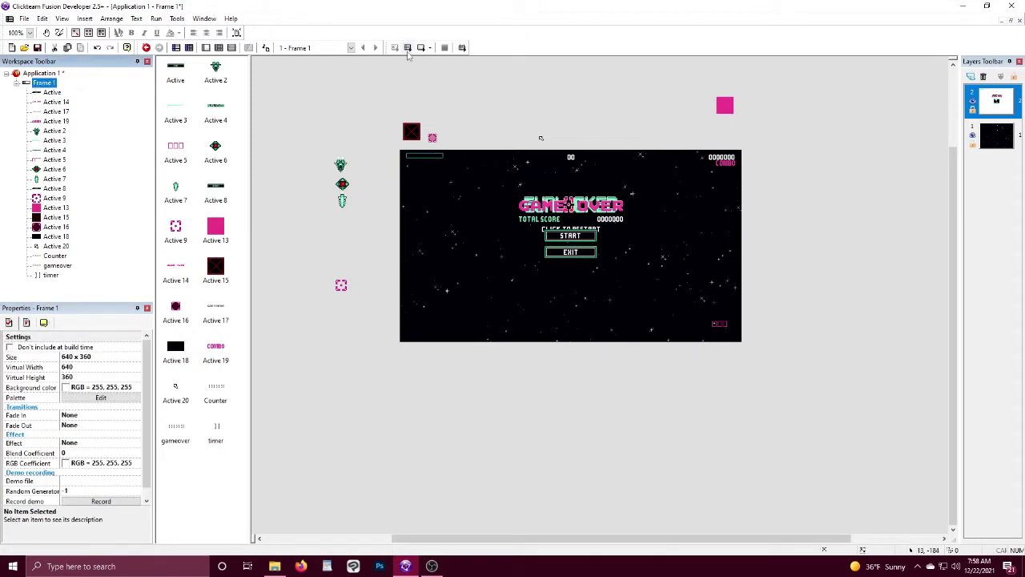
{"action": "left_click", "coordinate": [218, 48]}
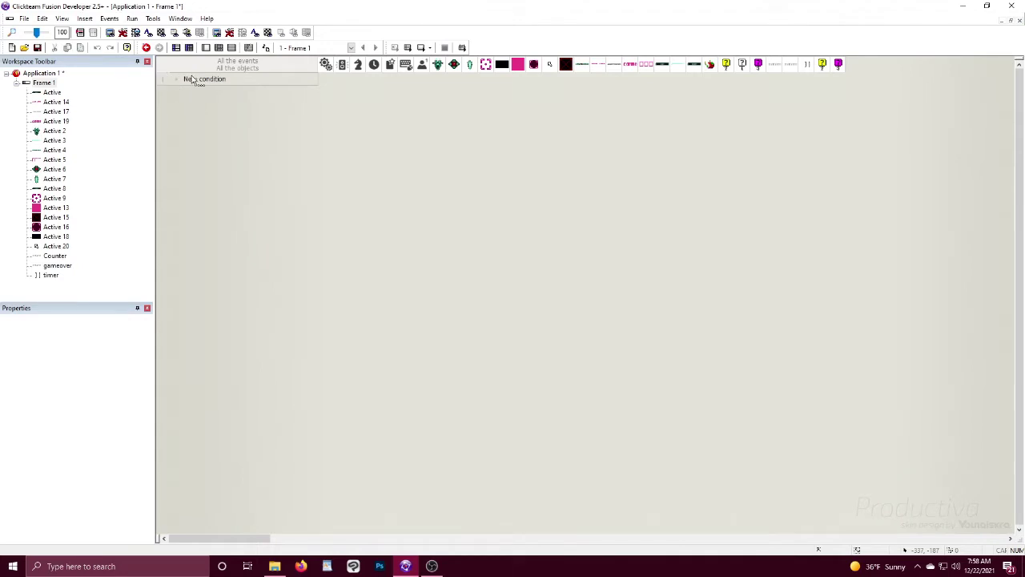
{"action": "left_click", "coordinate": [192, 79]}
{"action": "left_click", "coordinate": [582, 213]}
{"action": "left_click", "coordinate": [609, 218]}
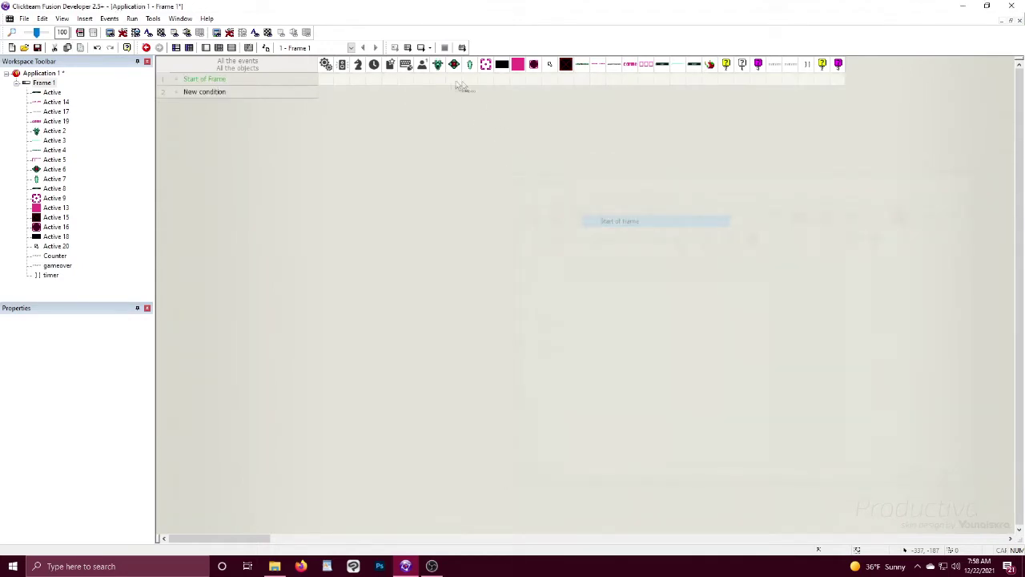
{"action": "left_click", "coordinate": [405, 78]}
{"action": "left_click", "coordinate": [448, 88]}
Step: Insert an event group titled setup and move the Start of Frame event into it
{"action": "right_click", "coordinate": [165, 79]}
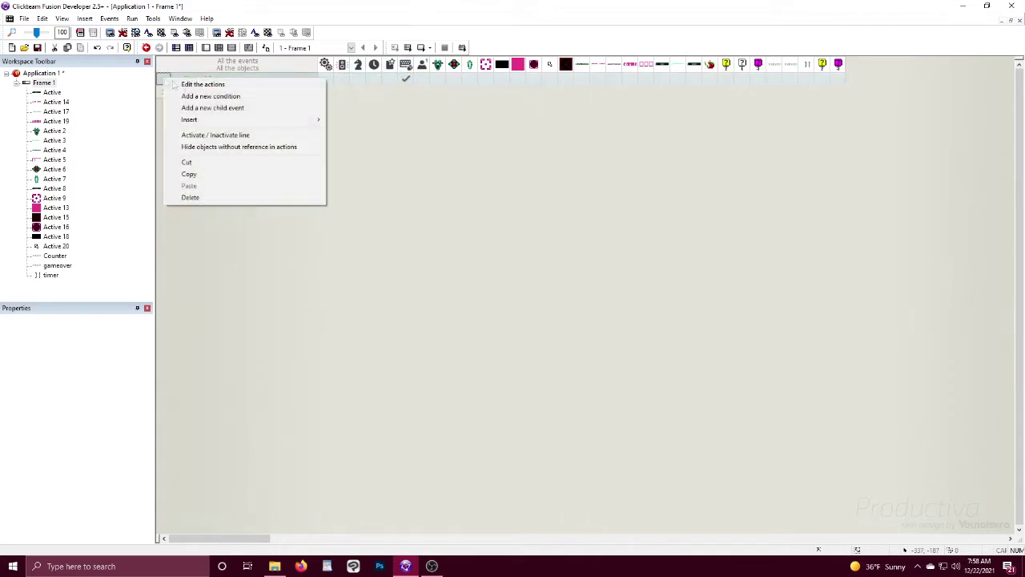
{"action": "mouse_move", "coordinate": [256, 121]}
{"action": "left_click", "coordinate": [383, 145]}
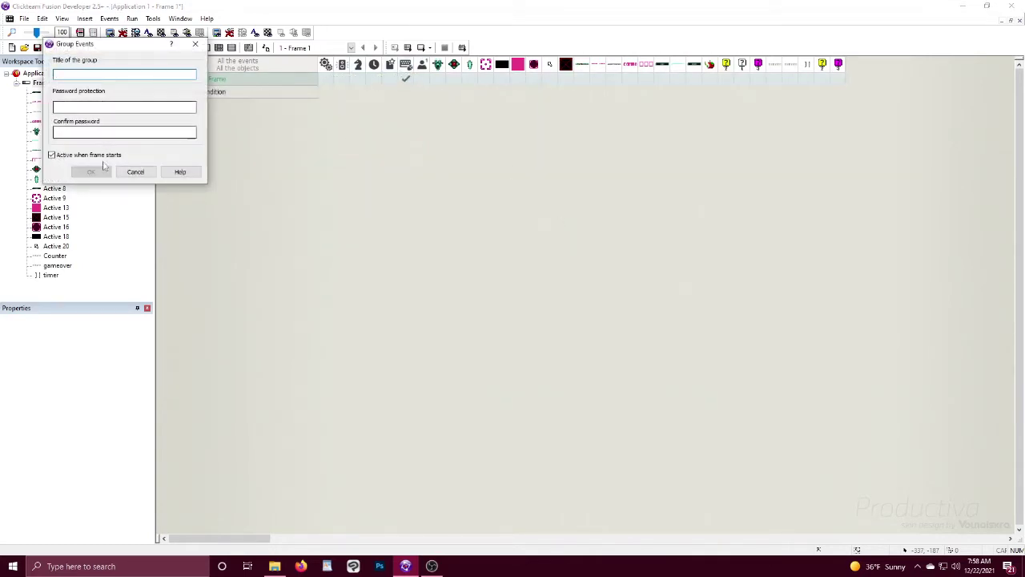
{"action": "type", "text": "setup"}
{"action": "key", "text": "Return"}
{"action": "left_click_drag", "start_coordinate": [170, 102], "coordinate": [170, 96]}
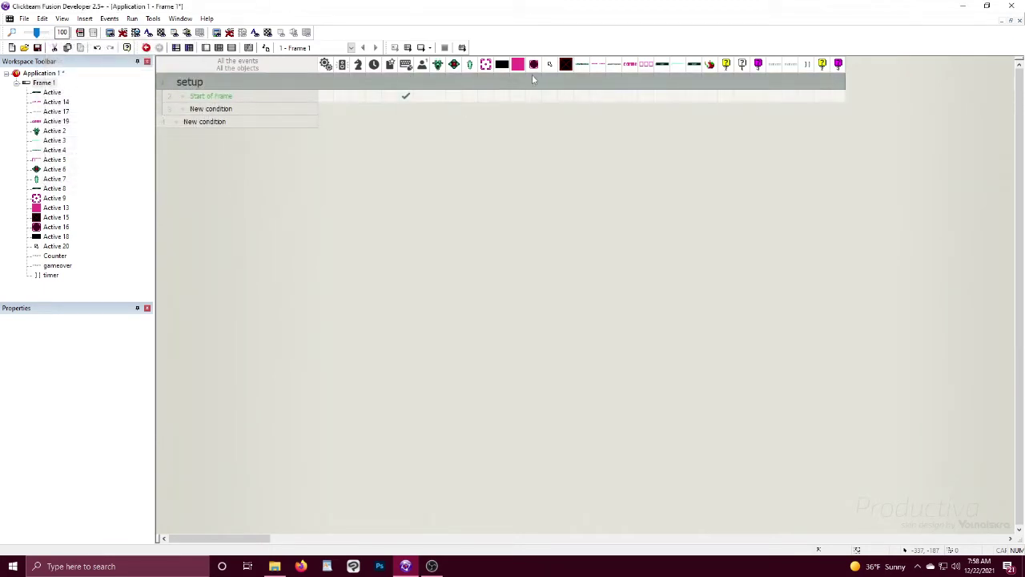
Step: Add a Start of Frame action setting Active 13's alpha-blending coefficient to 255
{"action": "right_click", "coordinate": [516, 95]}
{"action": "mouse_move", "coordinate": [593, 173]}
{"action": "left_click", "coordinate": [693, 209]}
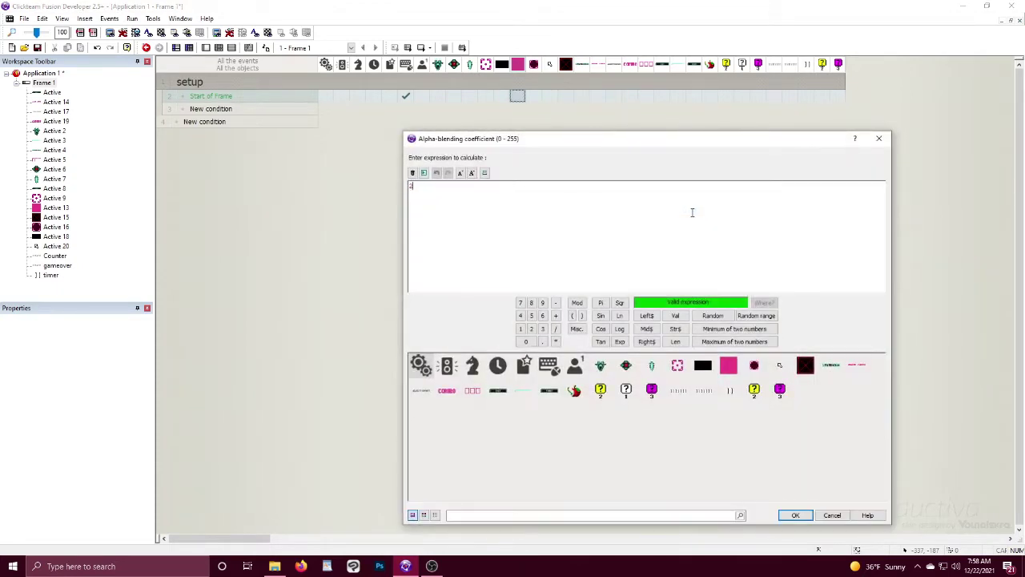
{"action": "type", "text": "255"}
{"action": "key", "text": "Return"}
Step: Add a Start of Frame action setting Active 13's scale to 0.5
{"action": "right_click", "coordinate": [517, 96]}
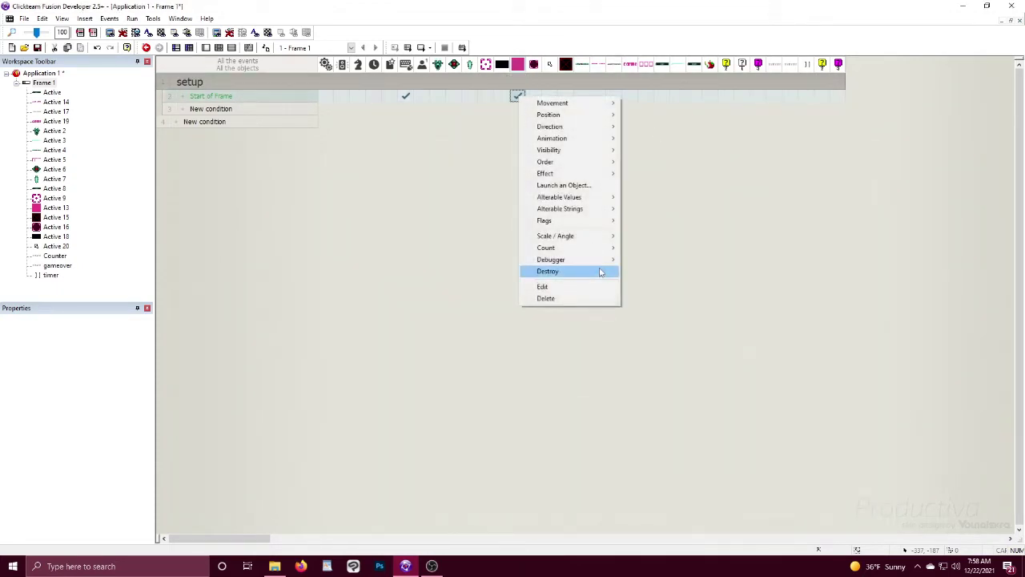
{"action": "mouse_move", "coordinate": [601, 236]}
{"action": "left_click", "coordinate": [655, 238]}
{"action": "type", "text": "0.5"}
{"action": "key", "text": "Return"}
{"action": "key", "text": "Return"}
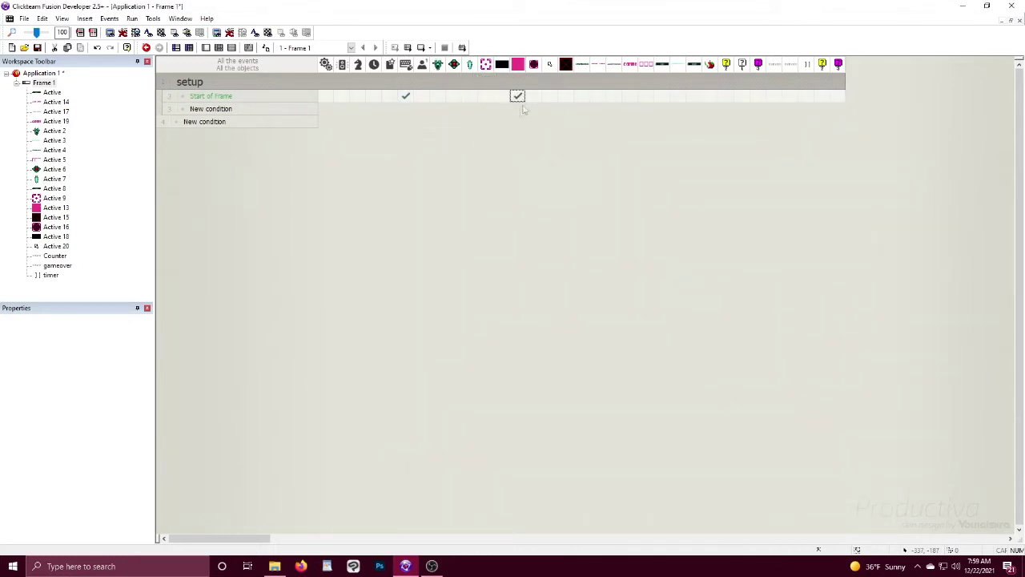
Step: Add the Stop any Sample Playing sound action to the Start of Frame event
{"action": "right_click", "coordinate": [345, 97]}
{"action": "mouse_move", "coordinate": [402, 108]}
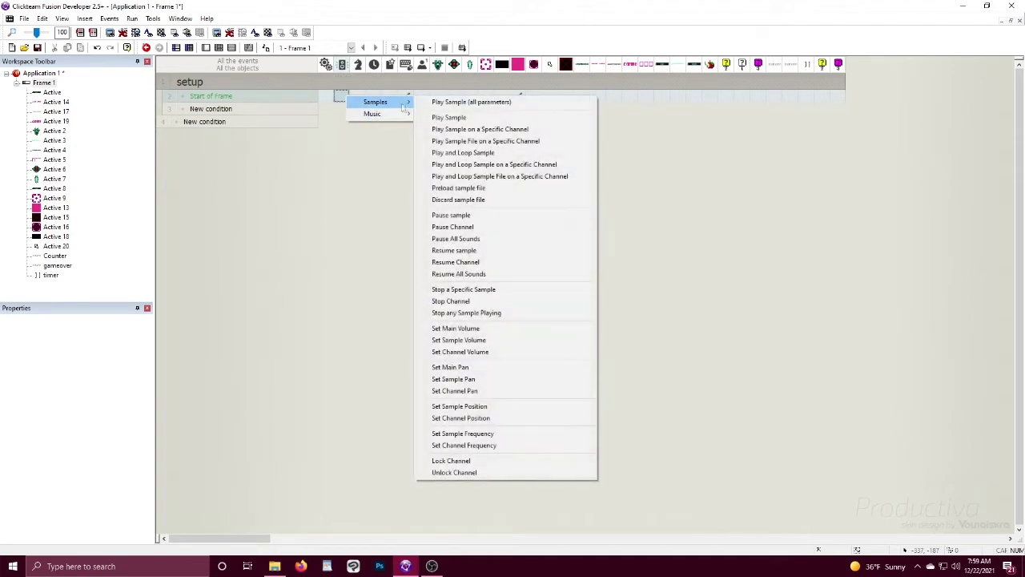
{"action": "left_click", "coordinate": [497, 316]}
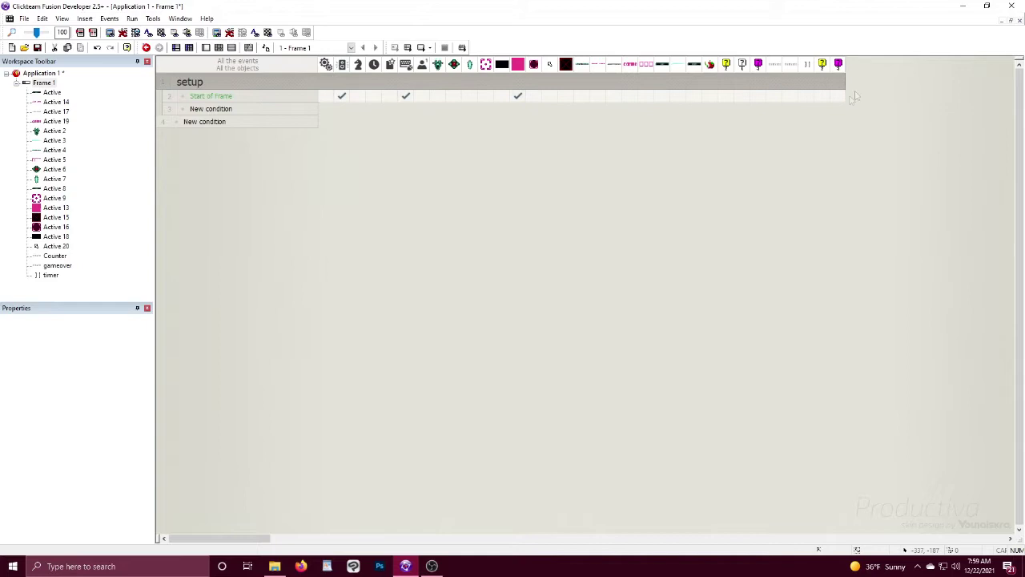
Step: Add a Set Counter action for the timer counter to the Start of Frame event
{"action": "right_click", "coordinate": [807, 97]}
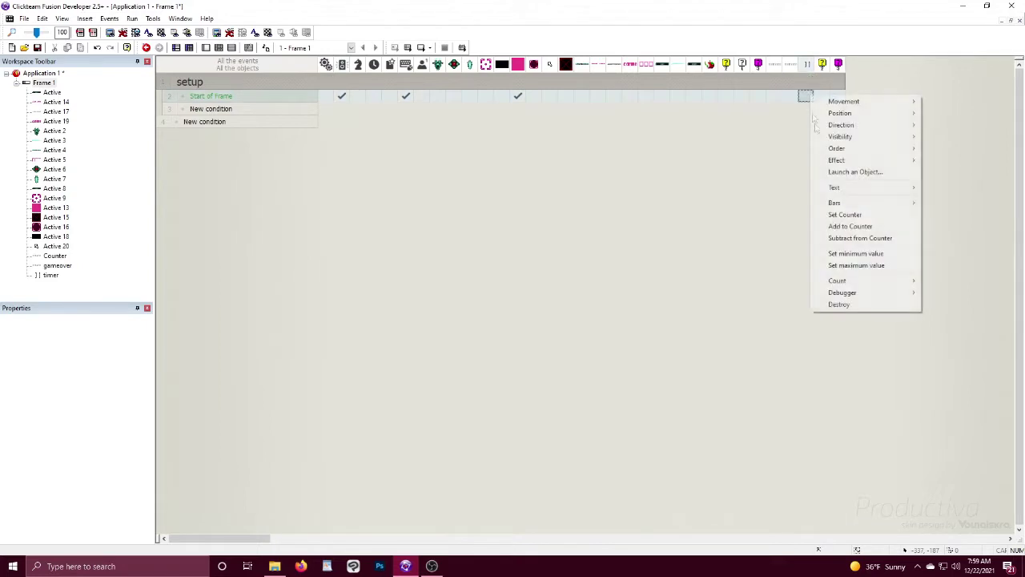
{"action": "left_click", "coordinate": [895, 217]}
{"action": "key", "text": "Return"}
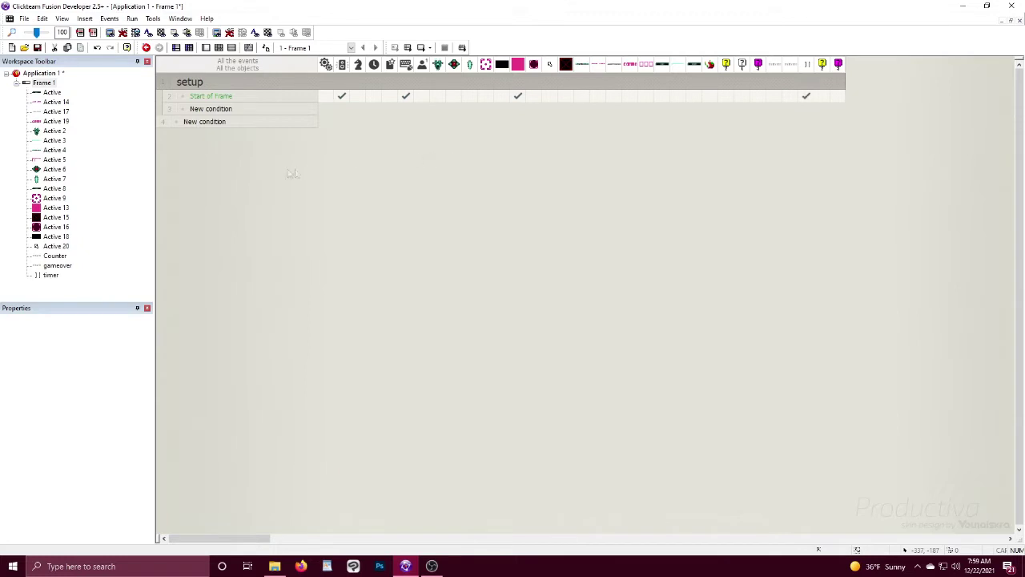
Step: Add a Start loop action to the Start of Frame event to run a fast loop
{"action": "right_click", "coordinate": [325, 96]}
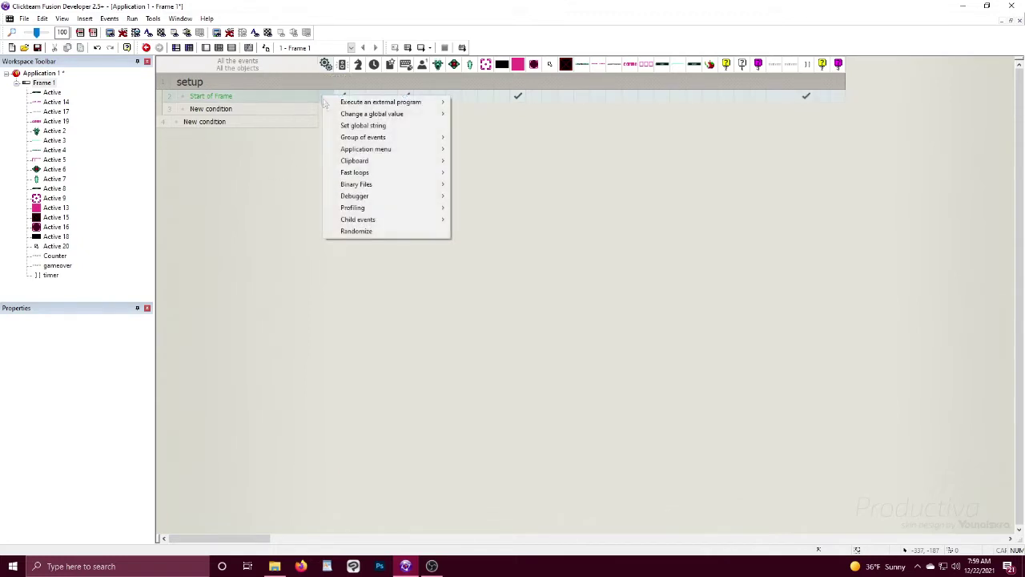
{"action": "mouse_move", "coordinate": [392, 179]}
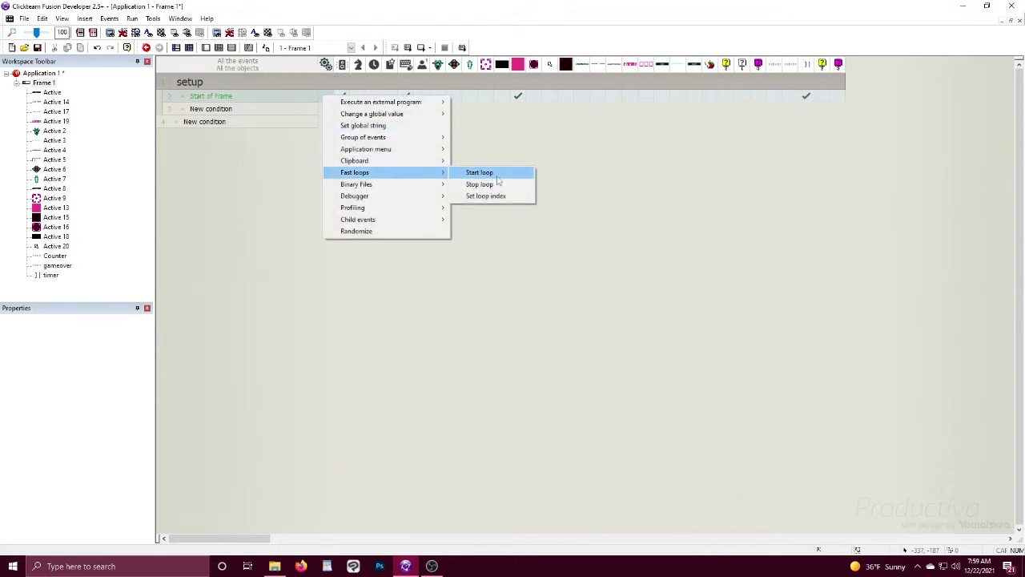
{"action": "left_click", "coordinate": [496, 173]}
{"action": "key", "text": "Return"}
{"action": "key", "text": "Return"}
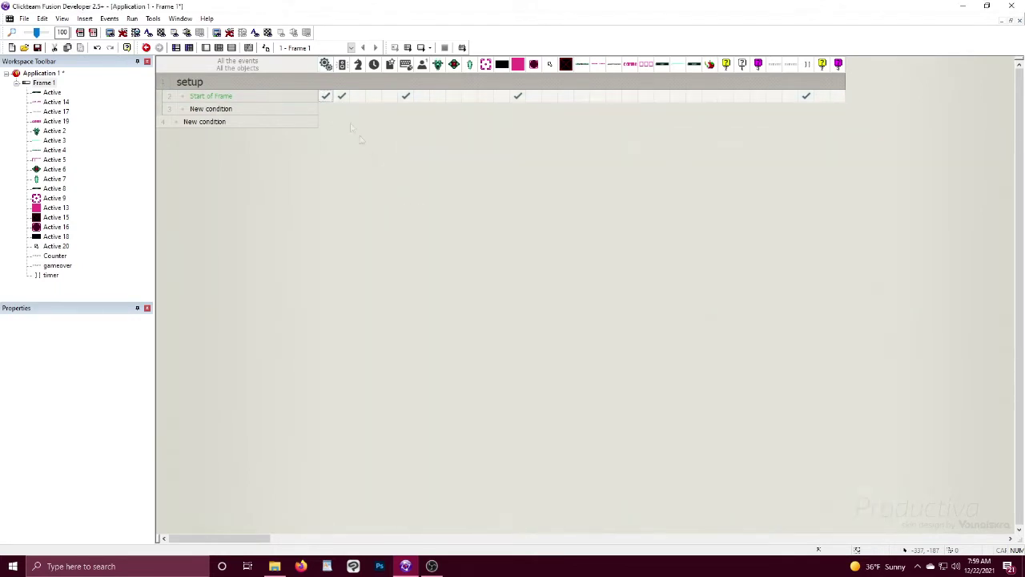
Step: Add a Play Sample action to the Start of Frame event using menu_open_001.ogg from the sounds folder
{"action": "left_click", "coordinate": [341, 96]}
{"action": "mouse_move", "coordinate": [396, 106]}
{"action": "left_click", "coordinate": [443, 114]}
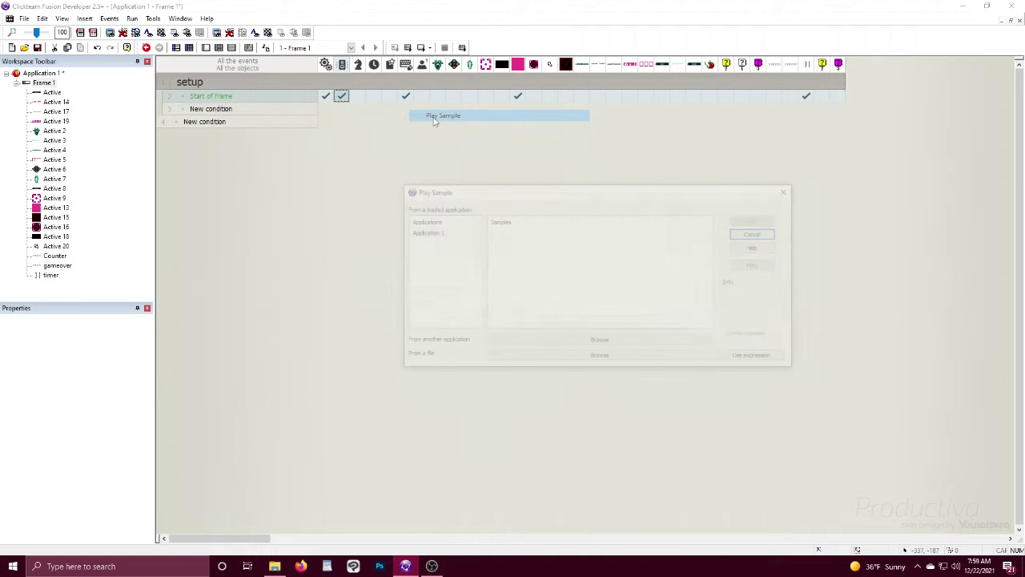
{"action": "left_click", "coordinate": [577, 357]}
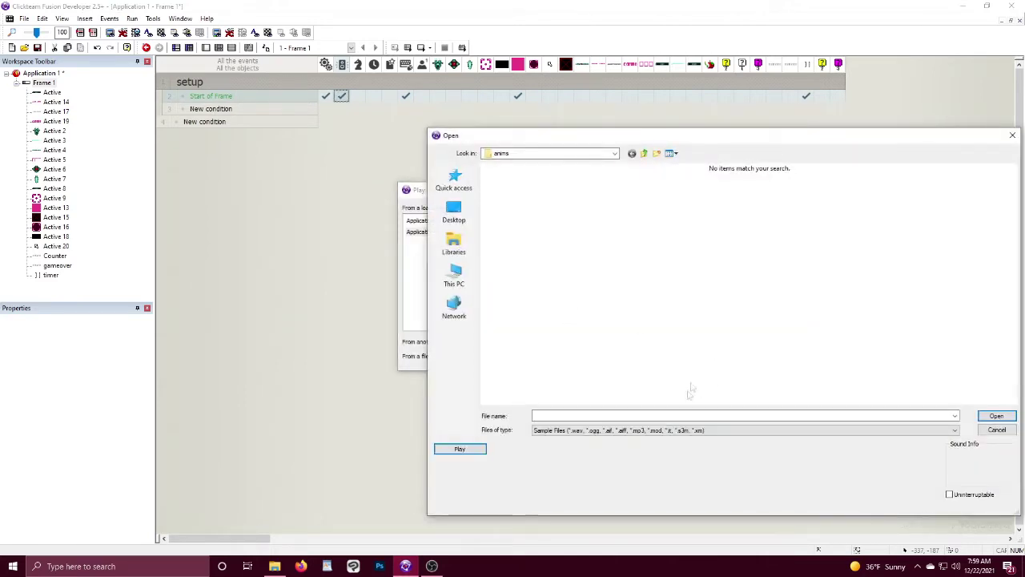
{"action": "left_click", "coordinate": [643, 153]}
{"action": "double_click", "coordinate": [563, 196]}
{"action": "left_click", "coordinate": [557, 222]}
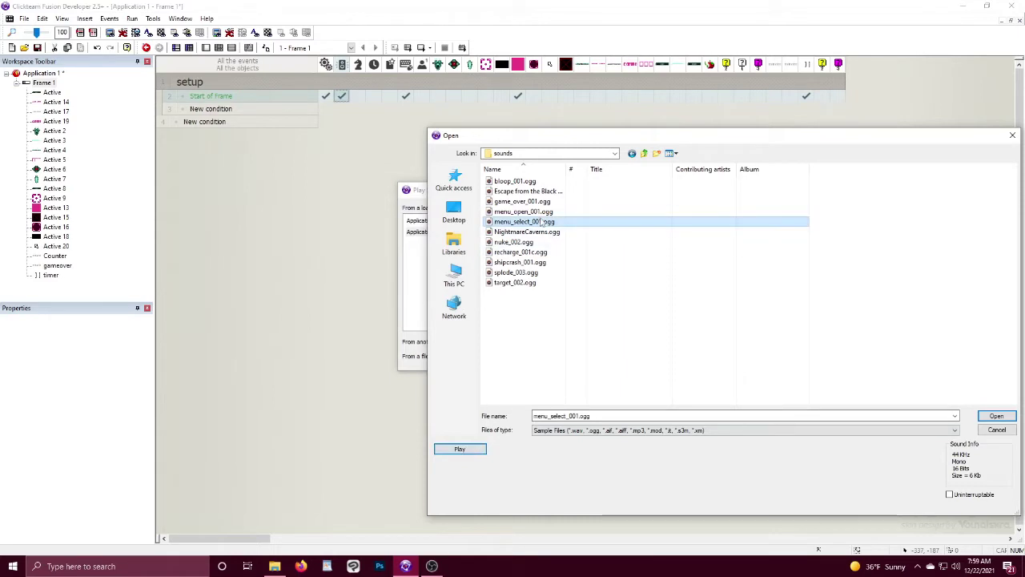
{"action": "left_click", "coordinate": [525, 212]}
{"action": "left_click", "coordinate": [469, 447]}
{"action": "double_click", "coordinate": [532, 212]}
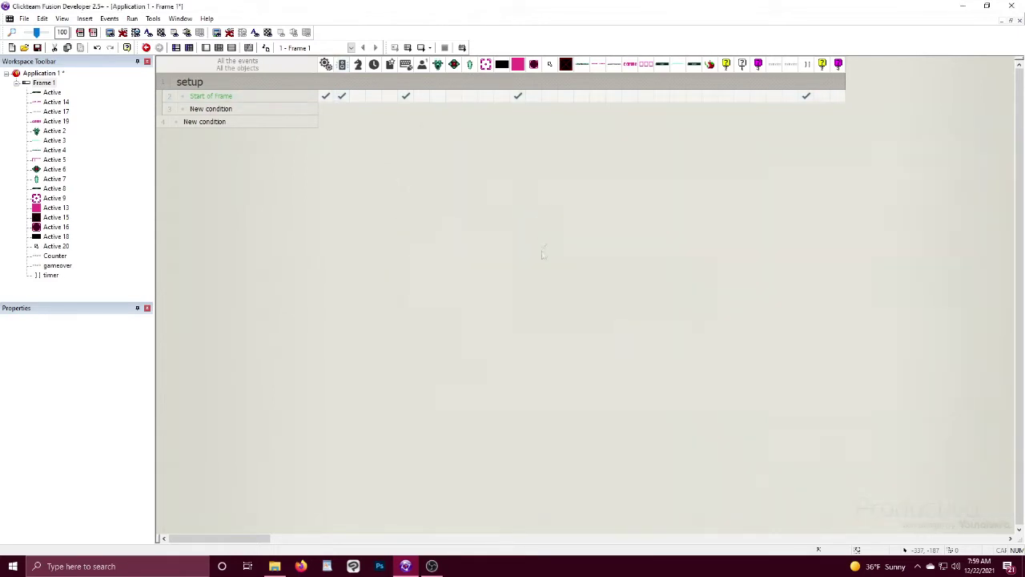
Step: Insert a second event group titled state below the setup group
{"action": "right_click", "coordinate": [163, 122]}
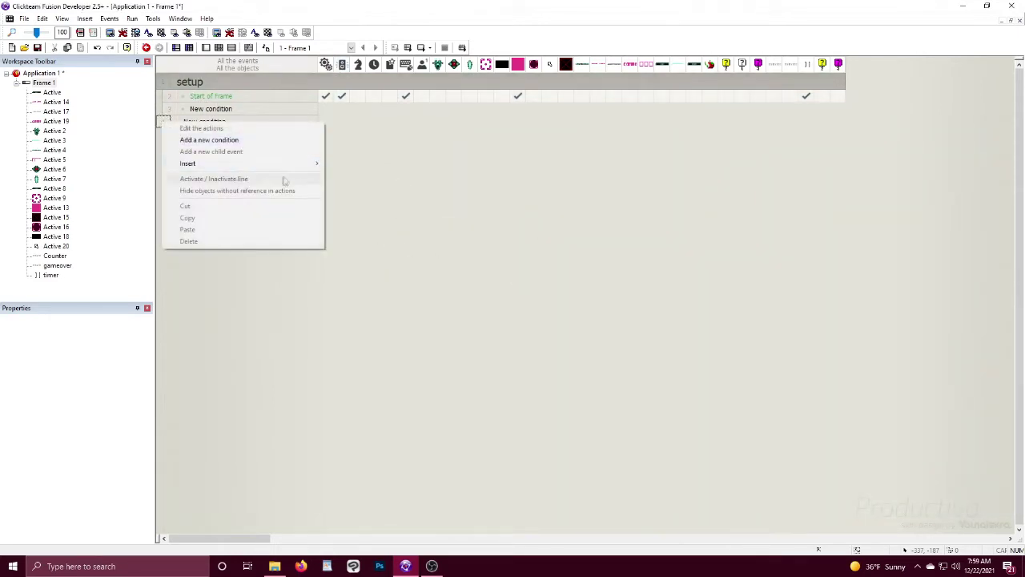
{"action": "mouse_move", "coordinate": [278, 165]}
{"action": "left_click", "coordinate": [370, 186]}
{"action": "type", "text": "st"}
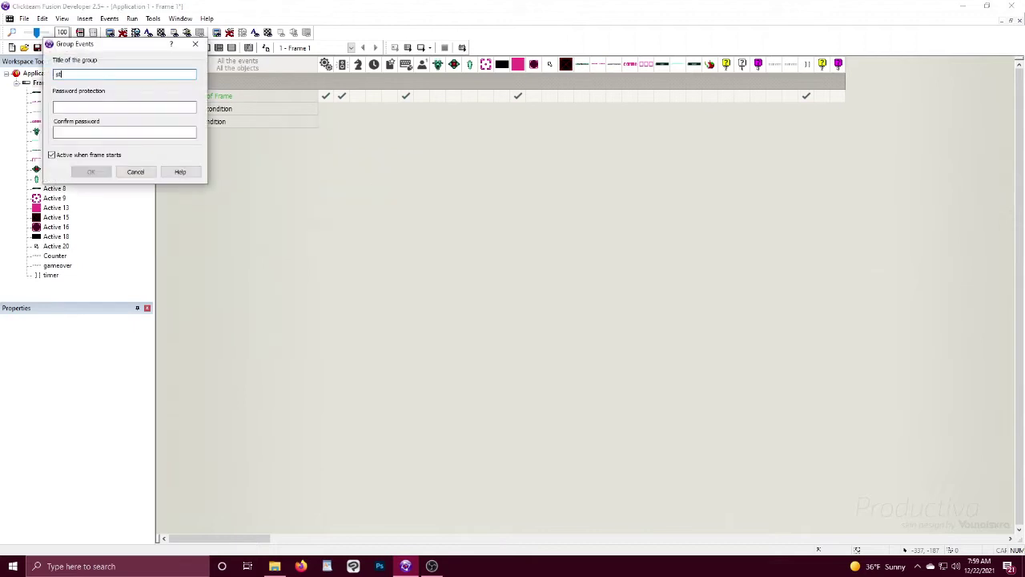
{"action": "type", "text": "ate"}
{"action": "key", "text": "Return"}
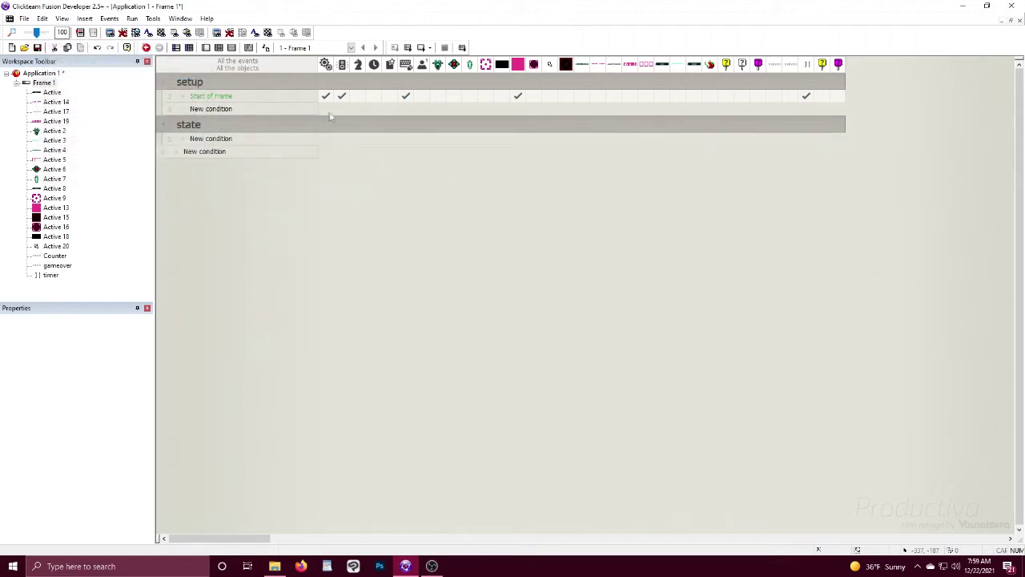
Step: Add an On loop condition for the loop named "state" inside the state group
{"action": "left_click", "coordinate": [222, 141]}
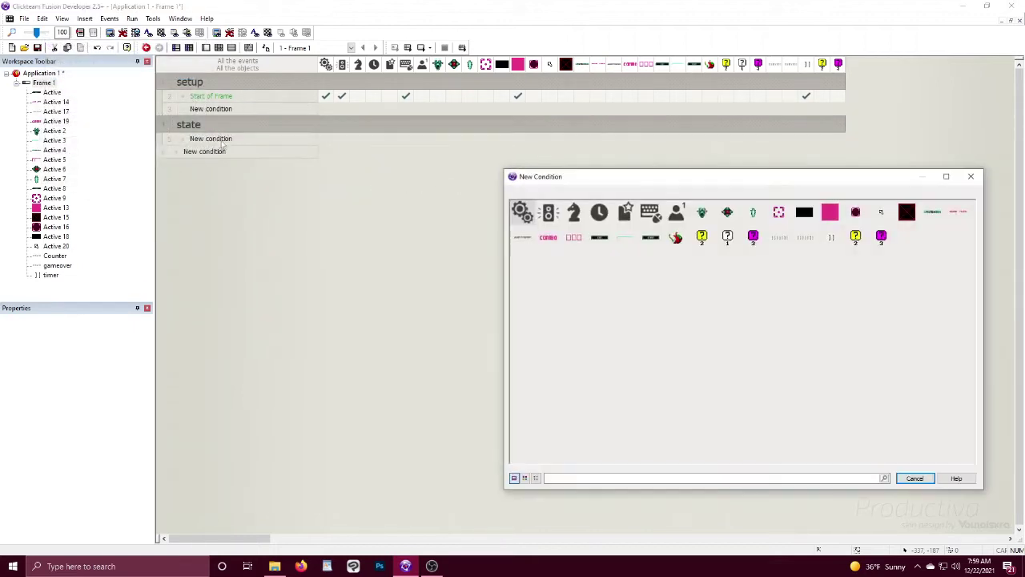
{"action": "left_click", "coordinate": [521, 212]}
{"action": "left_click", "coordinate": [549, 350]}
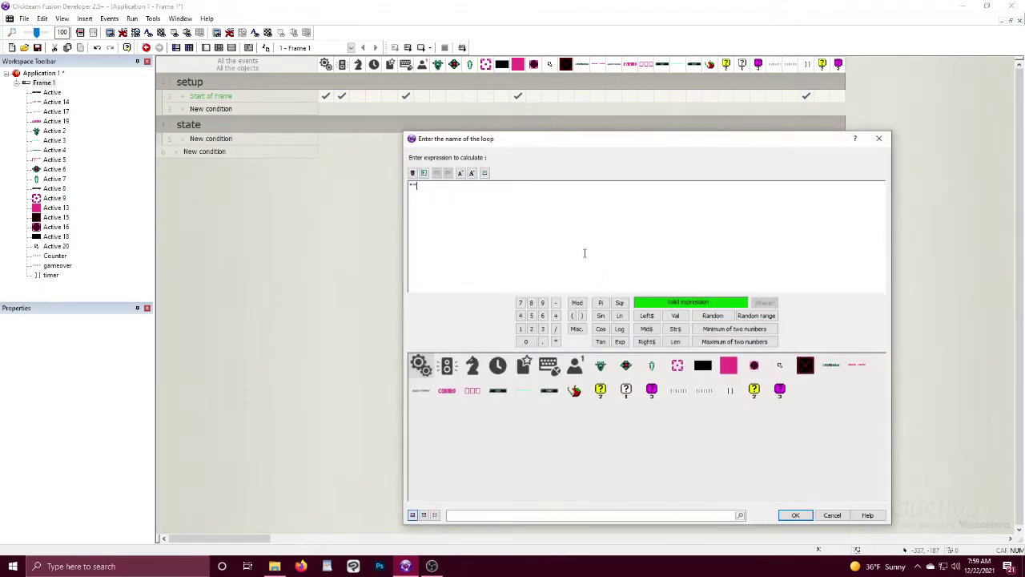
{"action": "type", "text": "state"}
{"action": "key", "text": "Return"}
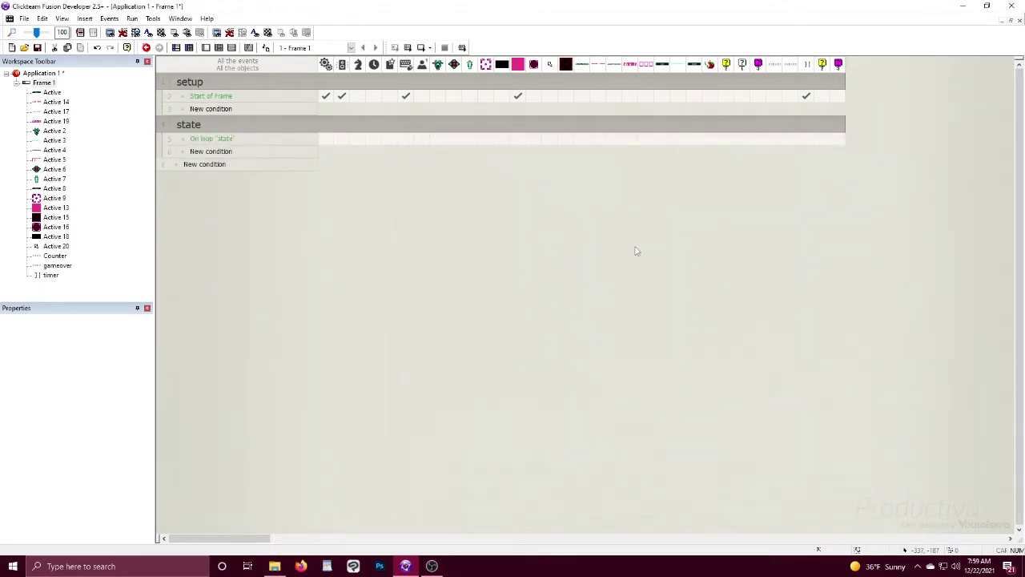
Step: Make Active 20 invisible in the On loop "state" event
{"action": "right_click", "coordinate": [545, 145]}
{"action": "mouse_move", "coordinate": [572, 194]}
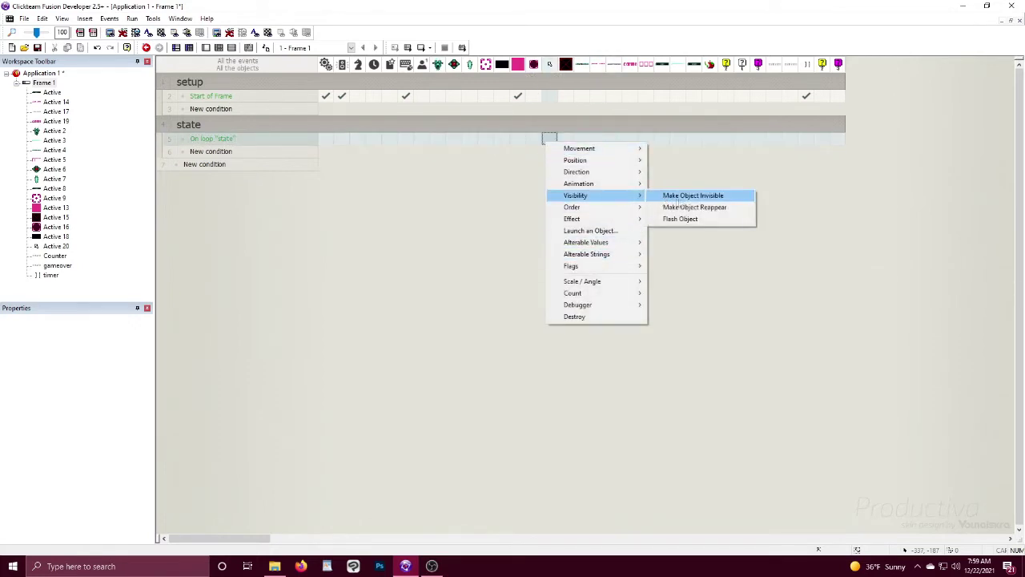
{"action": "left_click", "coordinate": [693, 196]}
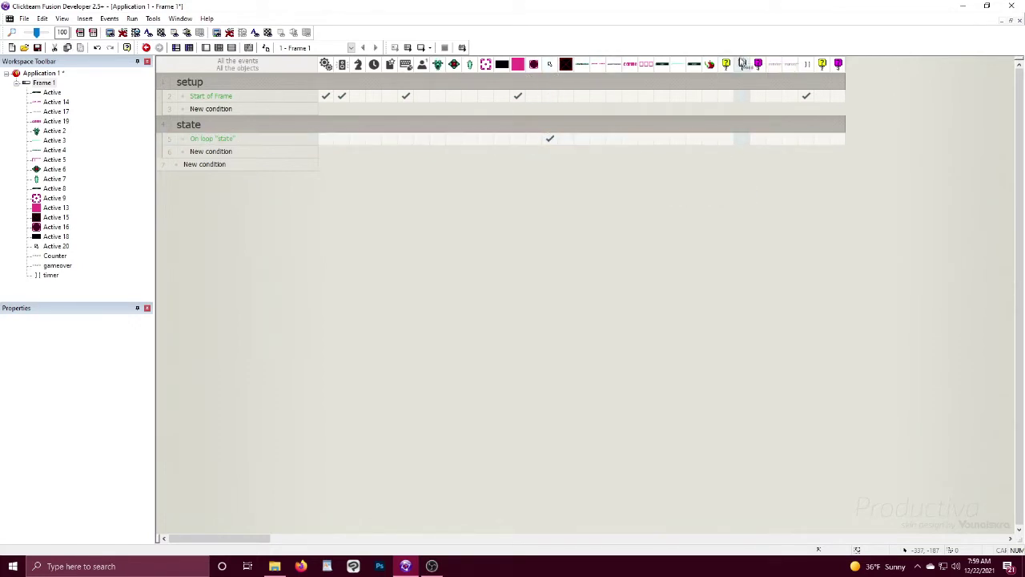
Step: Make all five numbered qualifier groups invisible in the On loop "state" event, reusing the invisibility action across their columns
{"action": "right_click", "coordinate": [726, 138]}
{"action": "mouse_move", "coordinate": [795, 194]}
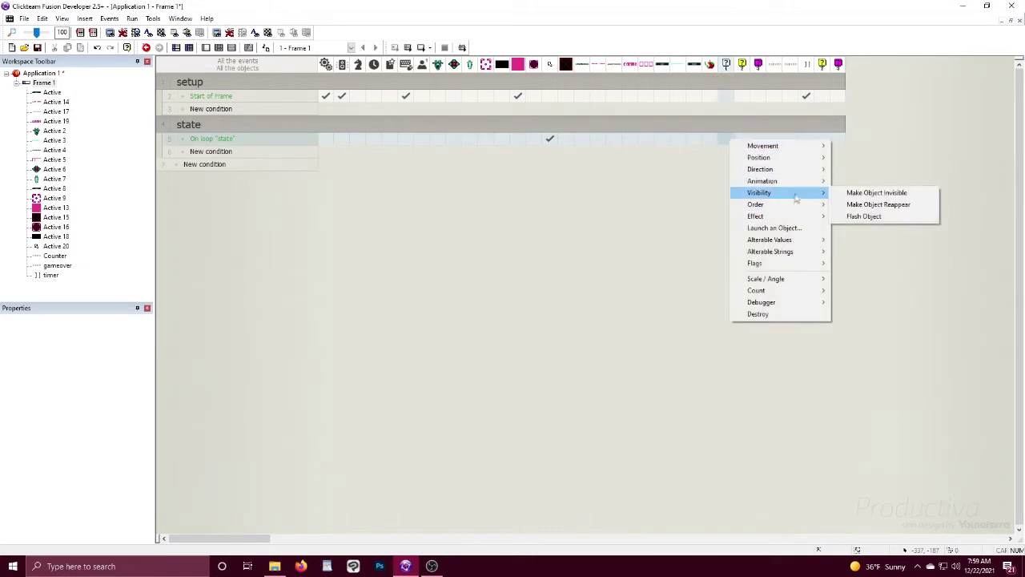
{"action": "left_click", "coordinate": [866, 195]}
{"action": "left_click_drag", "start_coordinate": [727, 138], "coordinate": [757, 139]}
{"action": "left_click_drag", "start_coordinate": [758, 139], "coordinate": [824, 143]}
{"action": "right_click", "coordinate": [825, 141]}
{"action": "mouse_move", "coordinate": [849, 181]}
{"action": "left_click", "coordinate": [767, 182]}
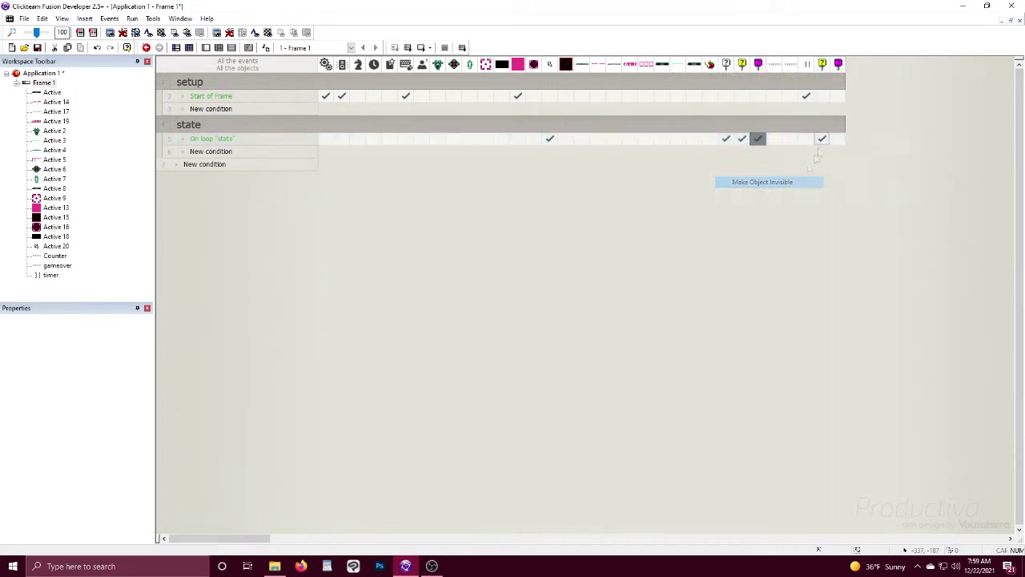
{"action": "left_click_drag", "start_coordinate": [835, 141], "coordinate": [834, 138]}
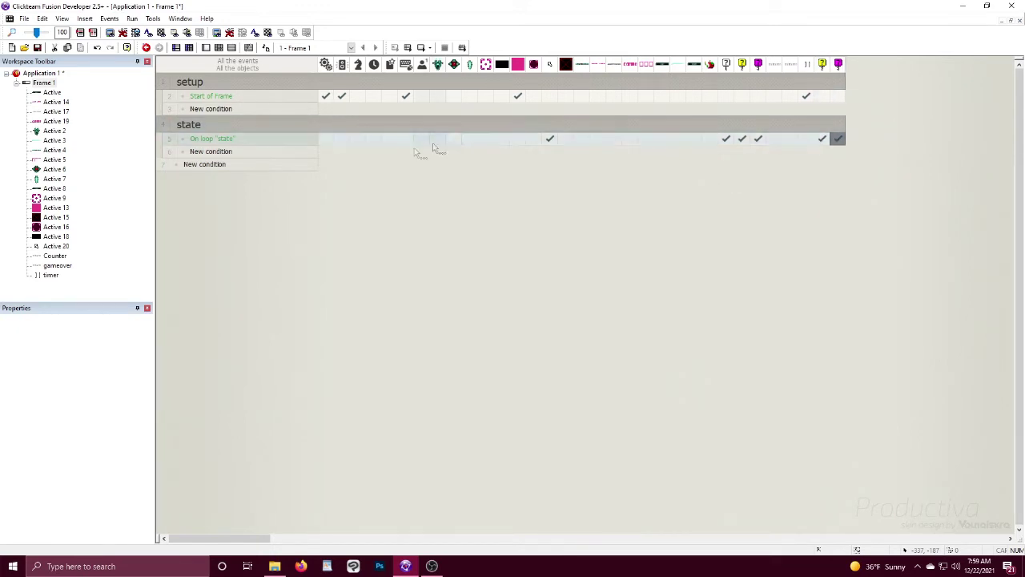
{"action": "double_click", "coordinate": [210, 152]}
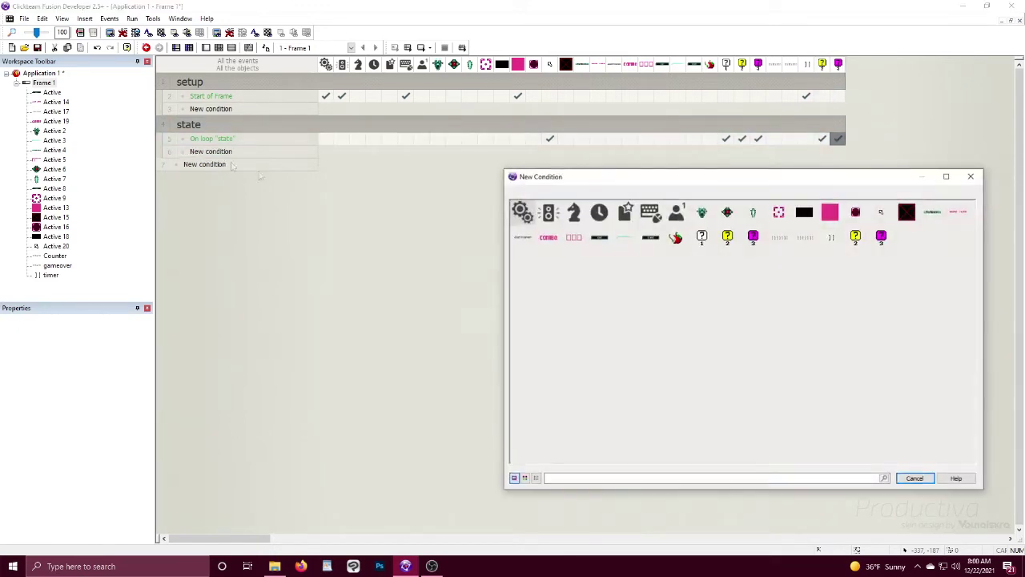
{"action": "left_click", "coordinate": [903, 478]}
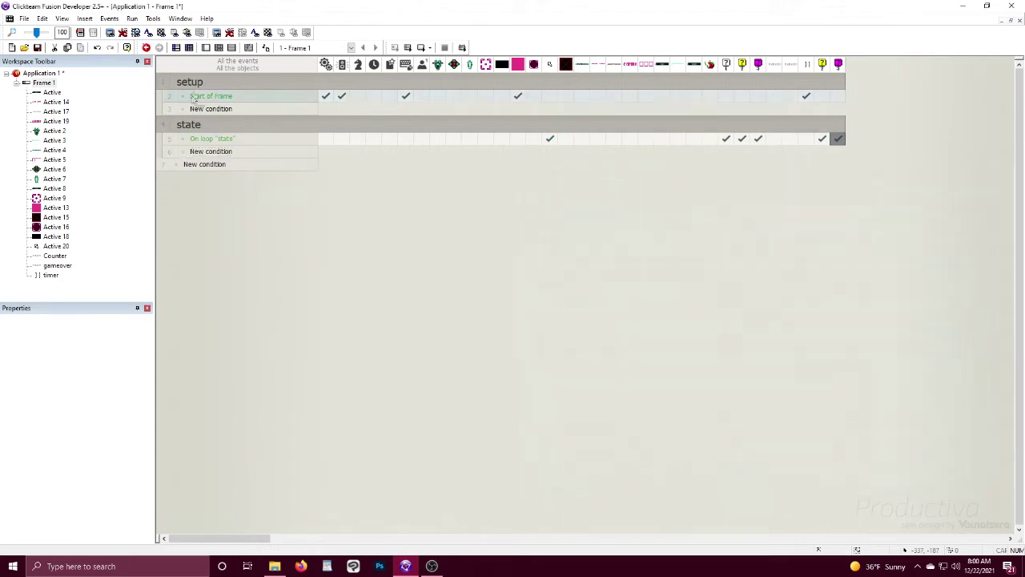
Step: Duplicate the On loop "state" event and give the copy a child event that checks global value State = 0
{"action": "left_click_drag", "start_coordinate": [198, 139], "coordinate": [192, 153]}
{"action": "right_click", "coordinate": [168, 155]}
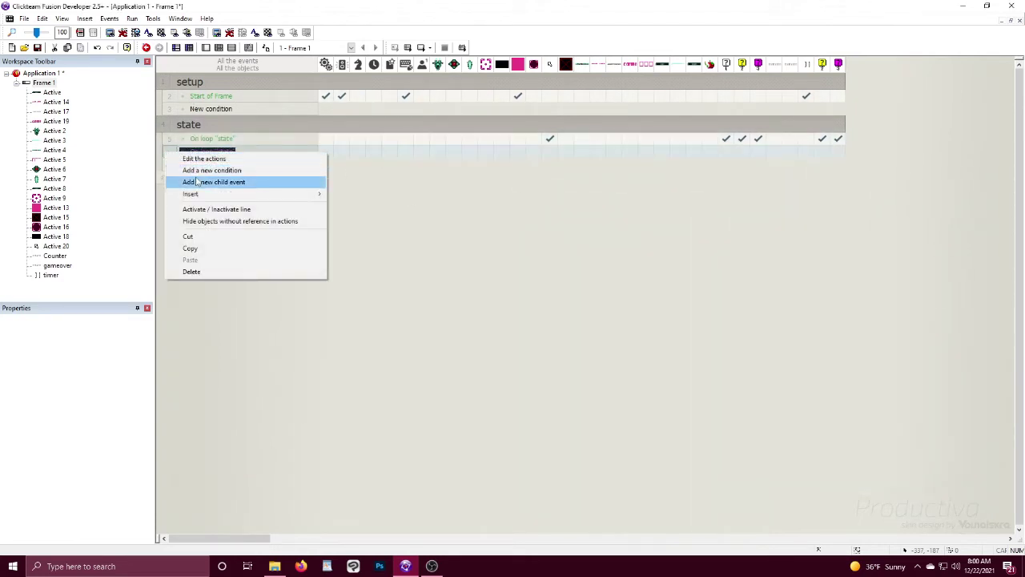
{"action": "left_click", "coordinate": [200, 178]}
{"action": "left_click", "coordinate": [522, 215]}
{"action": "left_click", "coordinate": [560, 252]}
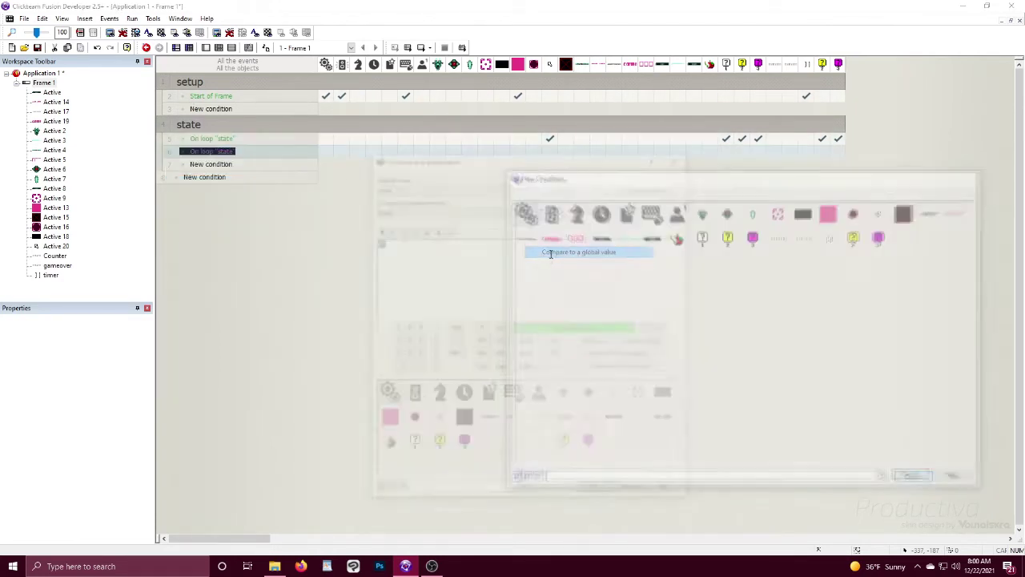
{"action": "left_click", "coordinate": [590, 489]}
Step: Duplicate the State = 0 child event twice and set the copies to compare State with 2 and 3
{"action": "left_click_drag", "start_coordinate": [212, 164], "coordinate": [217, 178]}
{"action": "left_click_drag", "start_coordinate": [217, 177], "coordinate": [224, 190]}
{"action": "right_click", "coordinate": [222, 178]}
{"action": "left_click", "coordinate": [228, 184]}
{"action": "left_click", "coordinate": [244, 185]}
{"action": "type", "text": "2"}
{"action": "left_click", "coordinate": [595, 490]}
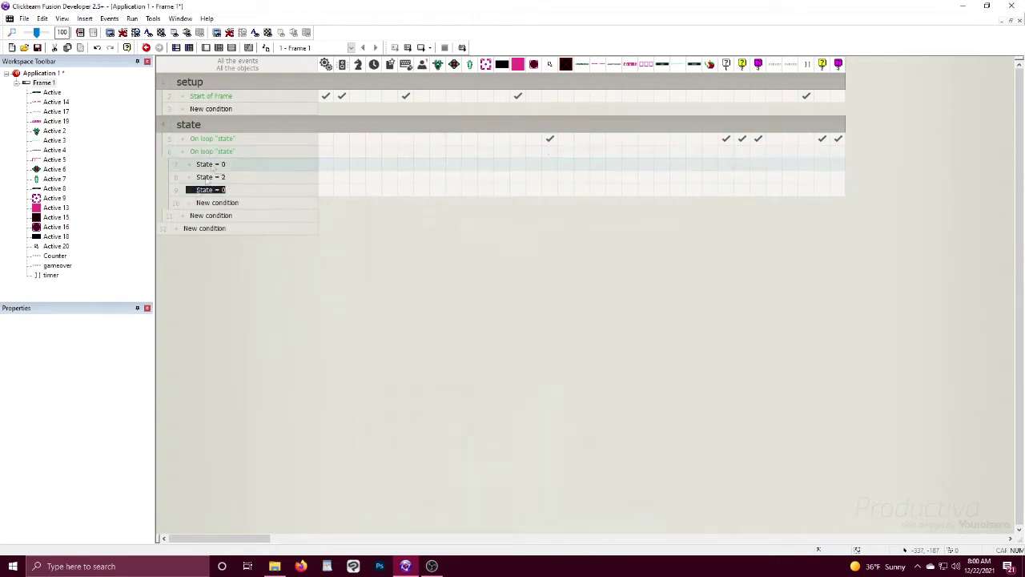
{"action": "right_click", "coordinate": [211, 192]}
{"action": "left_click", "coordinate": [230, 200]}
{"action": "type", "text": "3"}
{"action": "left_click", "coordinate": [595, 490]}
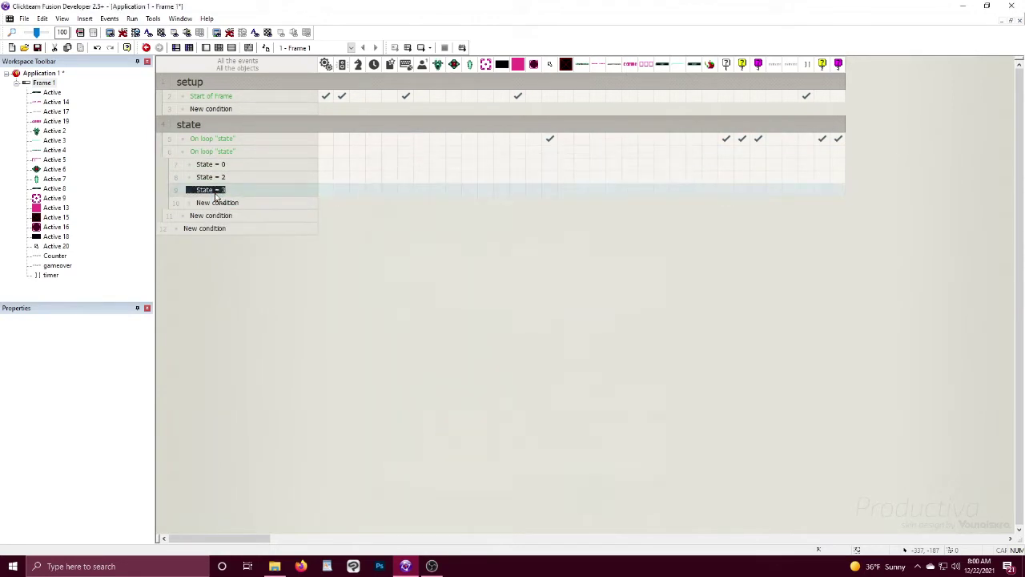
{"action": "left_click", "coordinate": [253, 214]}
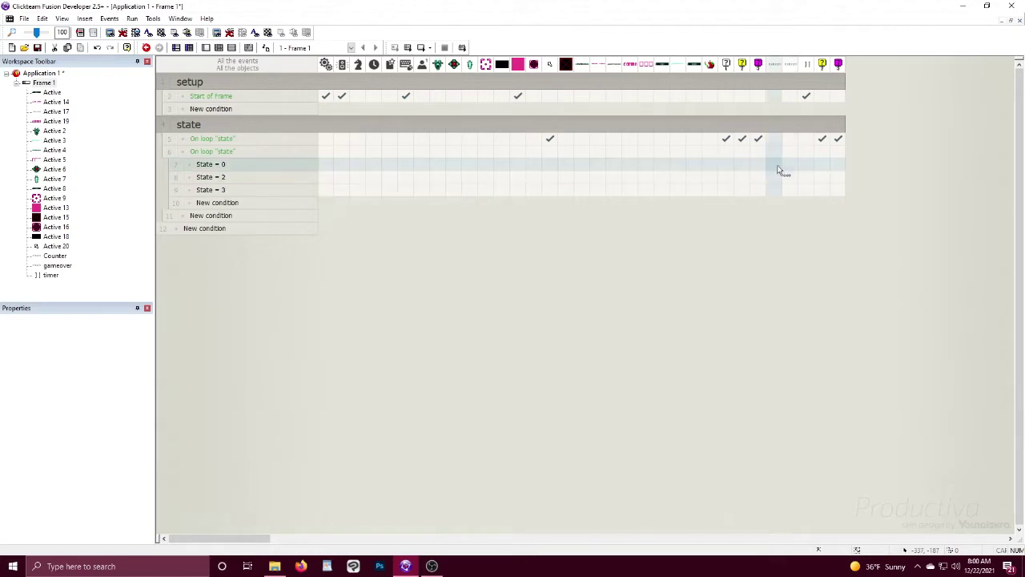
Step: Make the first, second and third active-object qualifier groups reappear at State = 0, 2 and 3 respectively, reusing the reappear action
{"action": "left_click", "coordinate": [727, 166]}
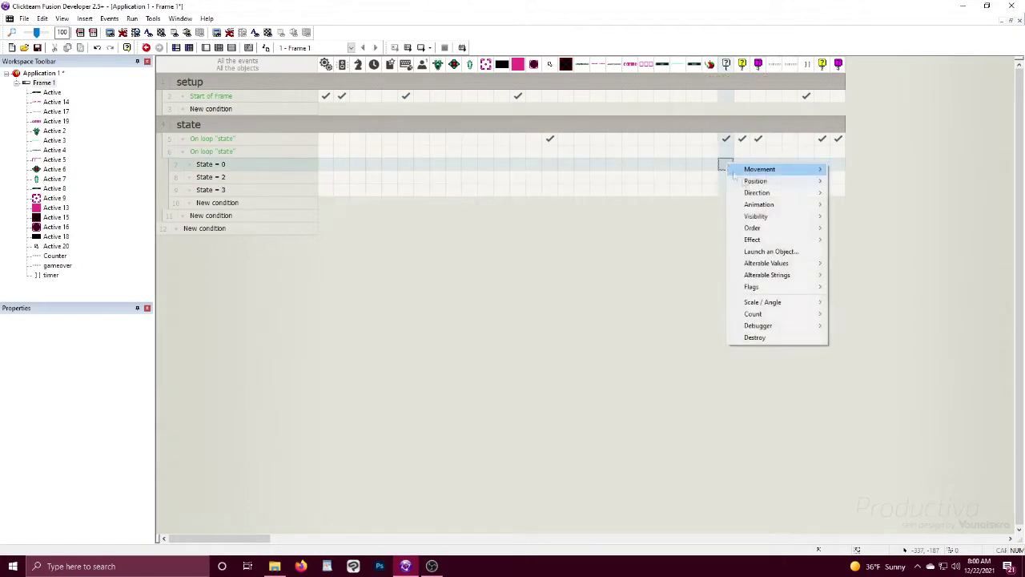
{"action": "mouse_move", "coordinate": [785, 217]}
{"action": "left_click", "coordinate": [869, 218]}
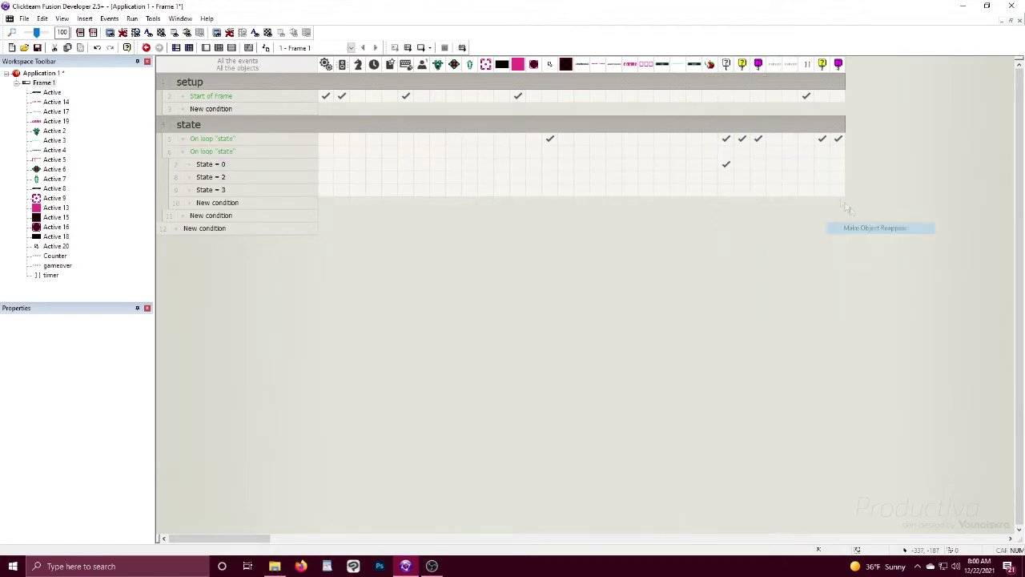
{"action": "left_click_drag", "start_coordinate": [742, 178], "coordinate": [743, 179]}
{"action": "left_click_drag", "start_coordinate": [741, 177], "coordinate": [757, 190]}
Step: Make counter qualifier group 2 reappear at State = 2 and counter group 3 at State = 3
{"action": "left_click", "coordinate": [828, 178]}
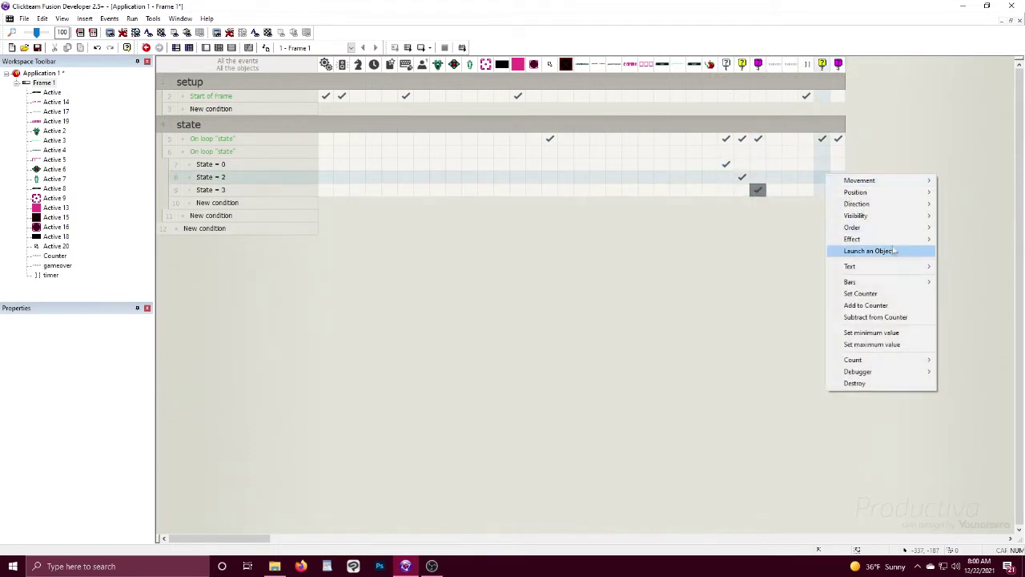
{"action": "mouse_move", "coordinate": [891, 218]}
{"action": "left_click", "coordinate": [789, 228]}
{"action": "left_click_drag", "start_coordinate": [821, 177], "coordinate": [838, 189]}
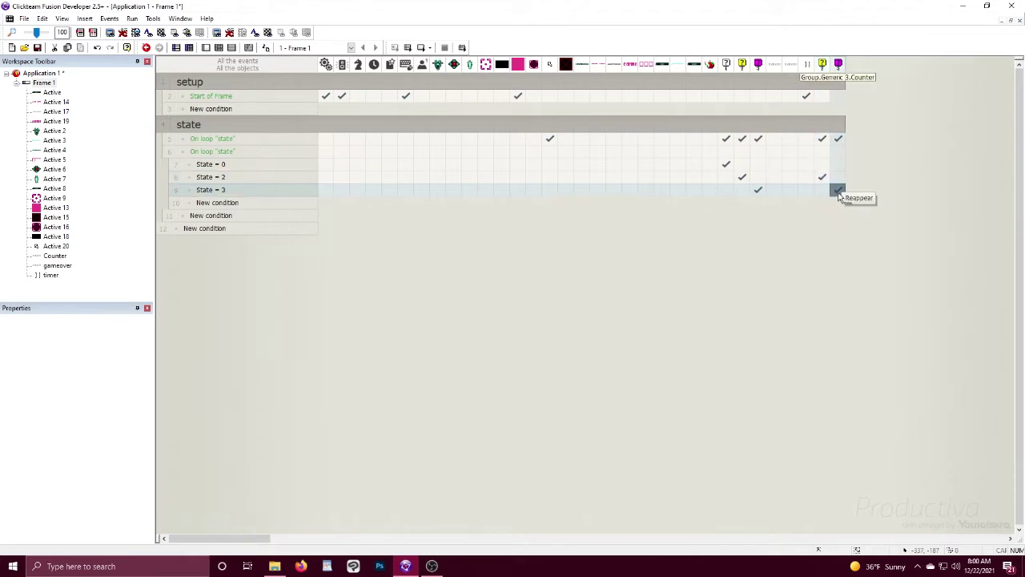
Step: Make Active 20 reappear in the State = 0 event and copy that action to State = 3
{"action": "left_click", "coordinate": [550, 165]}
{"action": "mouse_move", "coordinate": [617, 218]}
{"action": "left_click", "coordinate": [719, 228]}
{"action": "left_click_drag", "start_coordinate": [549, 165], "coordinate": [550, 190]}
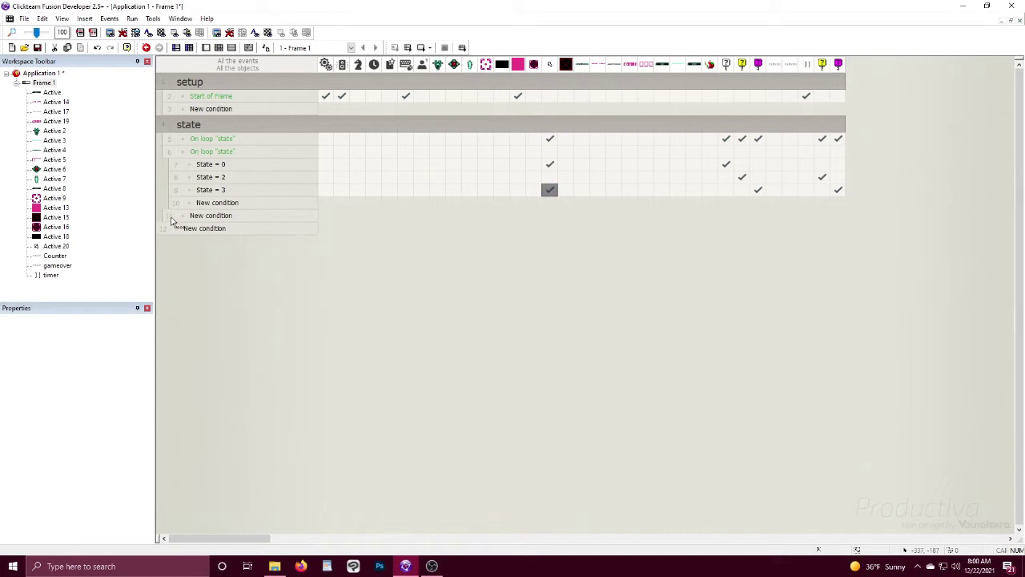
Step: Insert an event group titled "0 menu" below the state group
{"action": "right_click", "coordinate": [166, 231]}
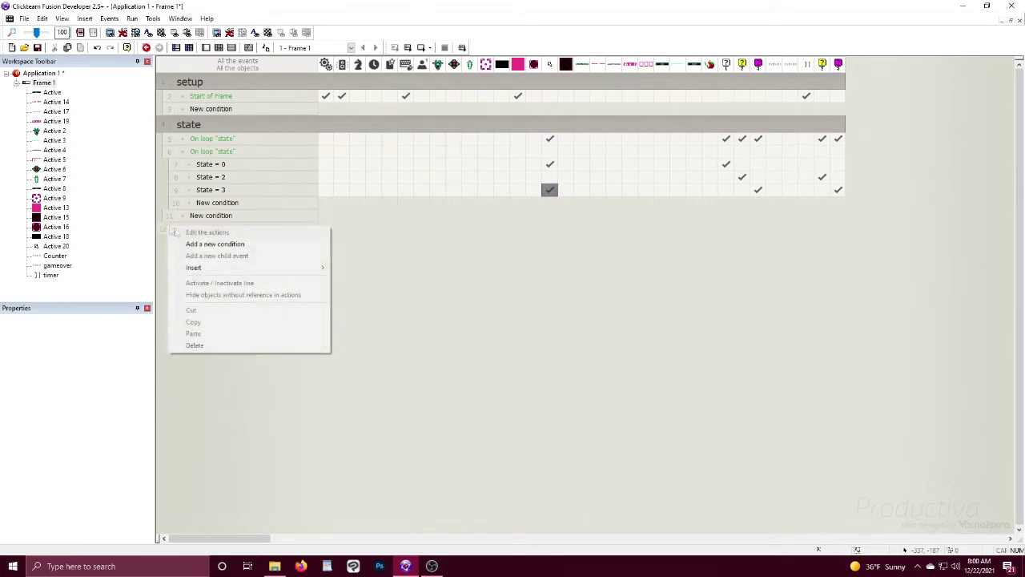
{"action": "mouse_move", "coordinate": [324, 268]}
{"action": "left_click", "coordinate": [393, 291]}
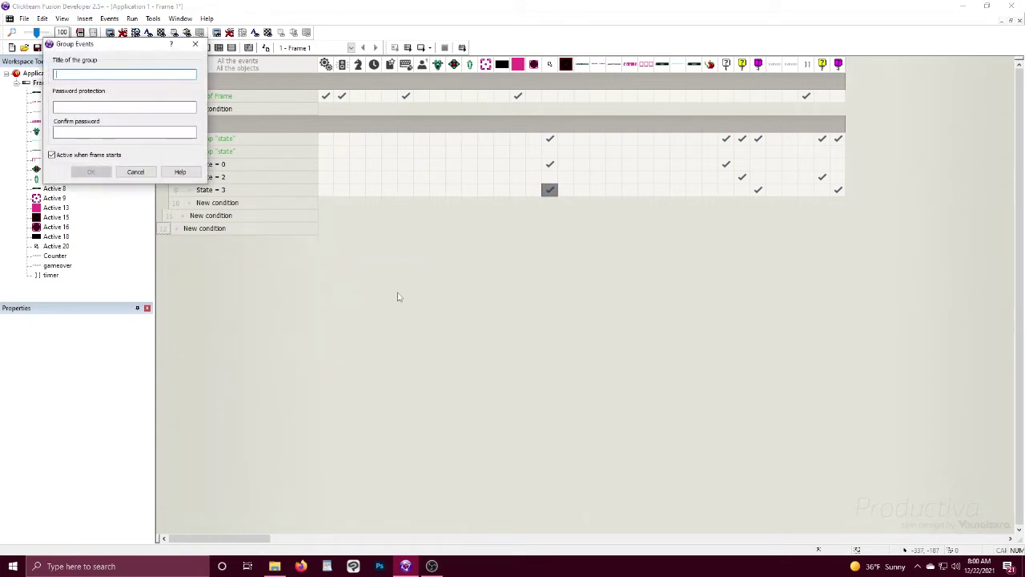
{"action": "type", "text": "0 menu"}
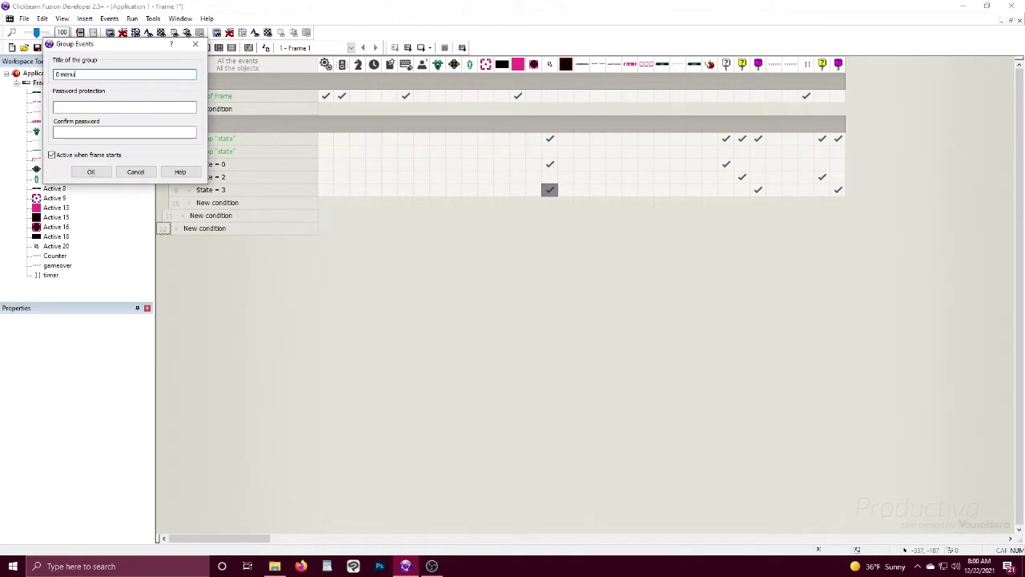
{"action": "key", "text": "Return"}
Step: Set the "0 menu" group to be inactive when the frame starts
{"action": "double_click", "coordinate": [259, 232]}
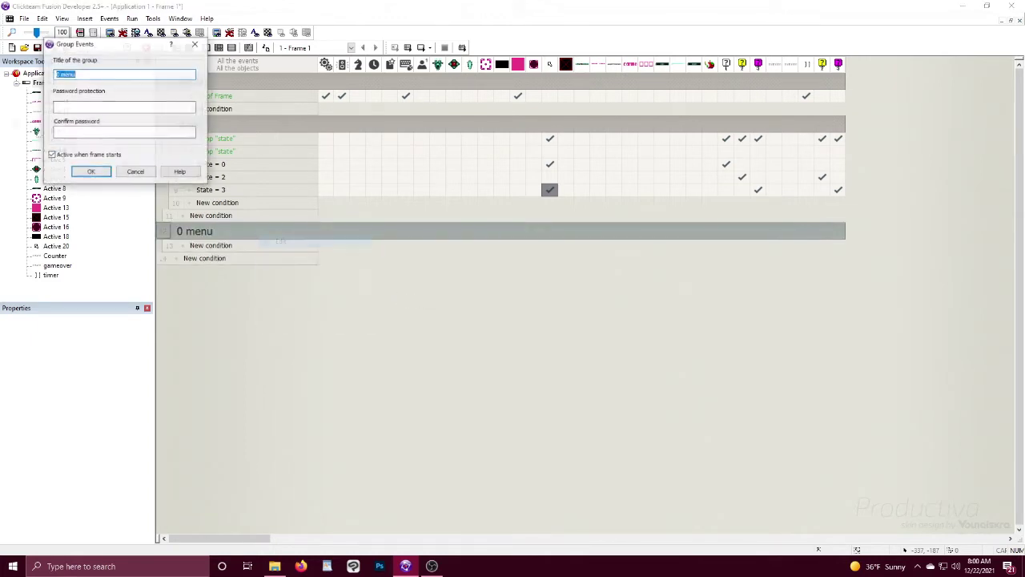
{"action": "left_click", "coordinate": [52, 154]}
{"action": "left_click", "coordinate": [90, 172]}
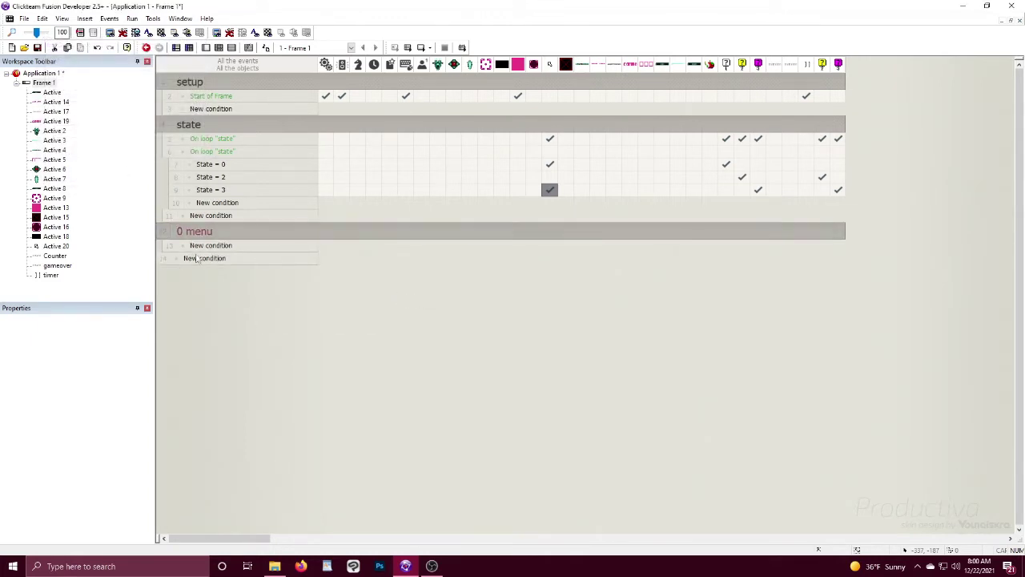
Step: Add an Always condition inside the "0 menu" group
{"action": "left_click", "coordinate": [230, 247]}
{"action": "right_click", "coordinate": [523, 212]}
{"action": "left_click", "coordinate": [548, 222]}
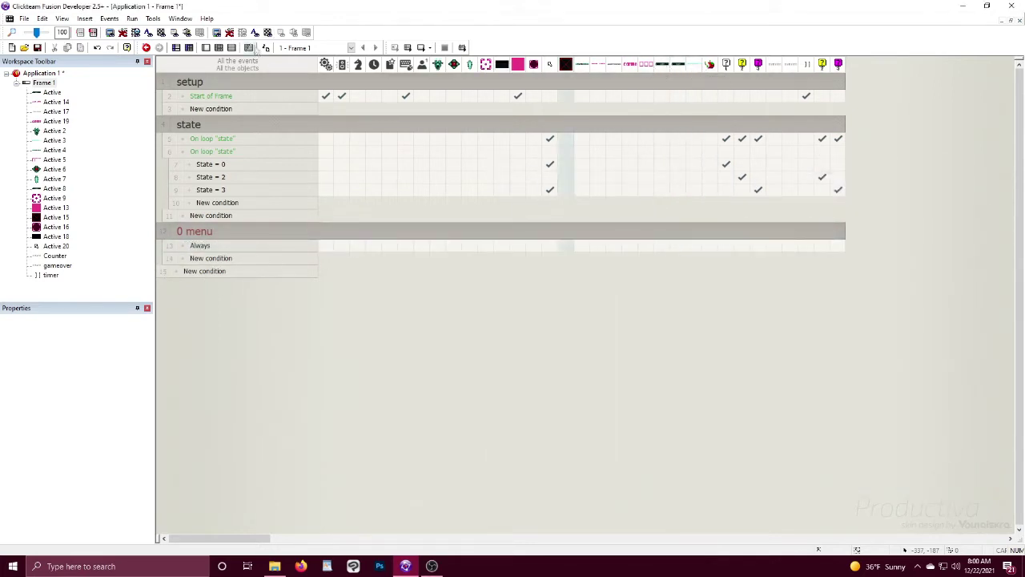
Step: Open the frame layout and select the START button object, Active 8, to access its properties
{"action": "left_click", "coordinate": [207, 48]}
{"action": "left_click", "coordinate": [551, 243]}
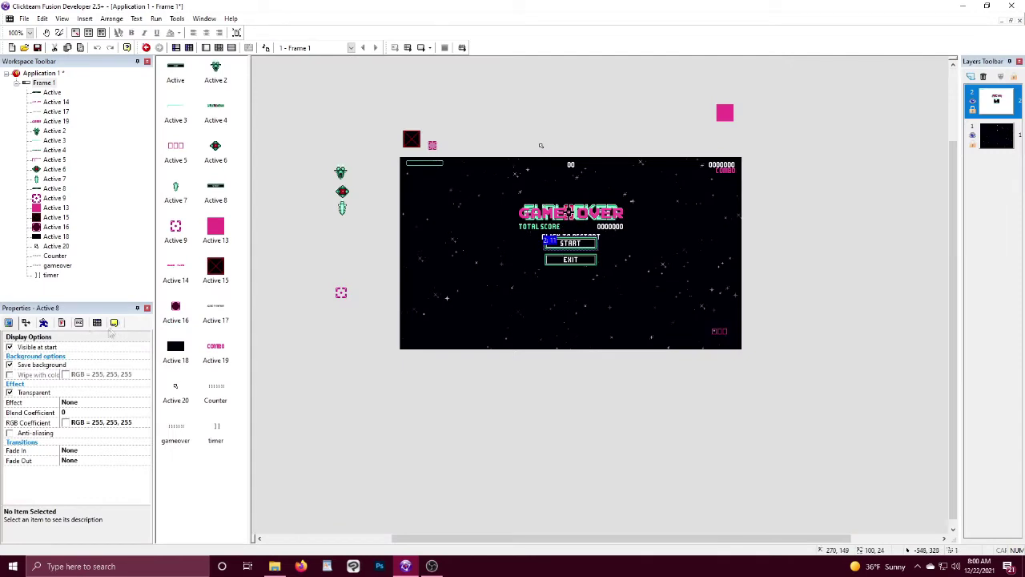